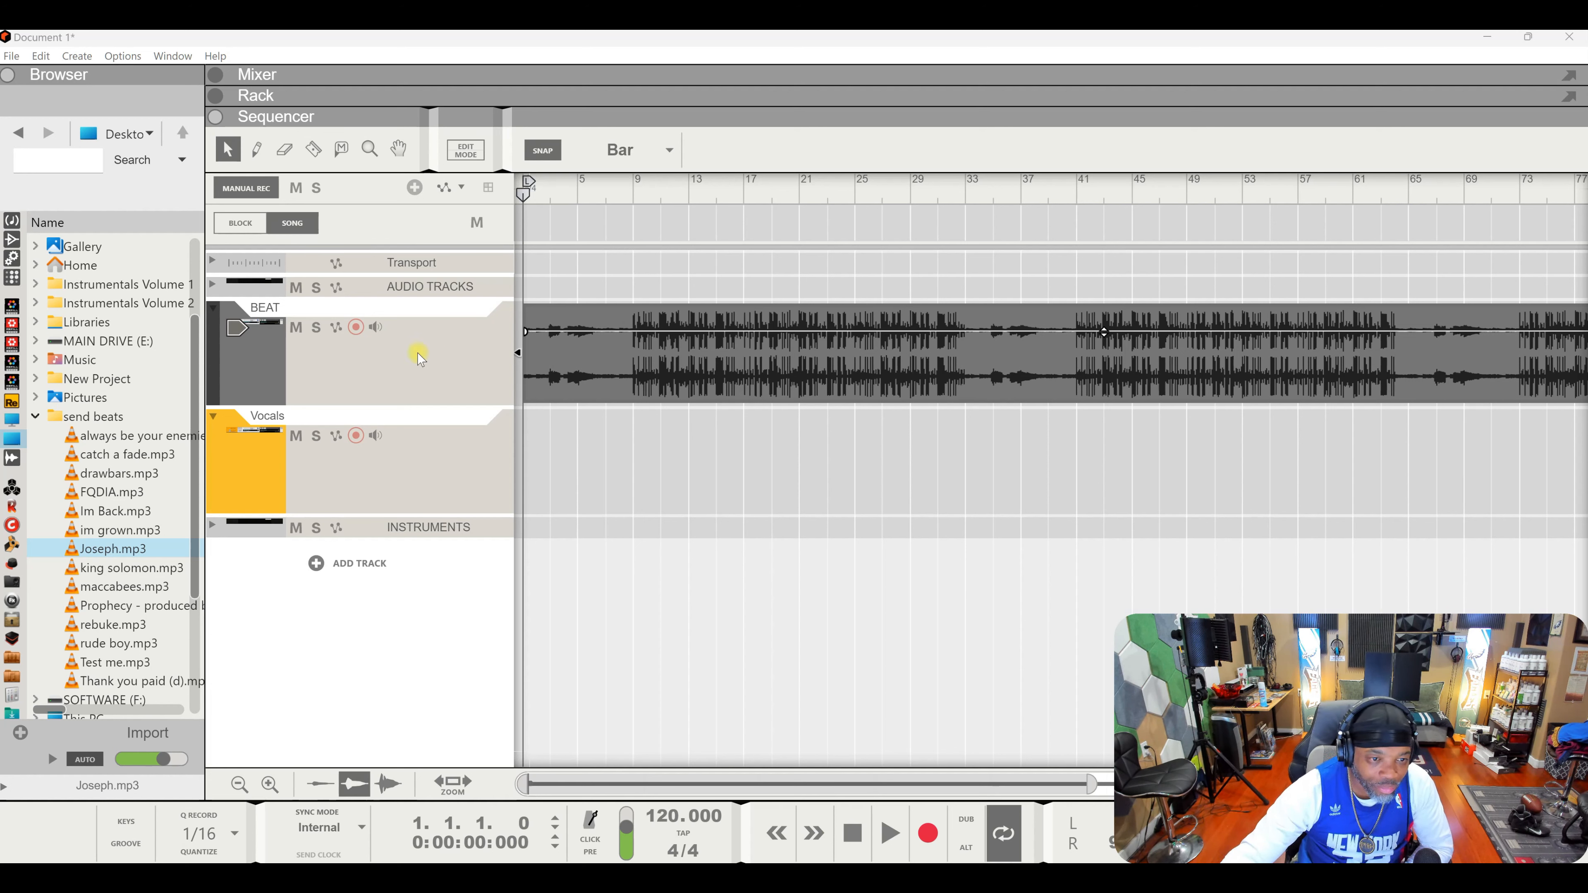
# Play the song, show the mixer and adjust the input gain of the BEAT channel.
pyautogui.click(899, 839)
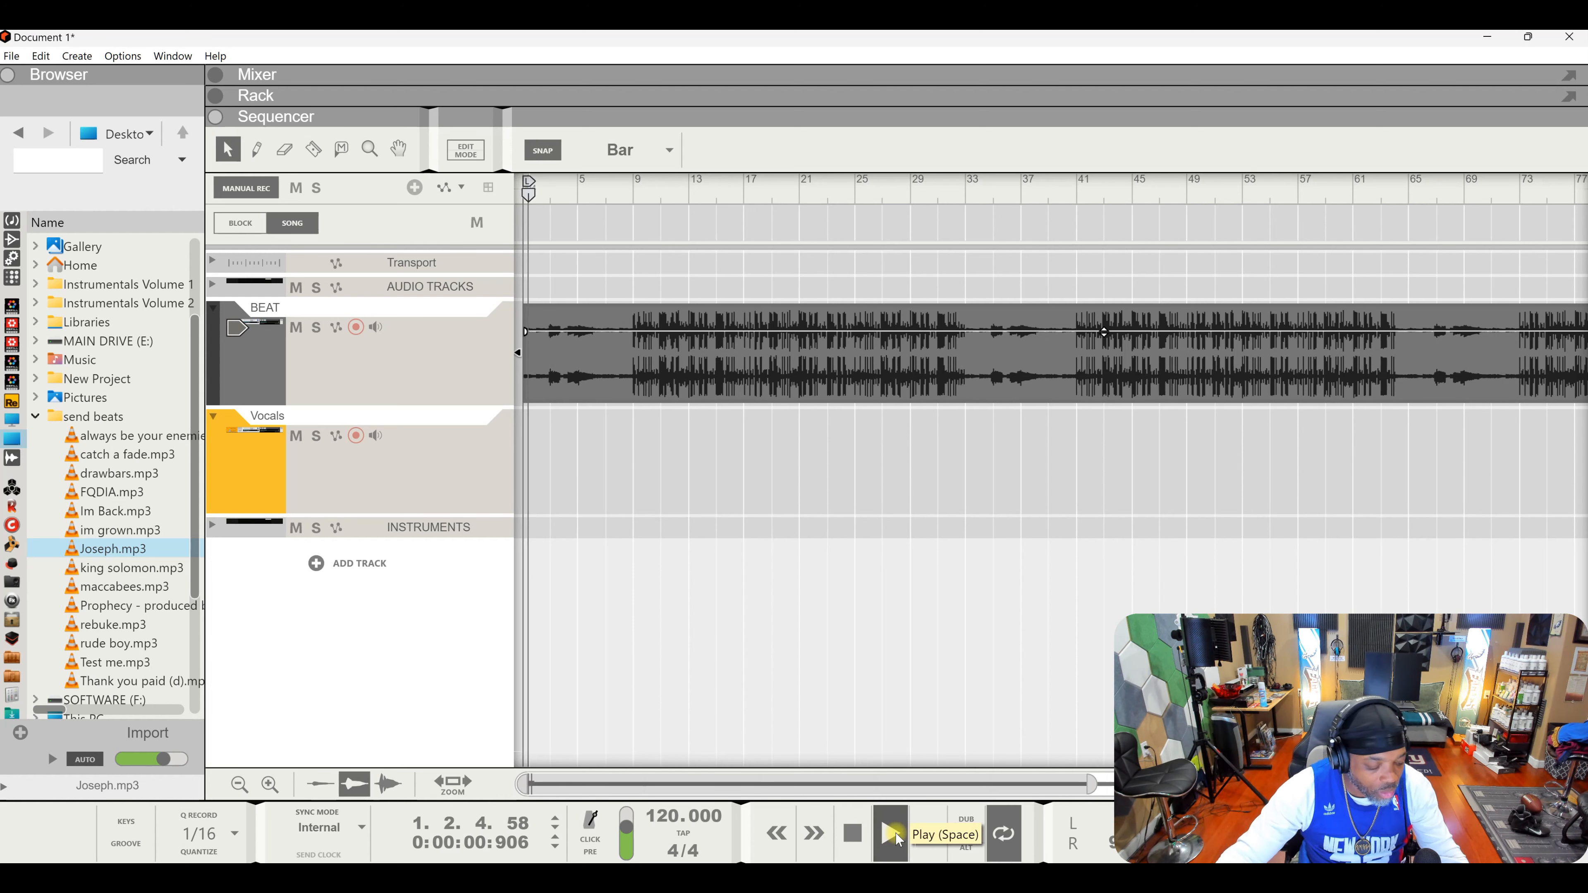
pyautogui.click(418, 366)
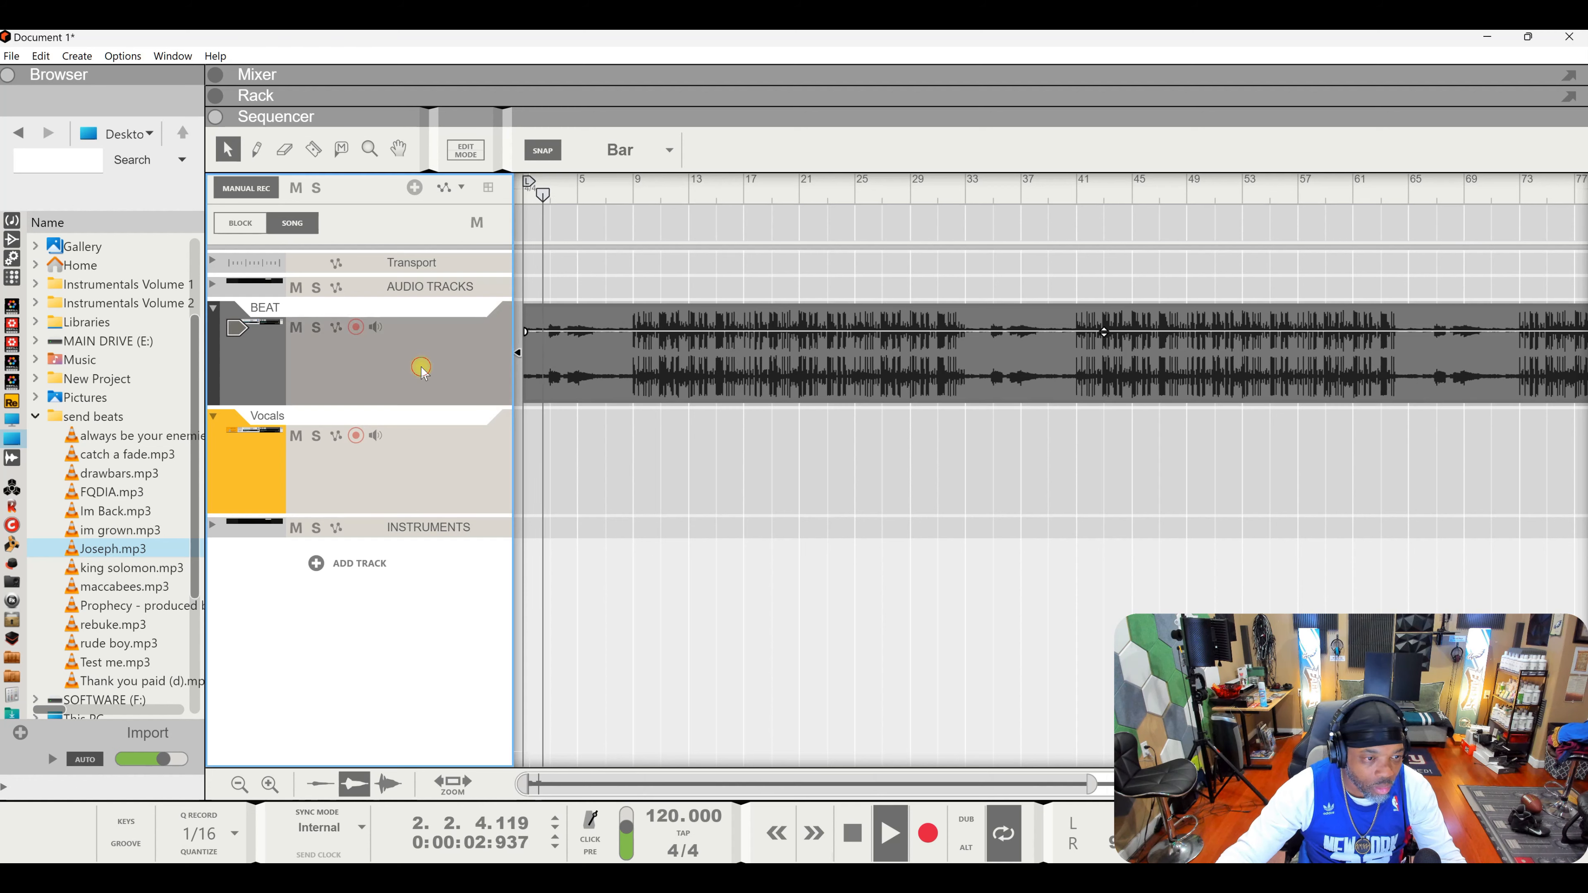
pyautogui.click(501, 79)
pyautogui.scroll(5, 1188, 442)
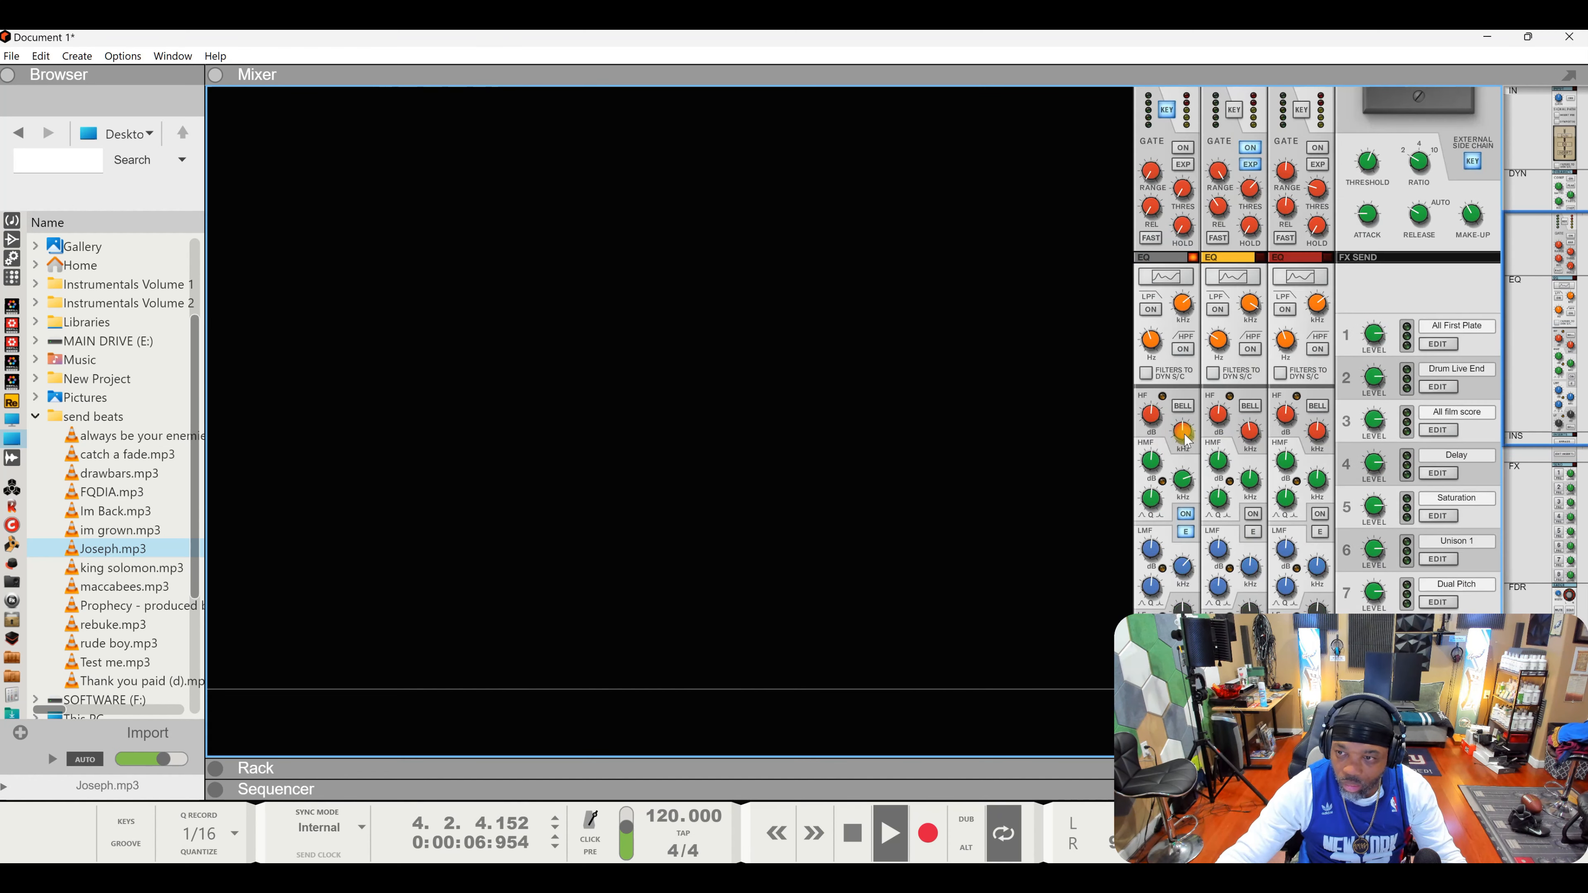
pyautogui.moveTo(1152, 114); pyautogui.dragTo(1149, 47)
pyautogui.moveTo(1152, 115); pyautogui.dragTo(1153, 112)
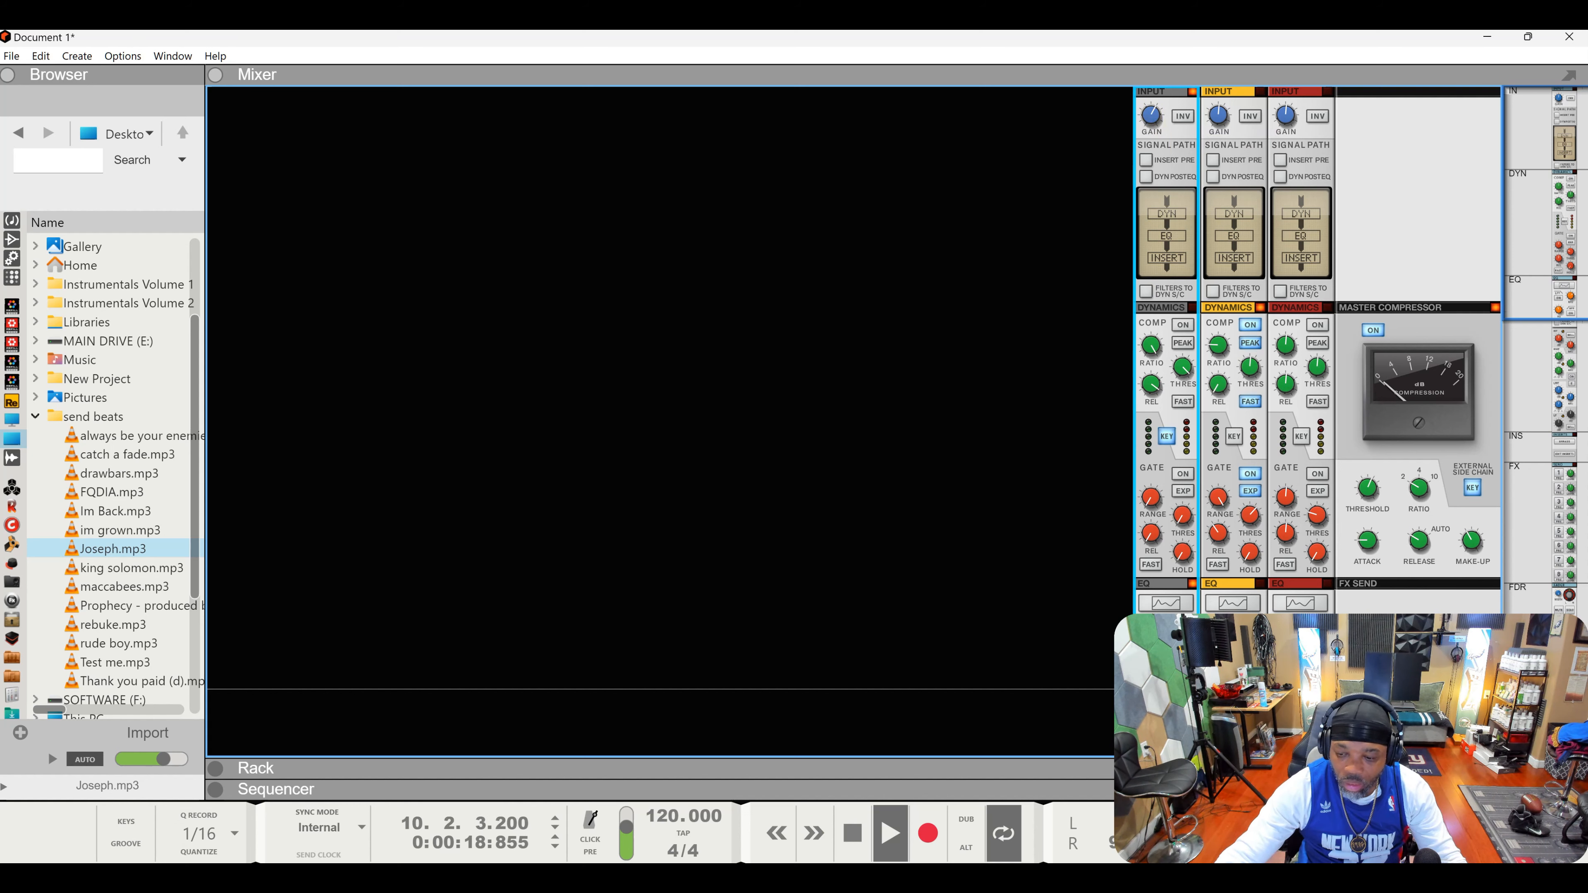
# Show the BEAT channel's devices in the rack and bypass the ST Imager.
pyautogui.click(1181, 706)
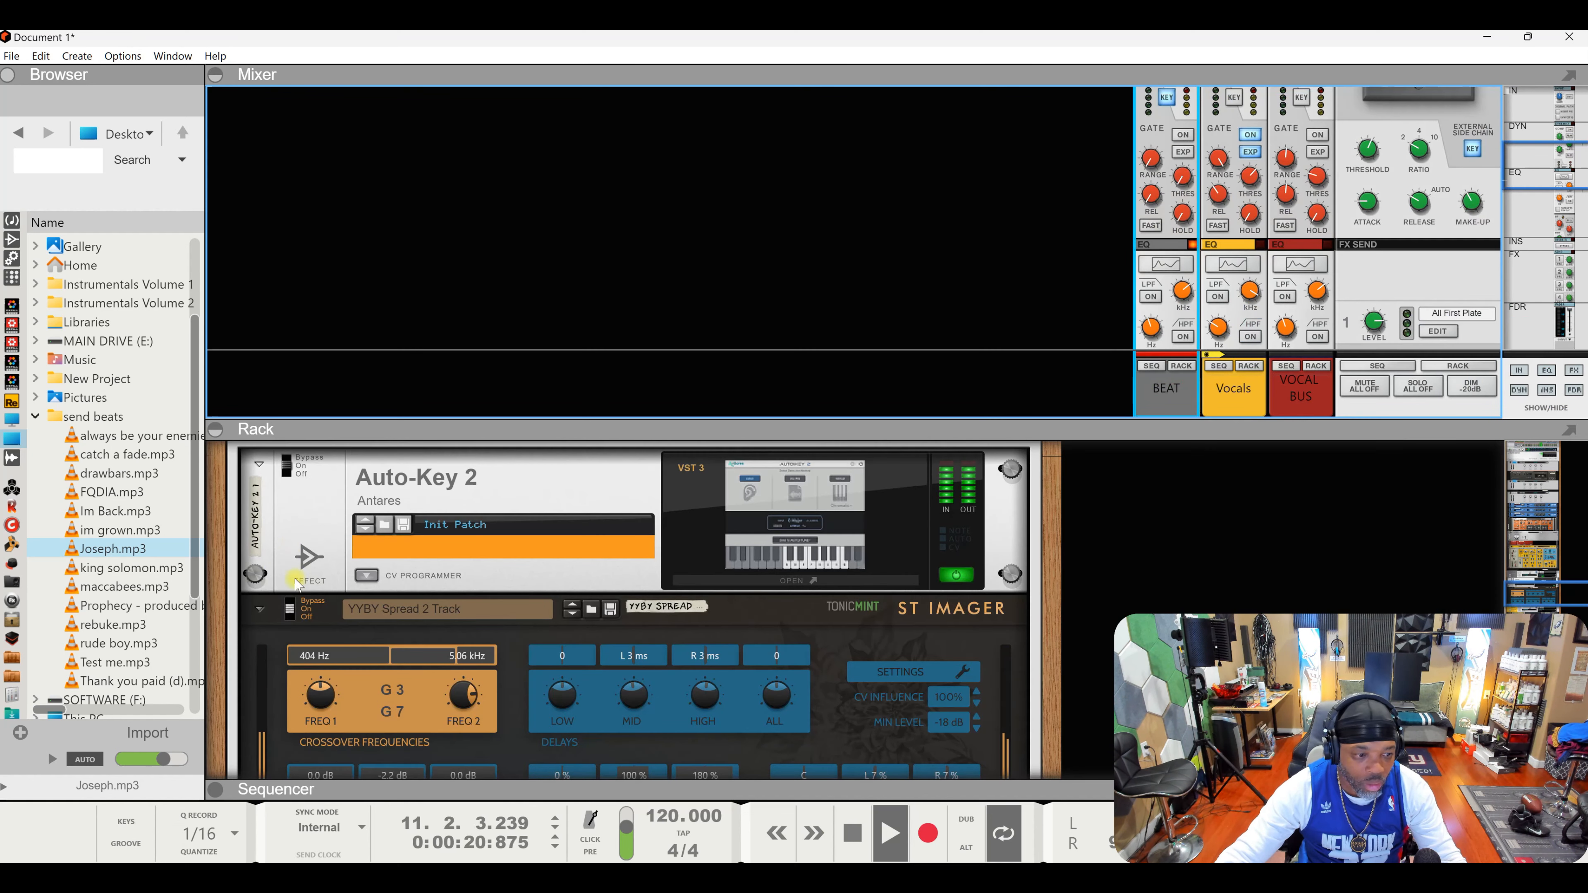
pyautogui.click(292, 602)
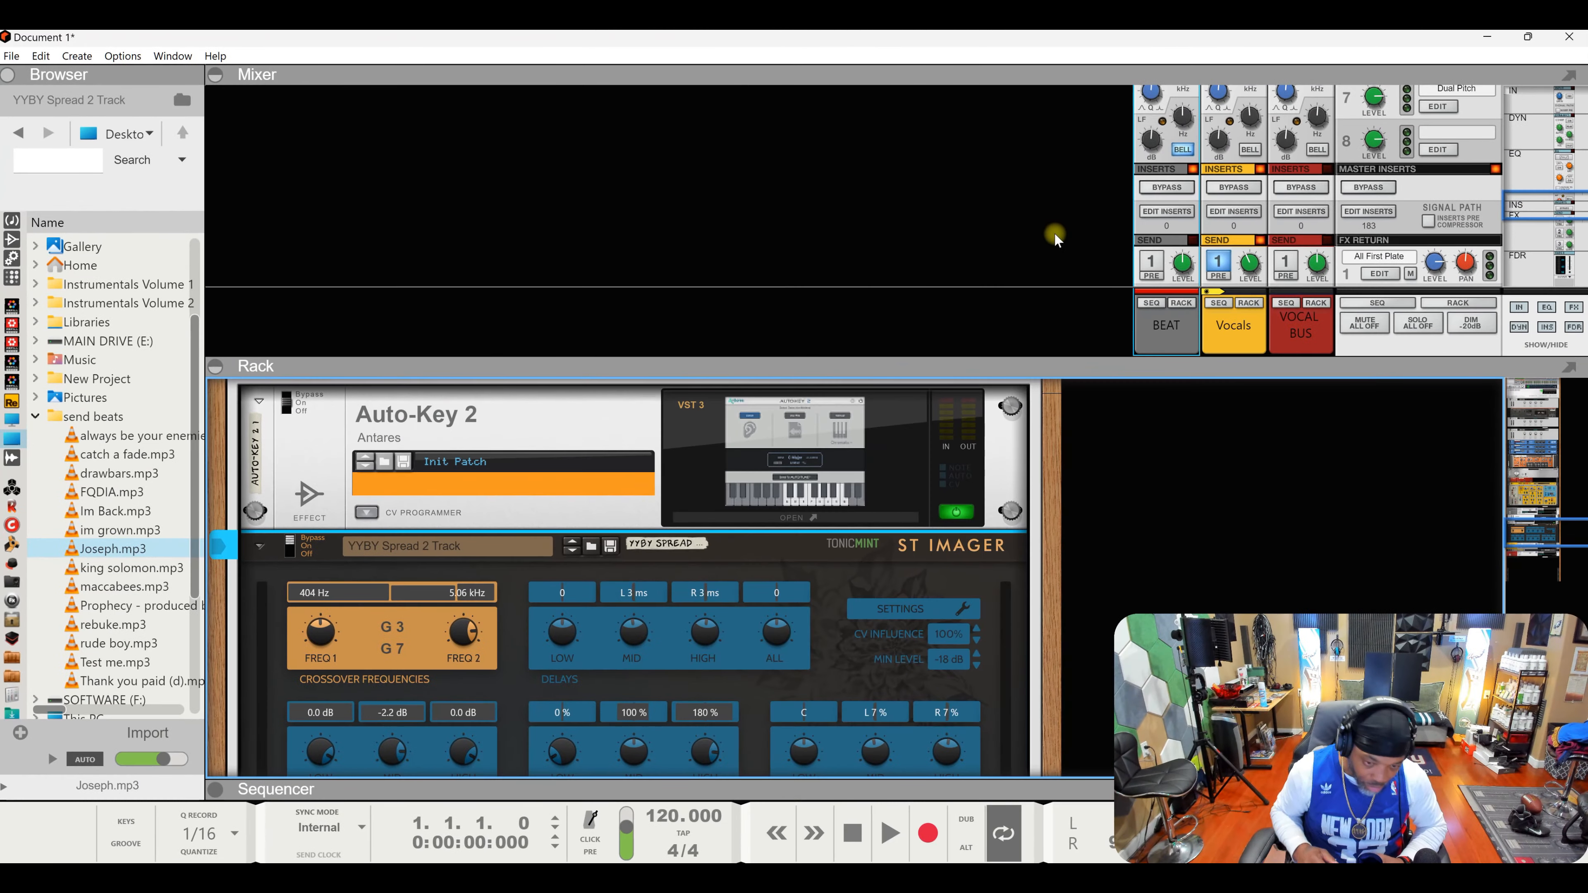
# Open the BEAT track's Spectrum EQ and move its low mid band to 1.45 kHz at 0.00 dB gain.
pyautogui.scroll(-2, 845, 540)
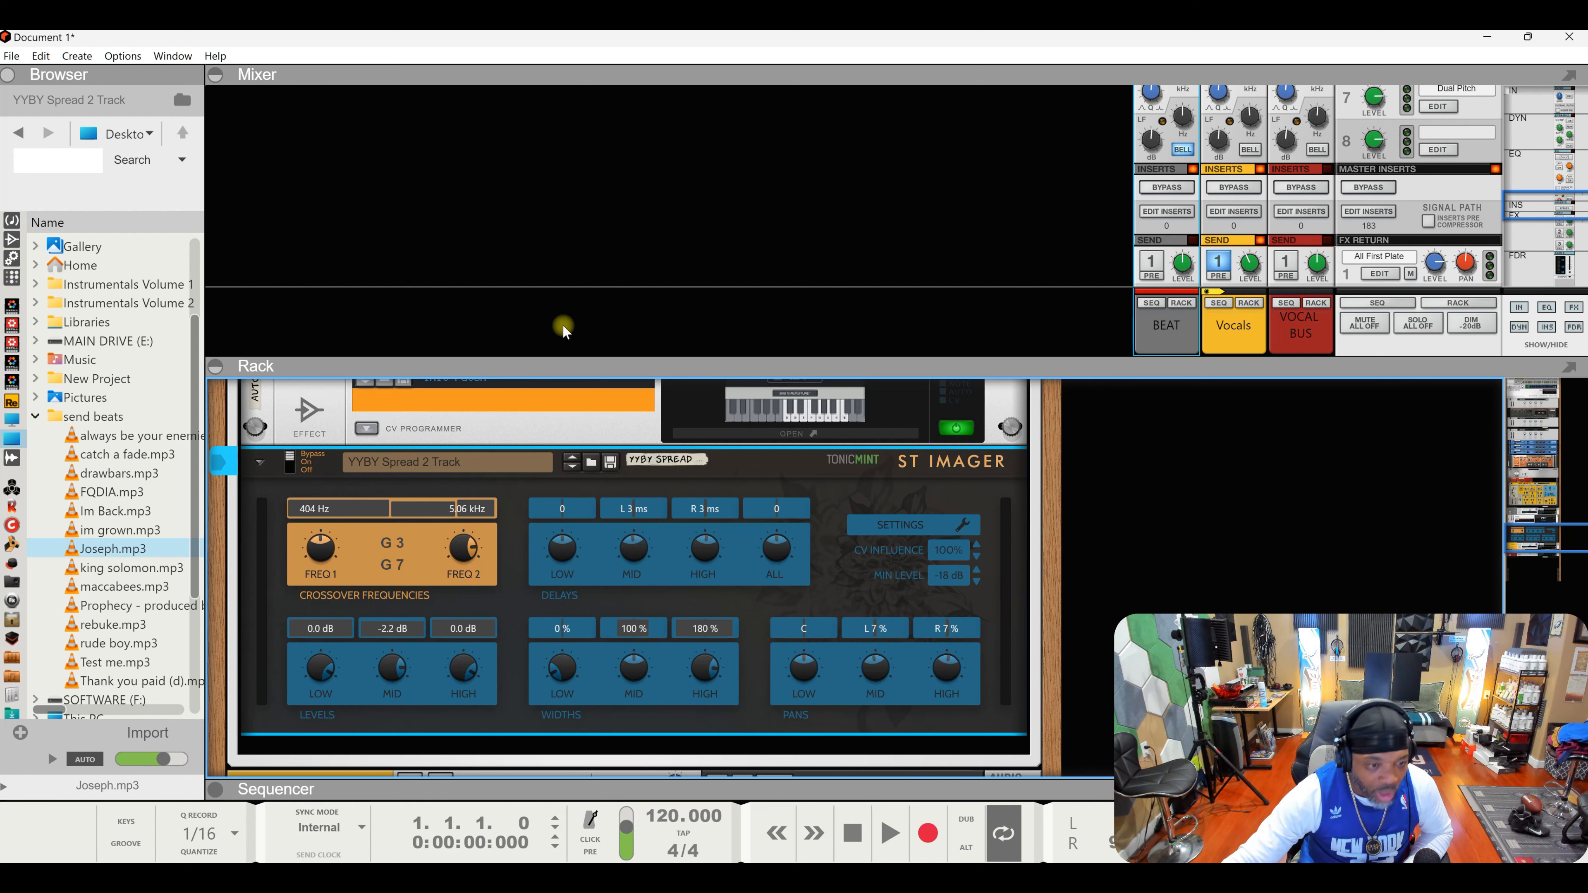
pyautogui.scroll(3, 387, 449)
pyautogui.scroll(1, 388, 449)
pyautogui.click(371, 475)
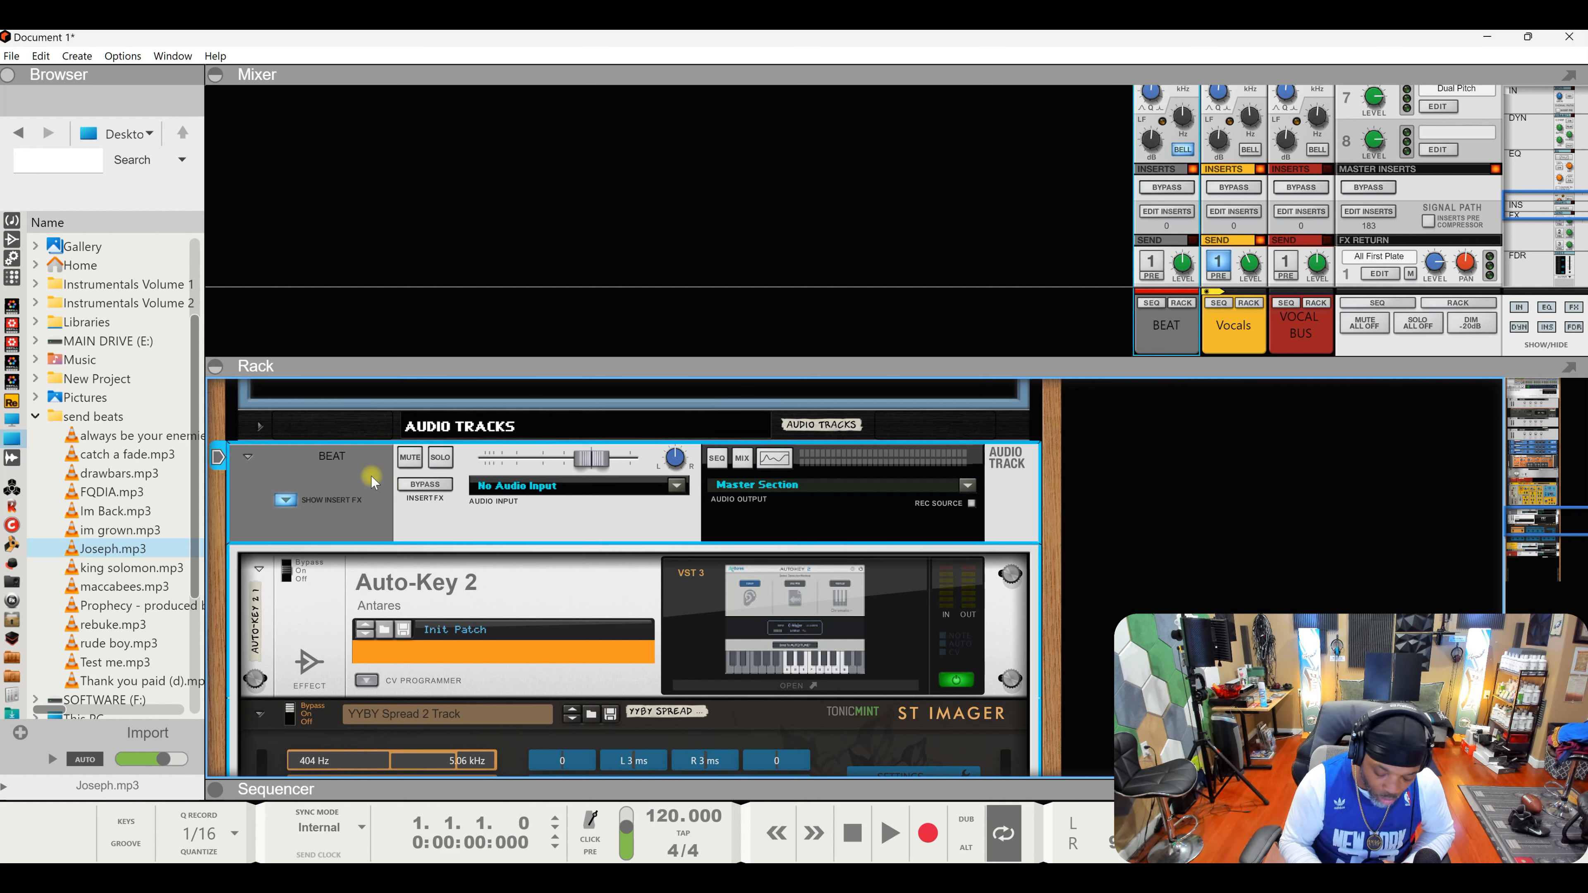
pyautogui.press('F2')
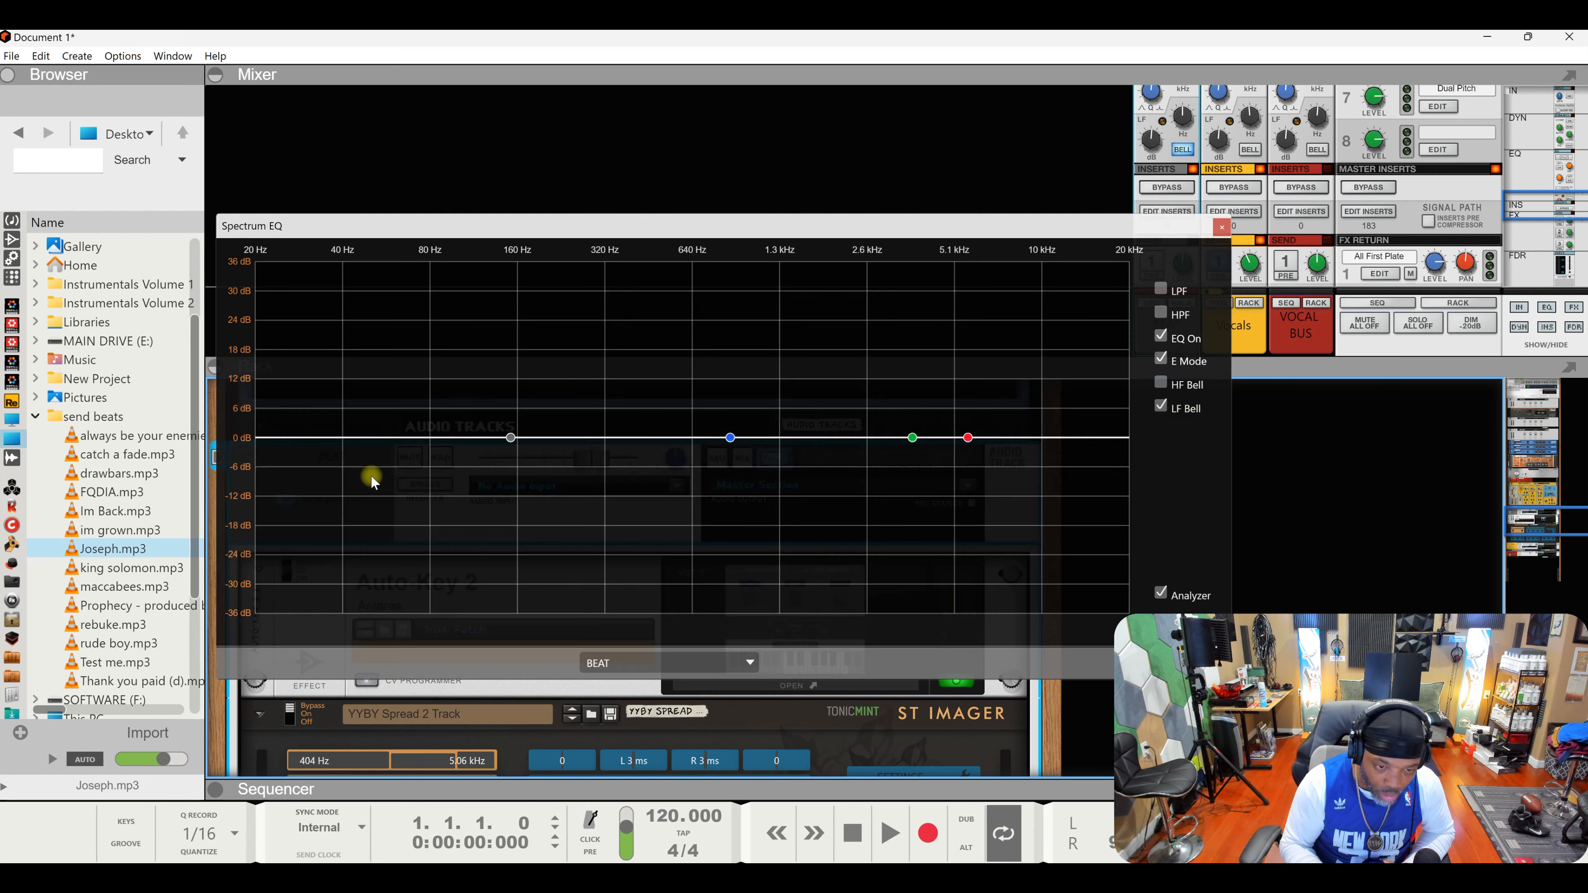
pyautogui.moveTo(730, 437); pyautogui.dragTo(795, 438)
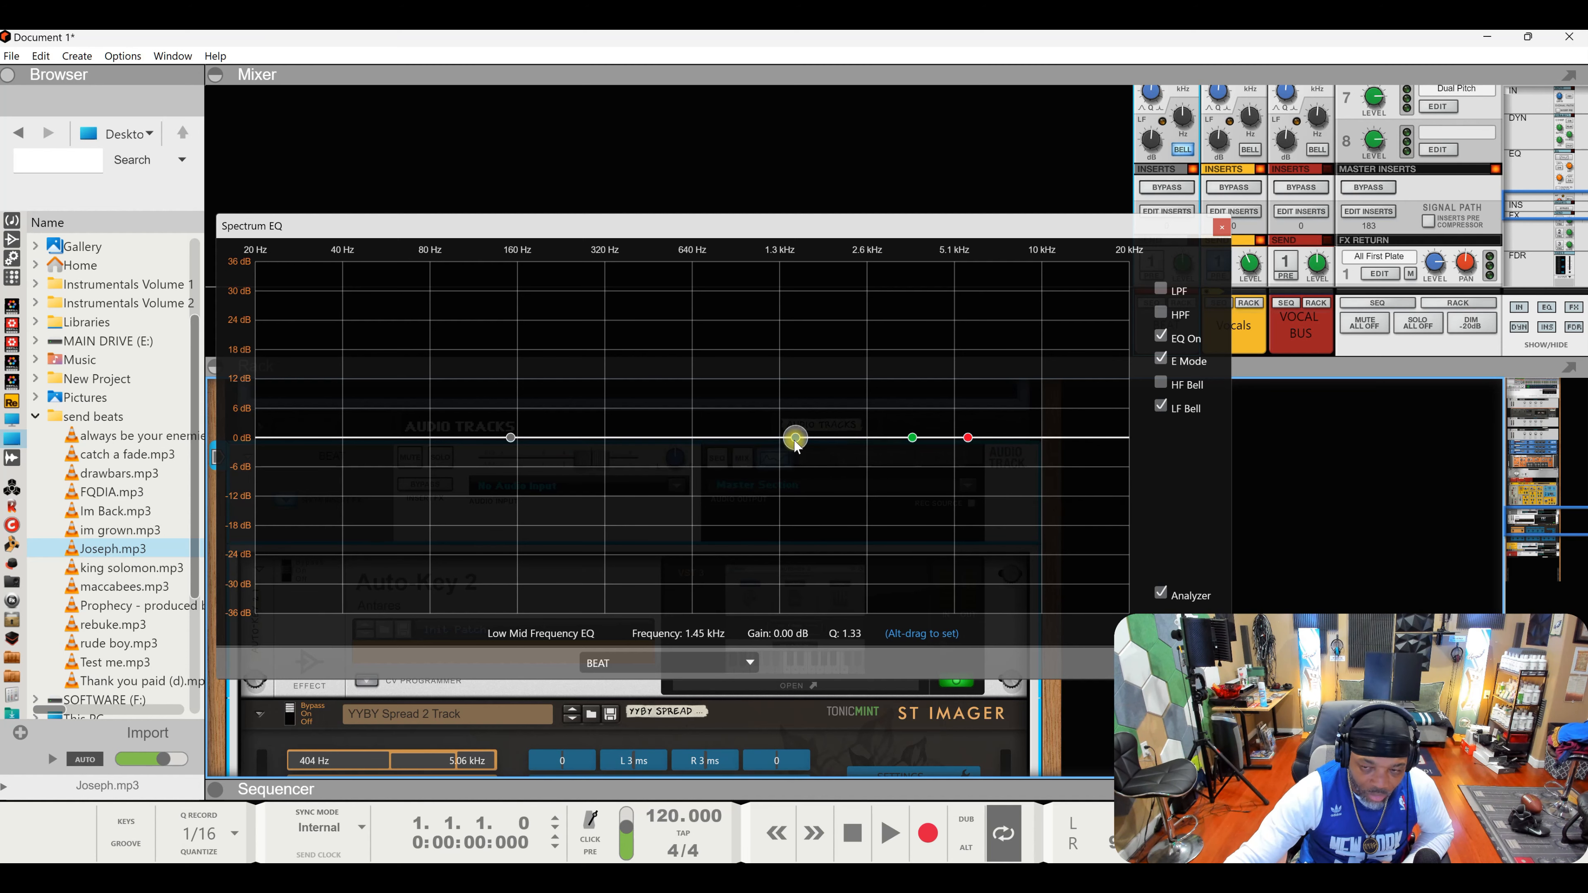
pyautogui.click(1222, 225)
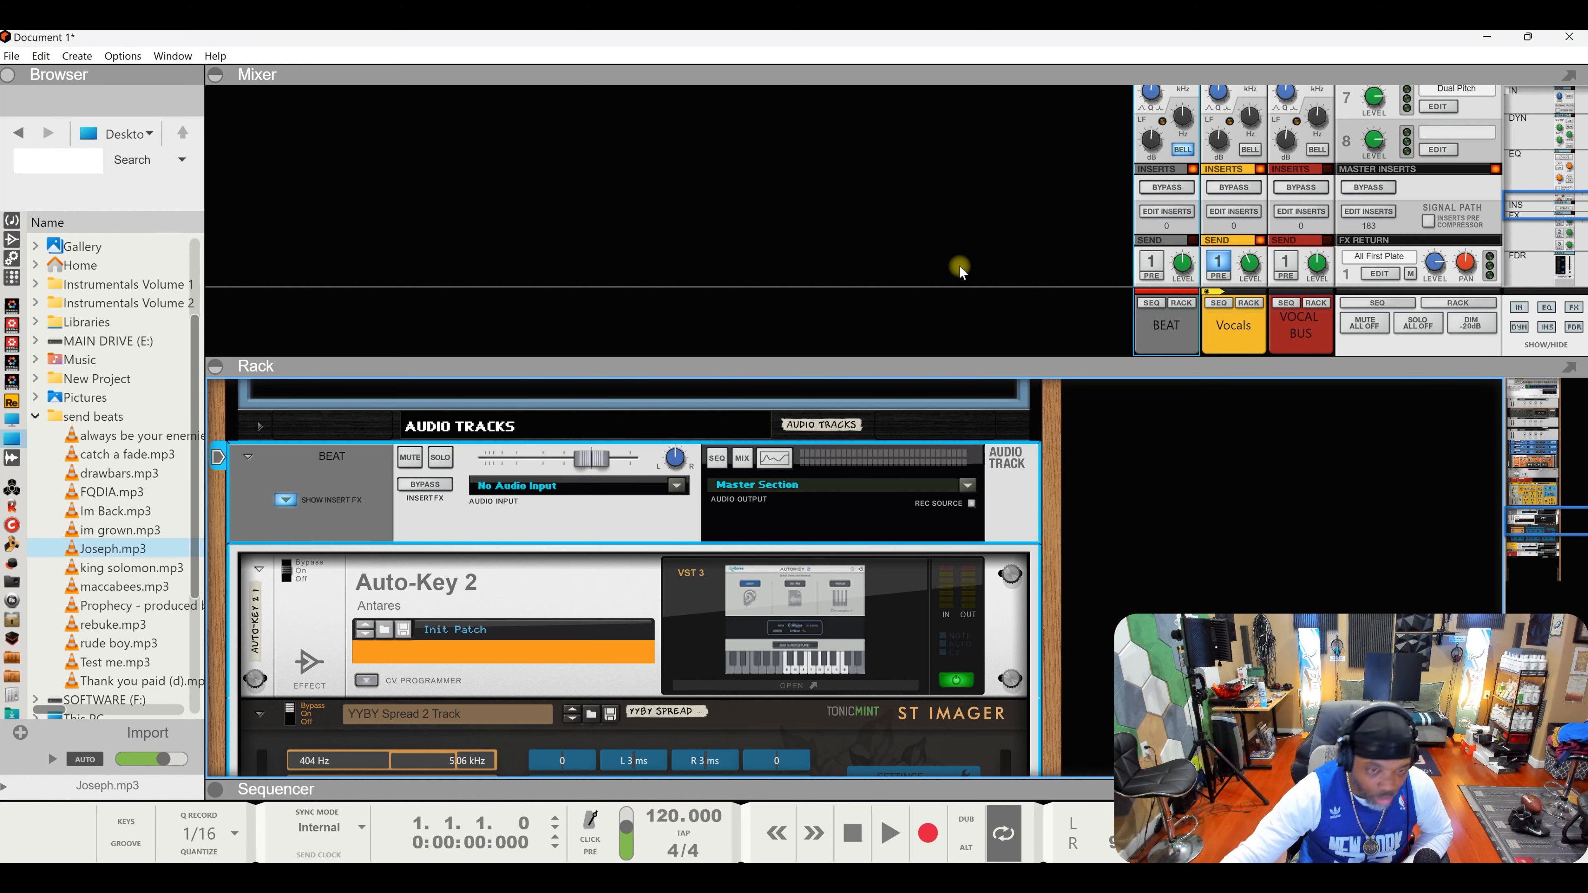
# Enlarge the rack and set the ST Imager's first crossover frequency to 383 Hz and its mid level to 0.0 dB.
pyautogui.doubleClick(929, 370)
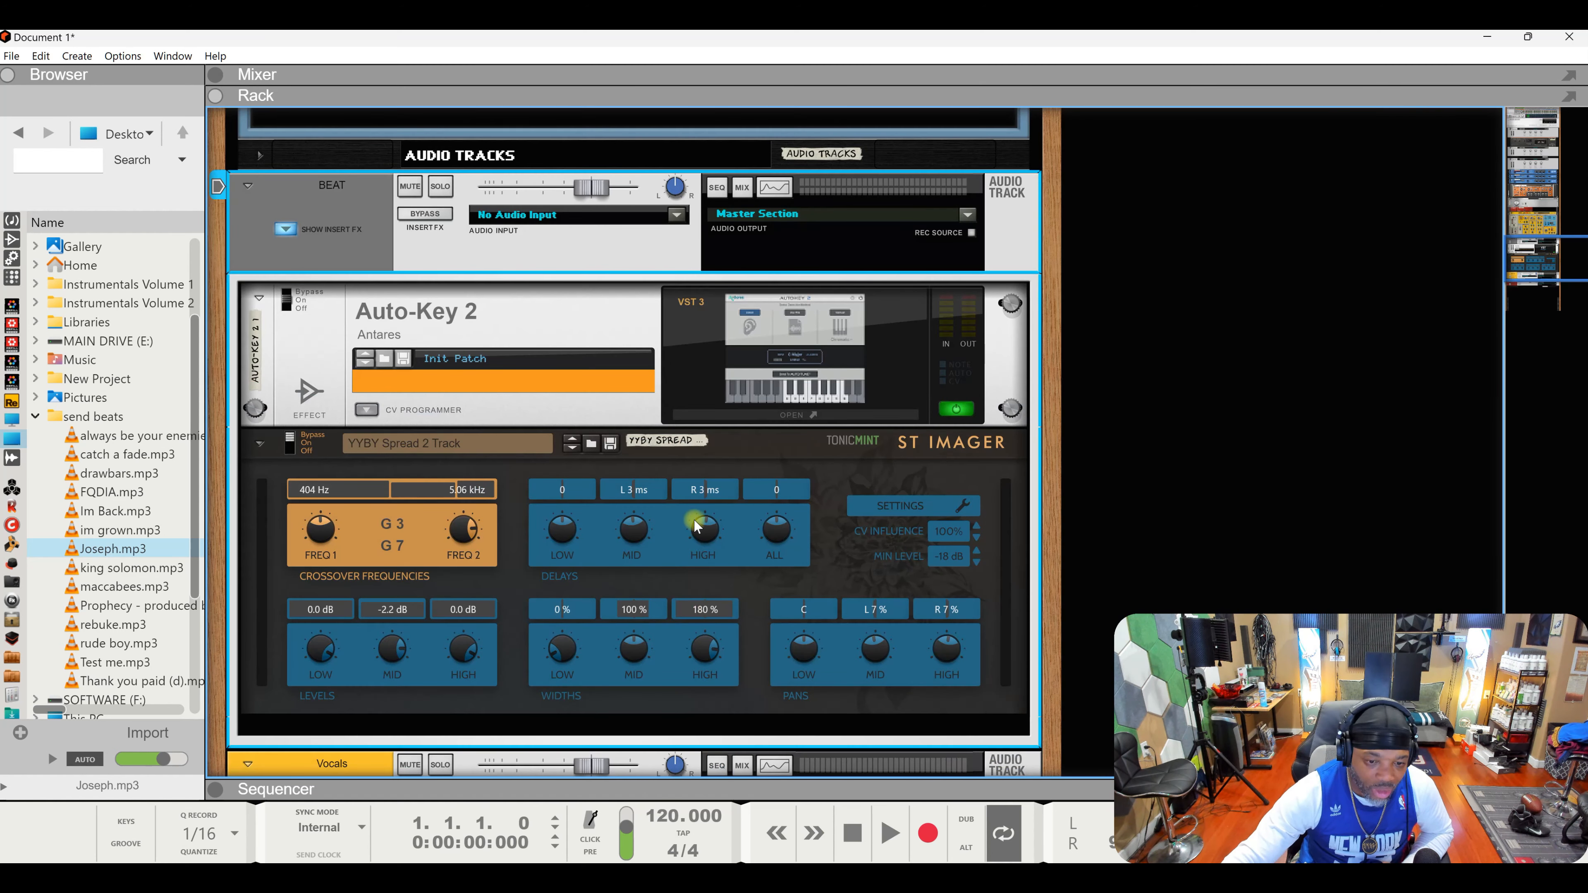
pyautogui.scroll(-1, 694, 519)
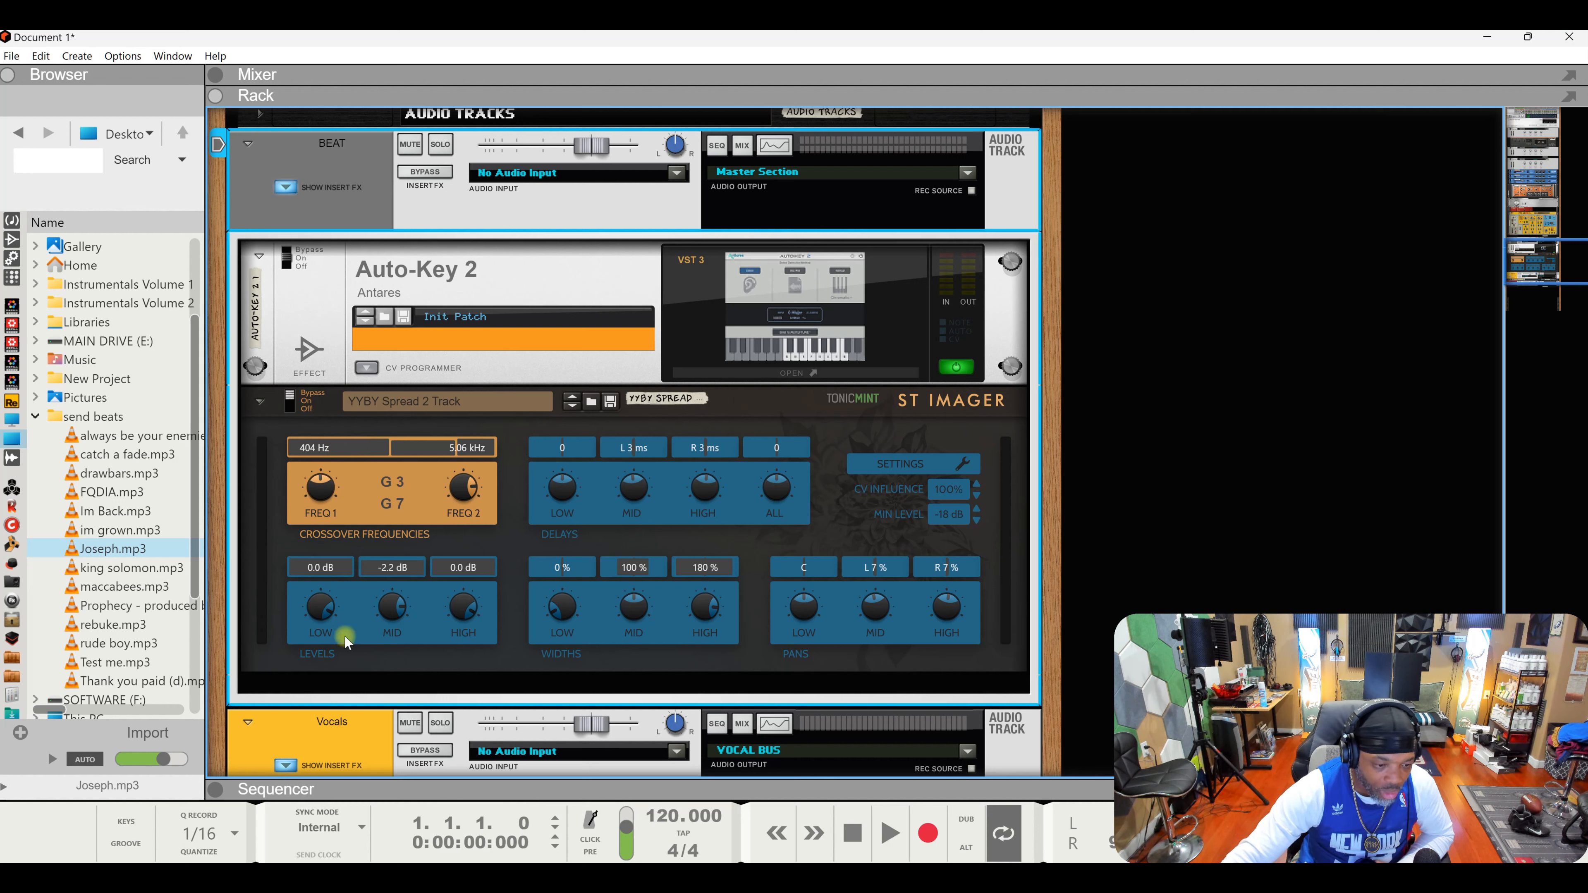
pyautogui.moveTo(392, 610); pyautogui.dragTo(416, 802)
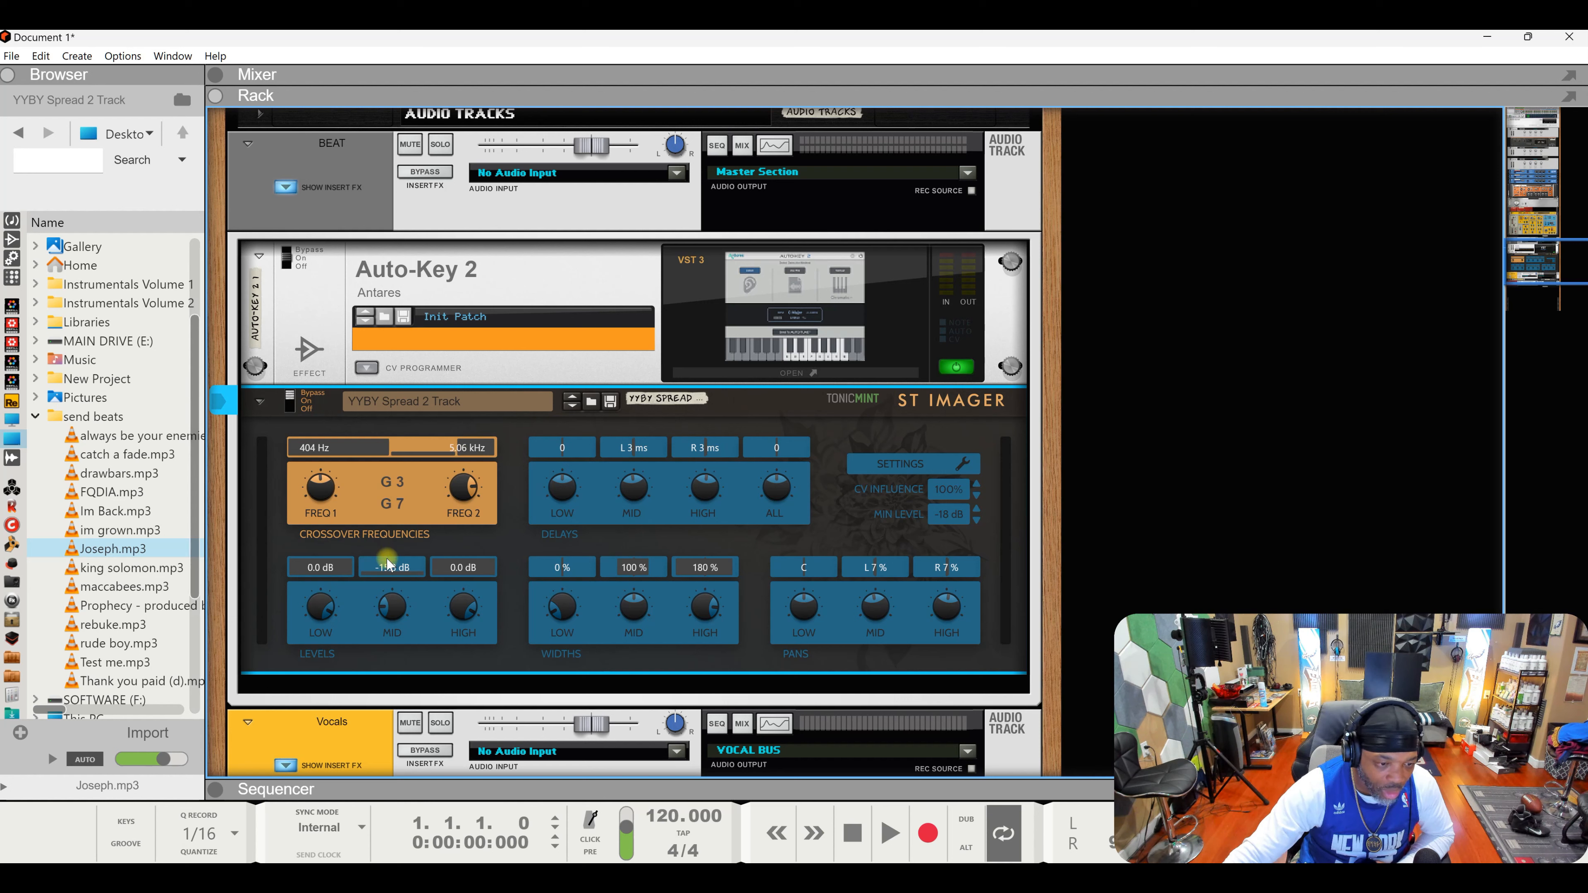
pyautogui.moveTo(328, 494); pyautogui.dragTo(329, 490)
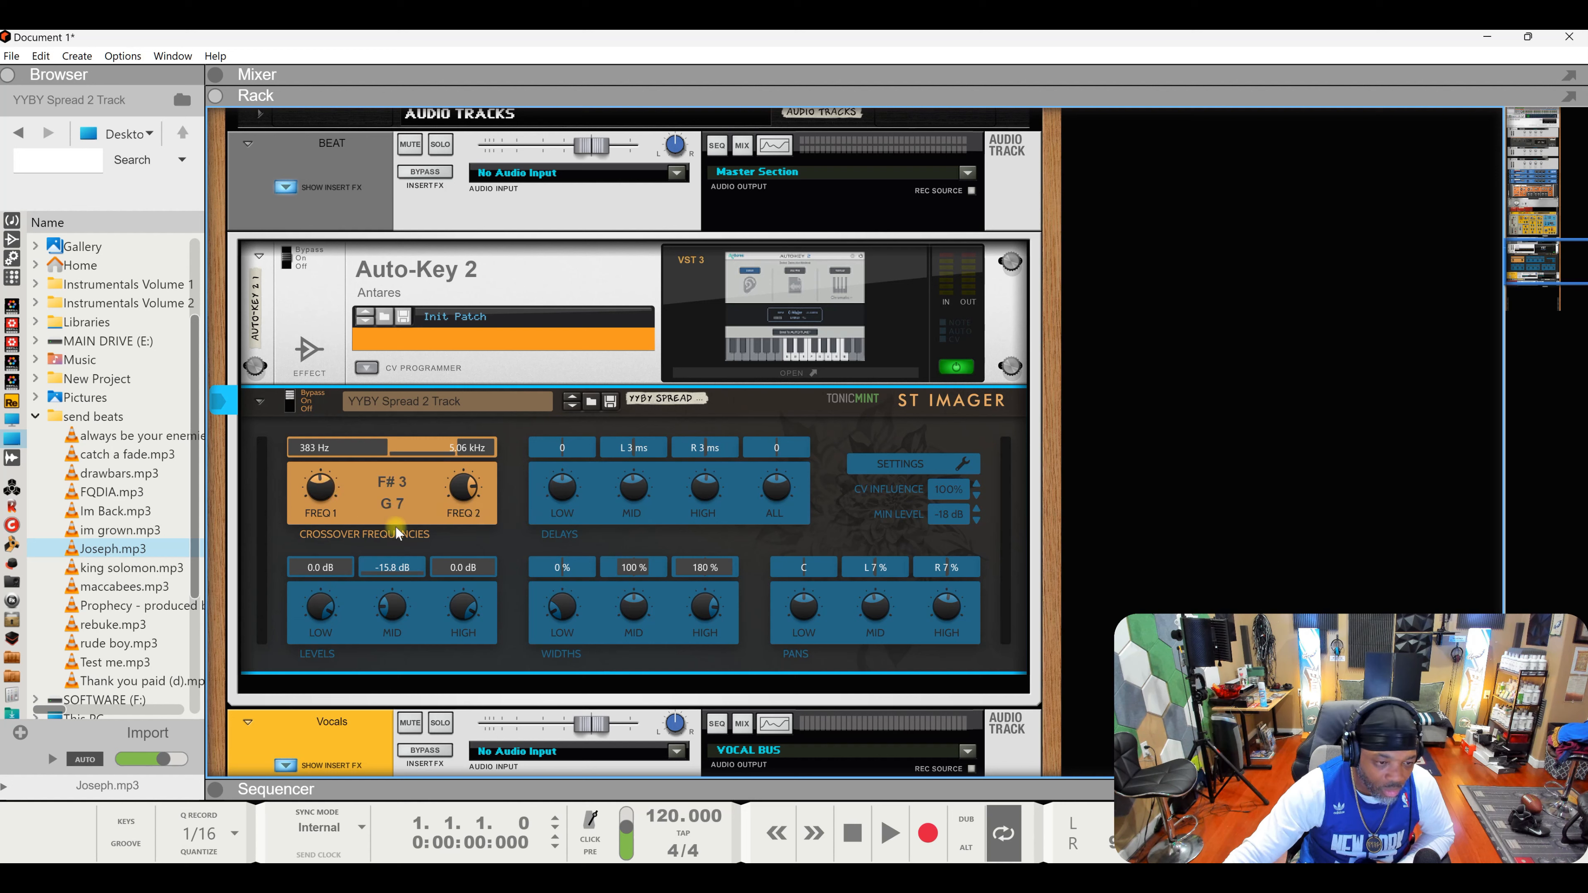
pyautogui.moveTo(400, 610); pyautogui.dragTo(373, 364)
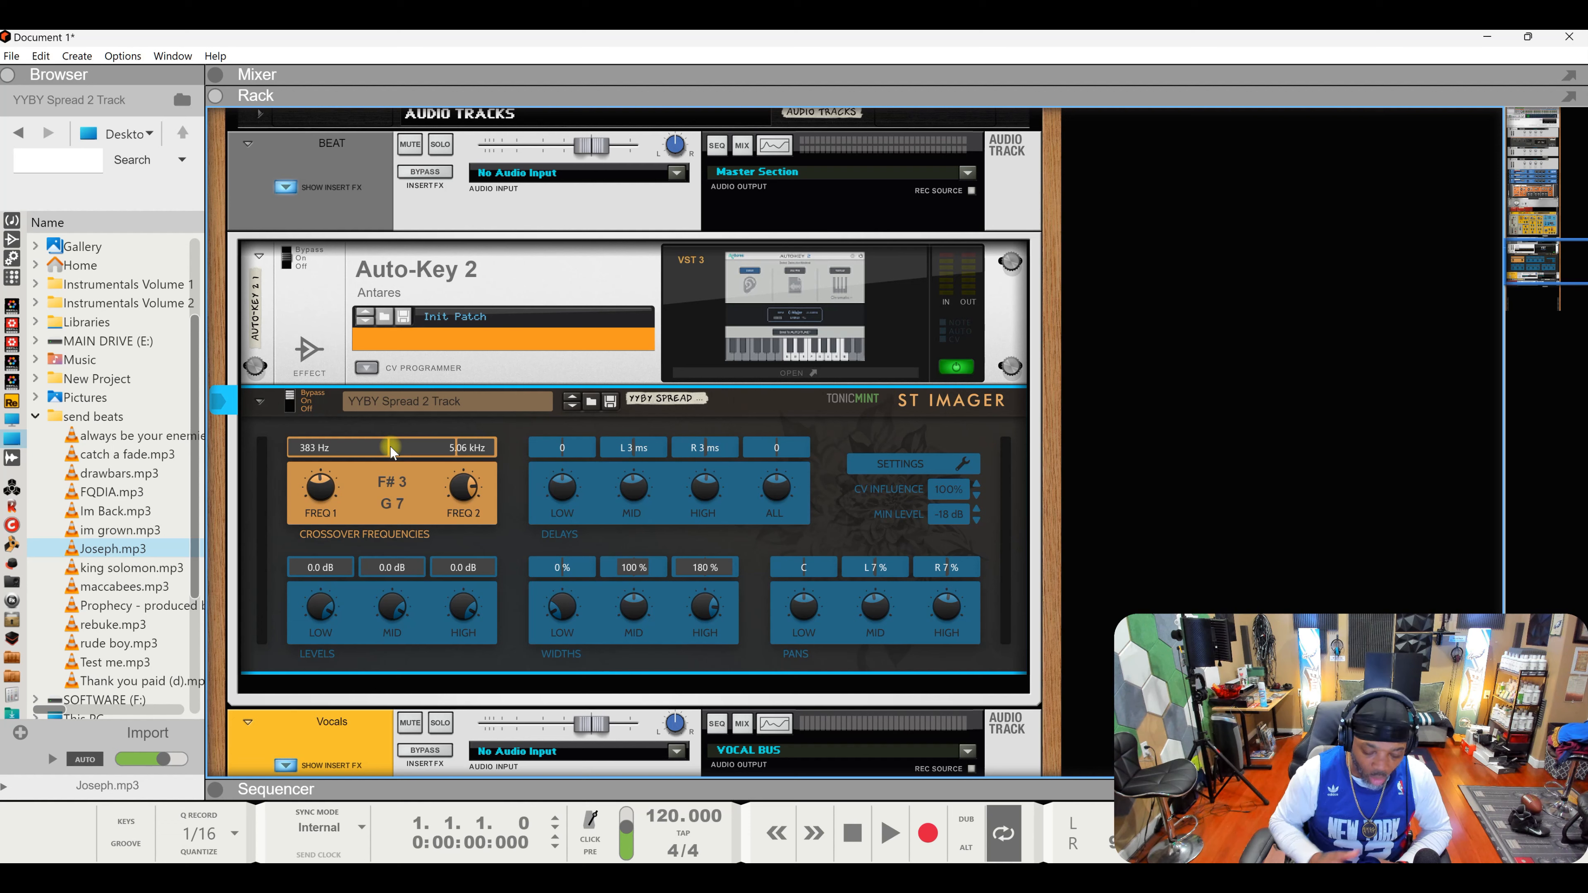
# Examine the EQ bands and frequency range of the BEAT track in the Spectrum EQ, and close it.
pyautogui.click(358, 198)
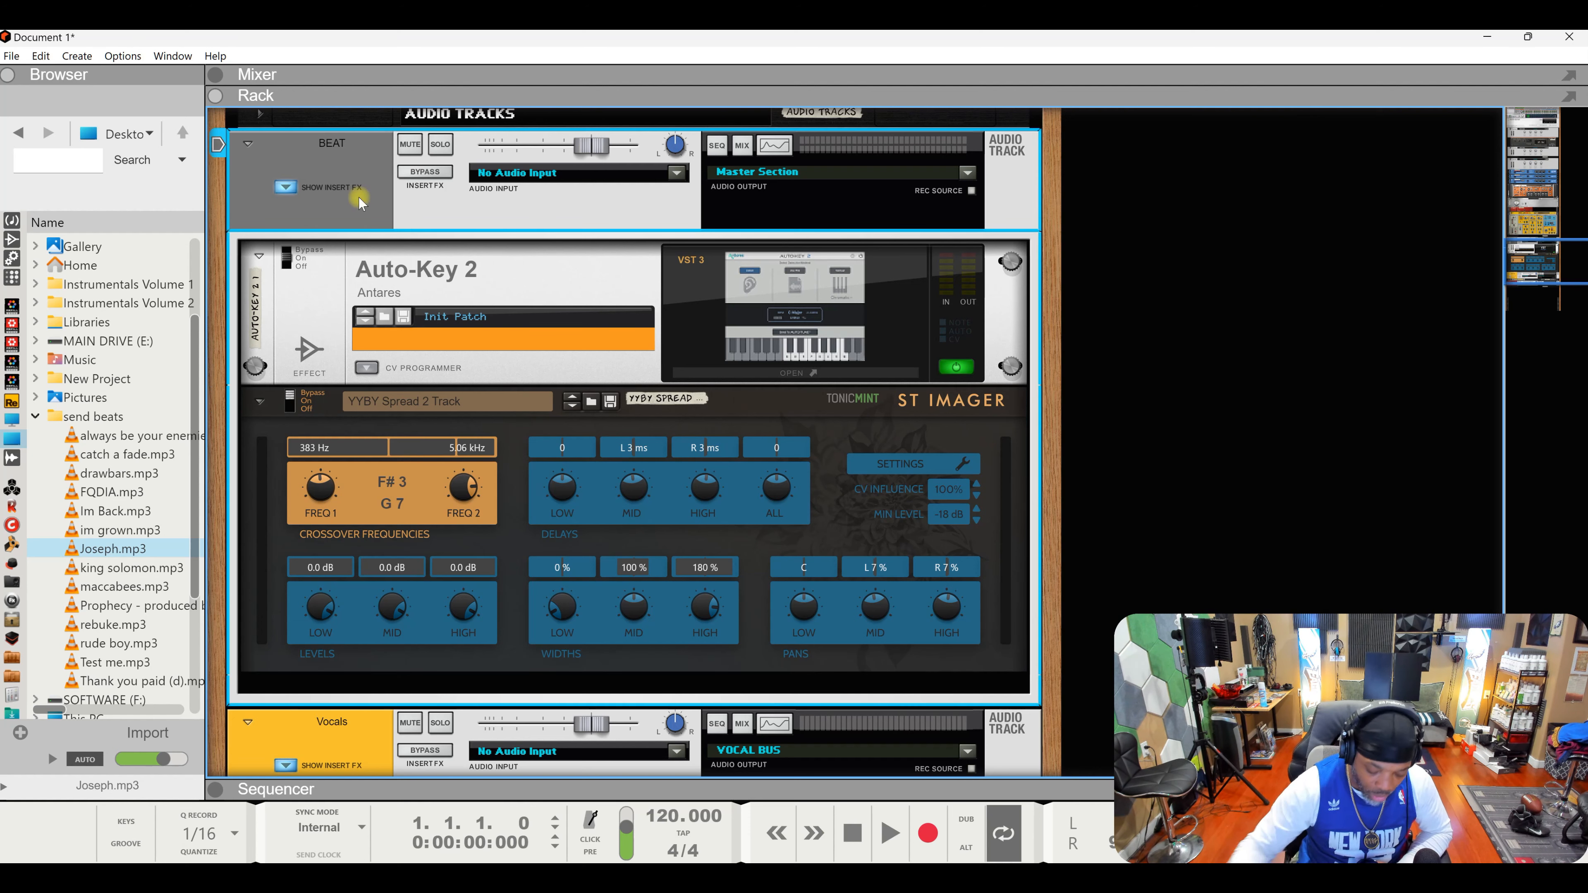
pyautogui.click(774, 144)
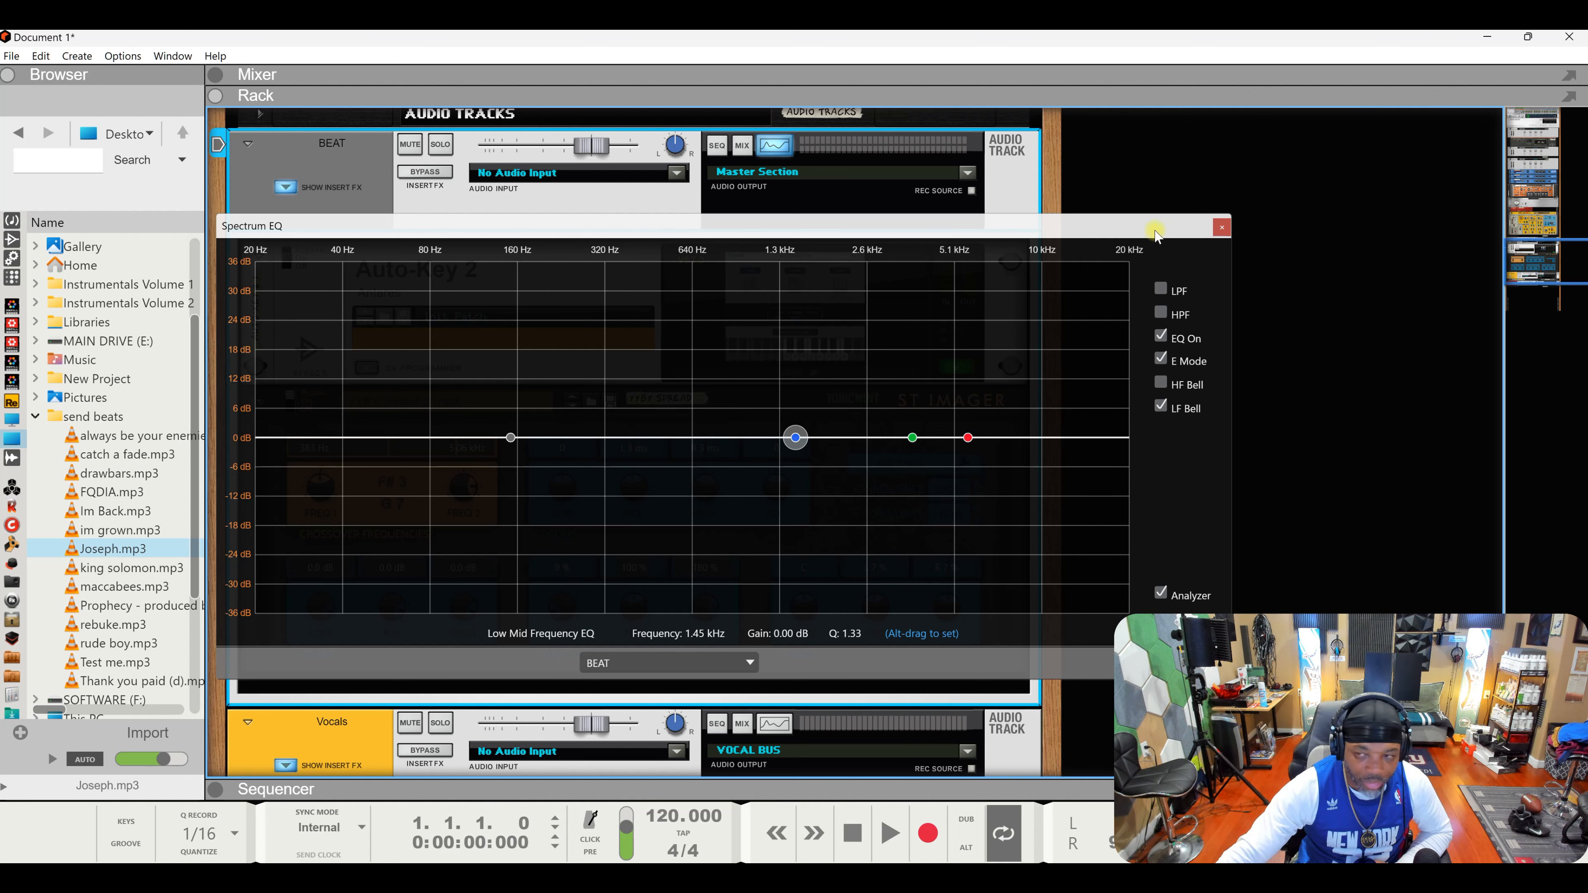
pyautogui.click(1221, 227)
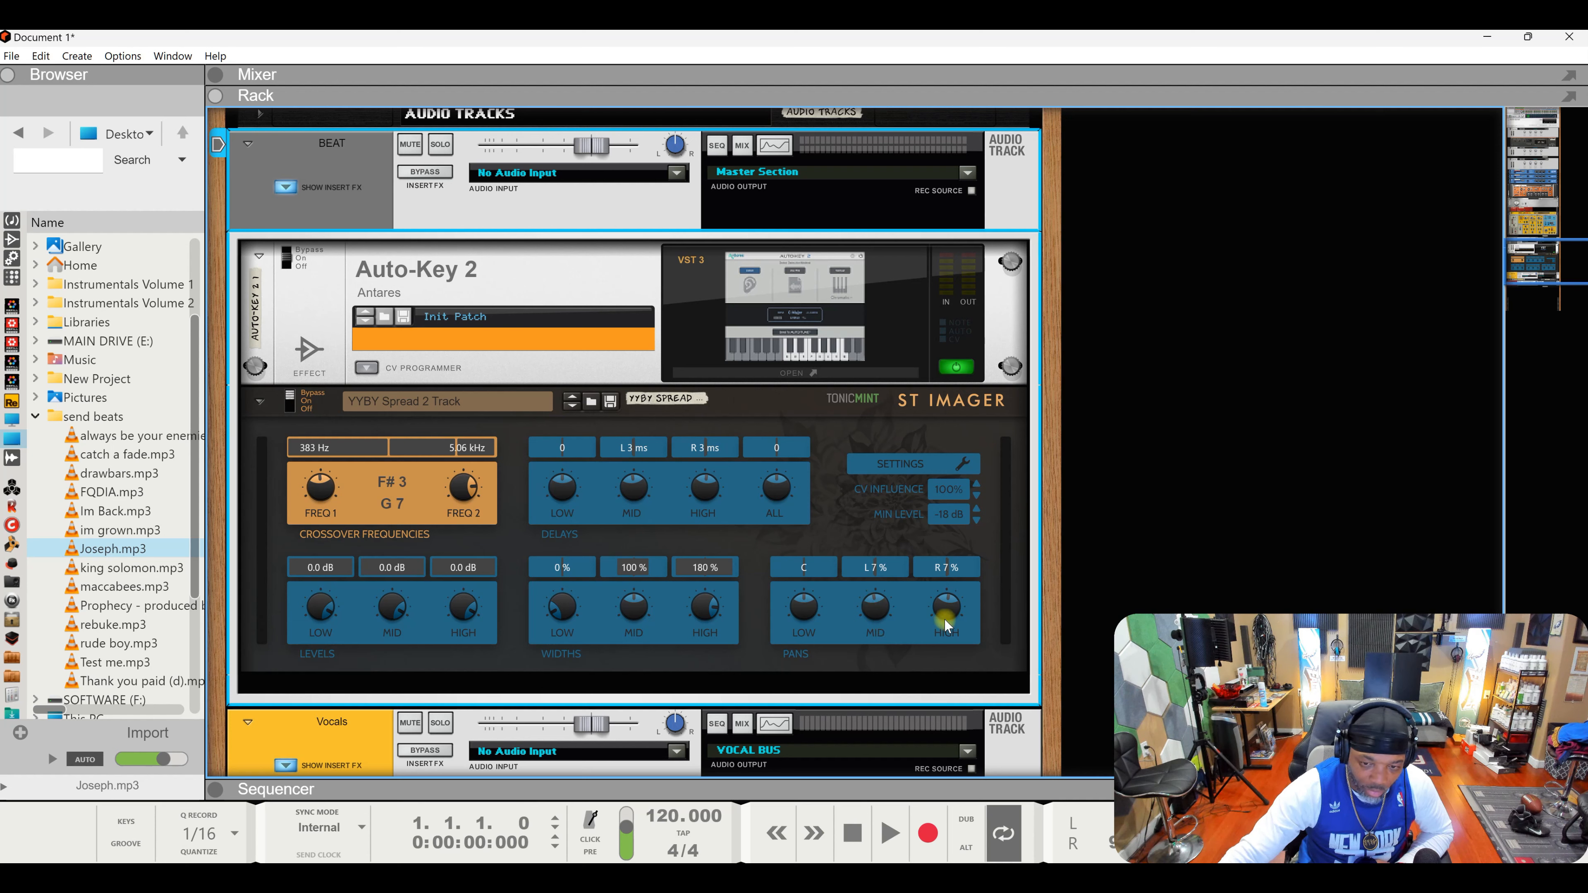
# Play the beat with the ST Imager bypassed, and return to the start of the song.
pyautogui.moveTo(949, 618)
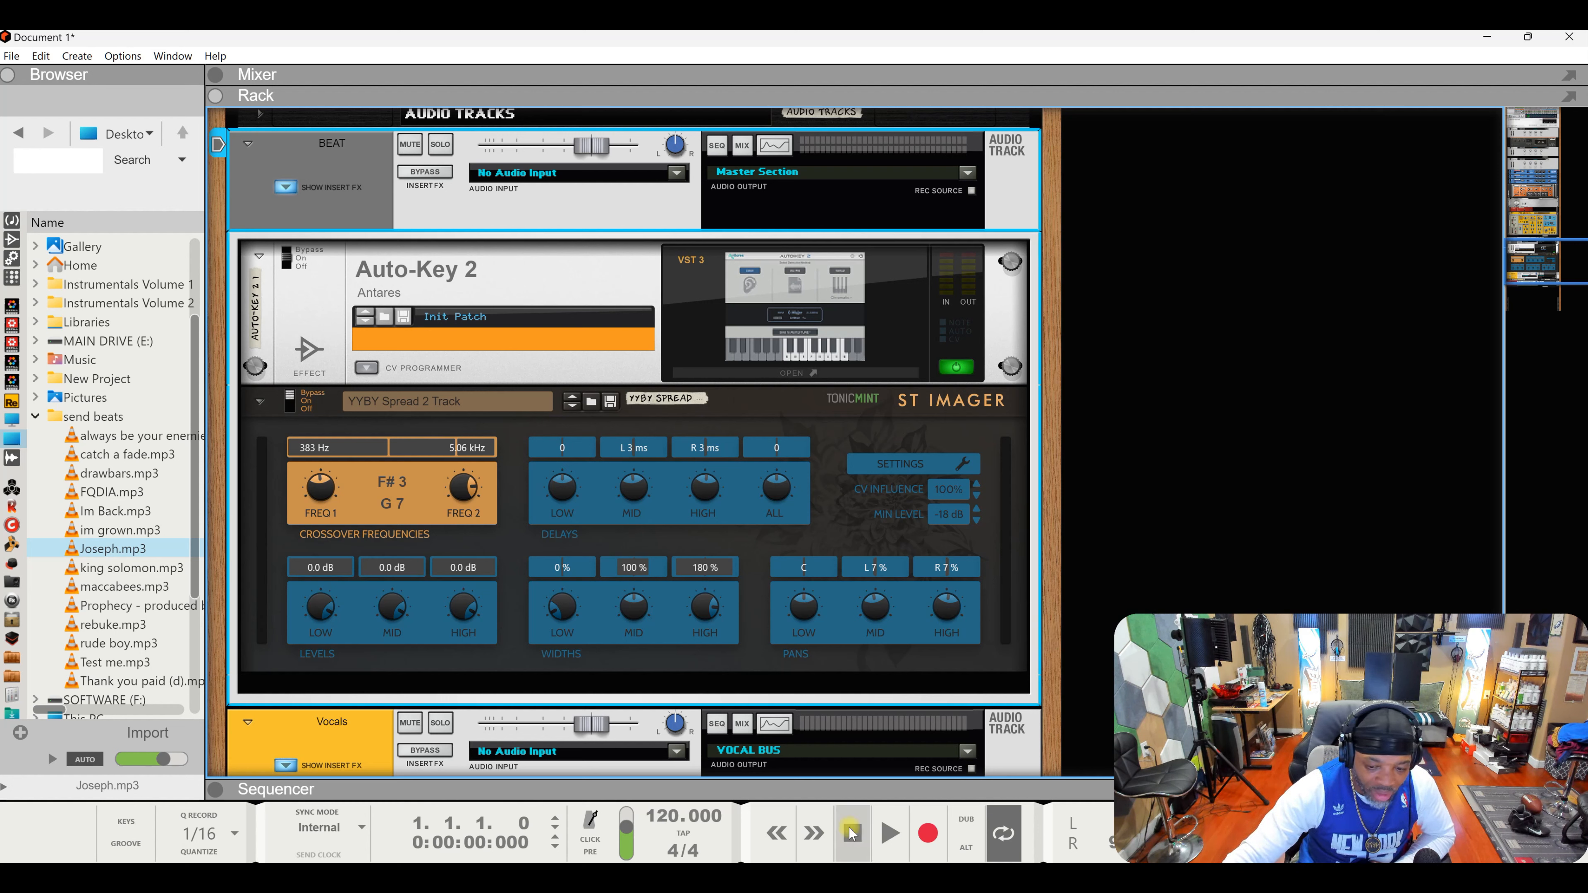
pyautogui.click(882, 829)
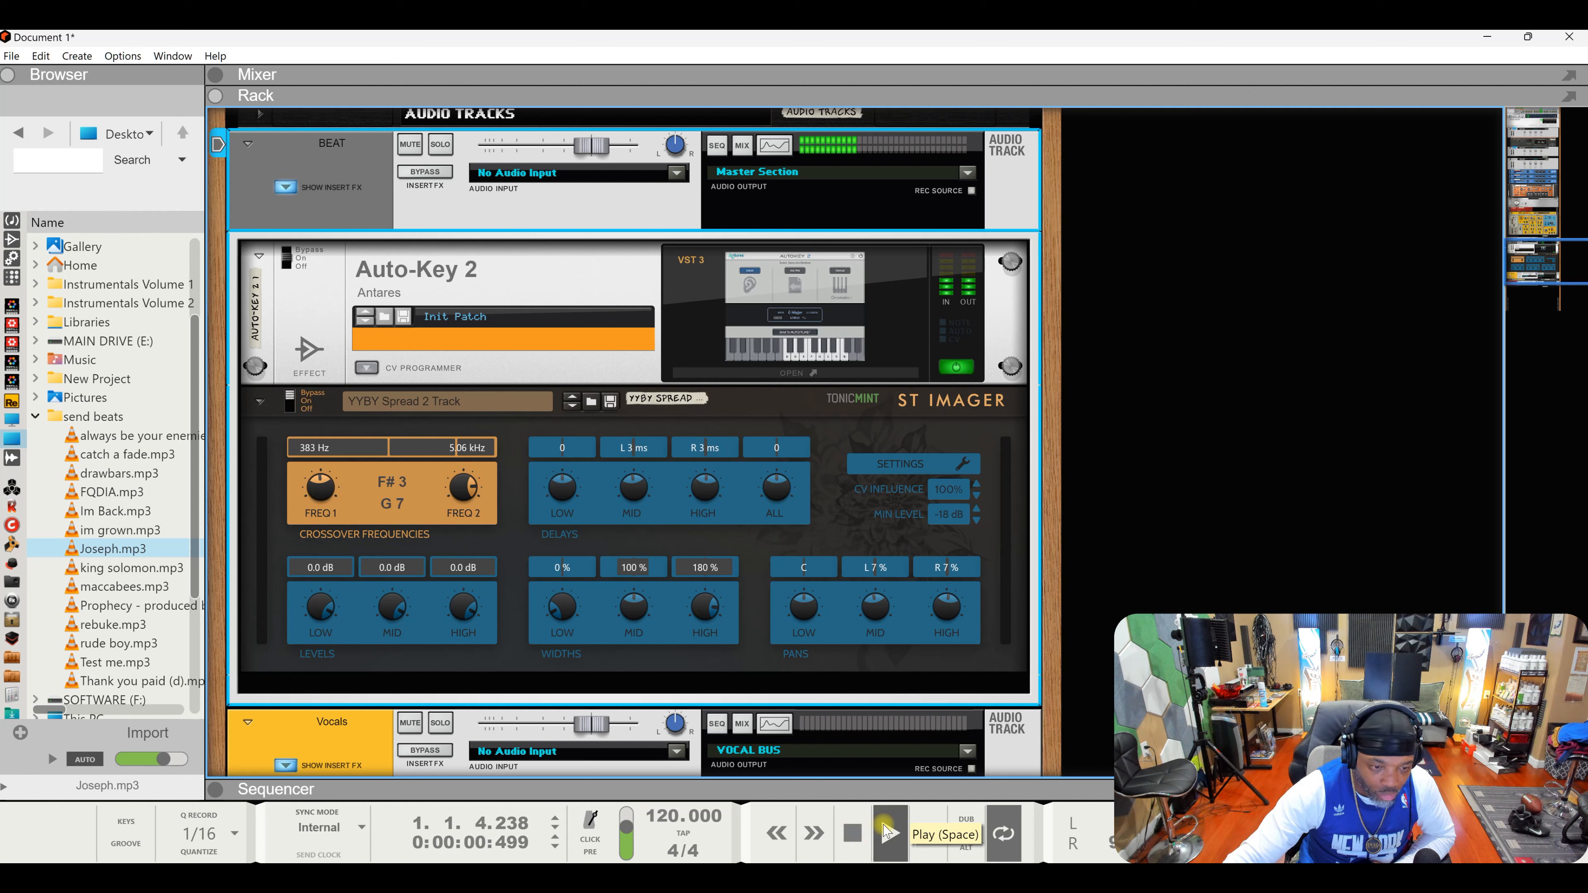
pyautogui.doubleClick(853, 834)
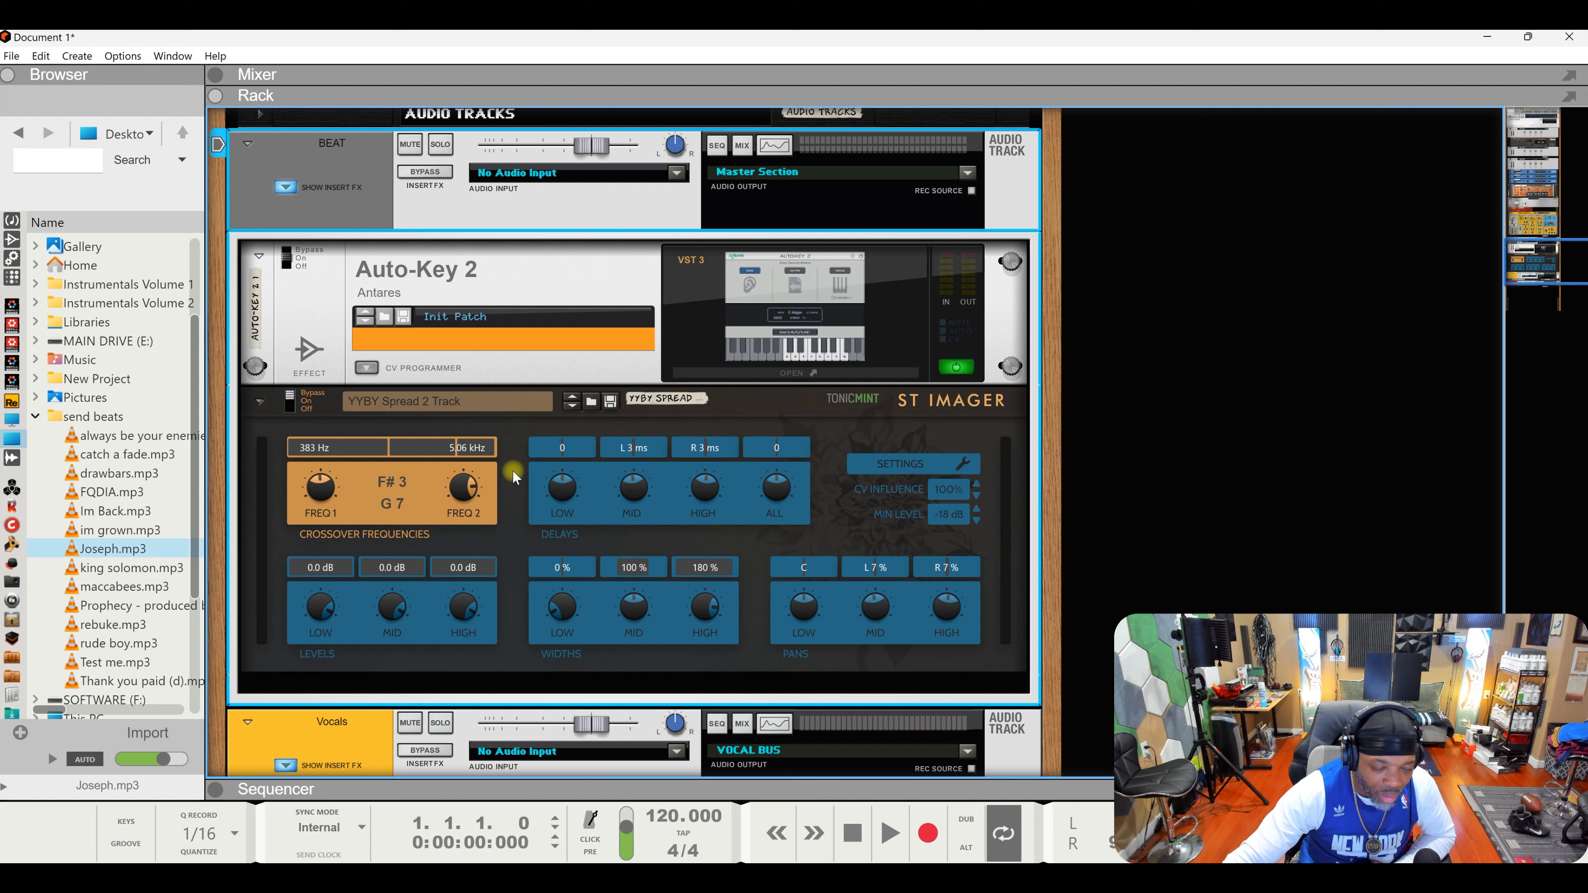
# Browse the available patches for the ST Imager.
pyautogui.click(544, 410)
pyautogui.click(591, 402)
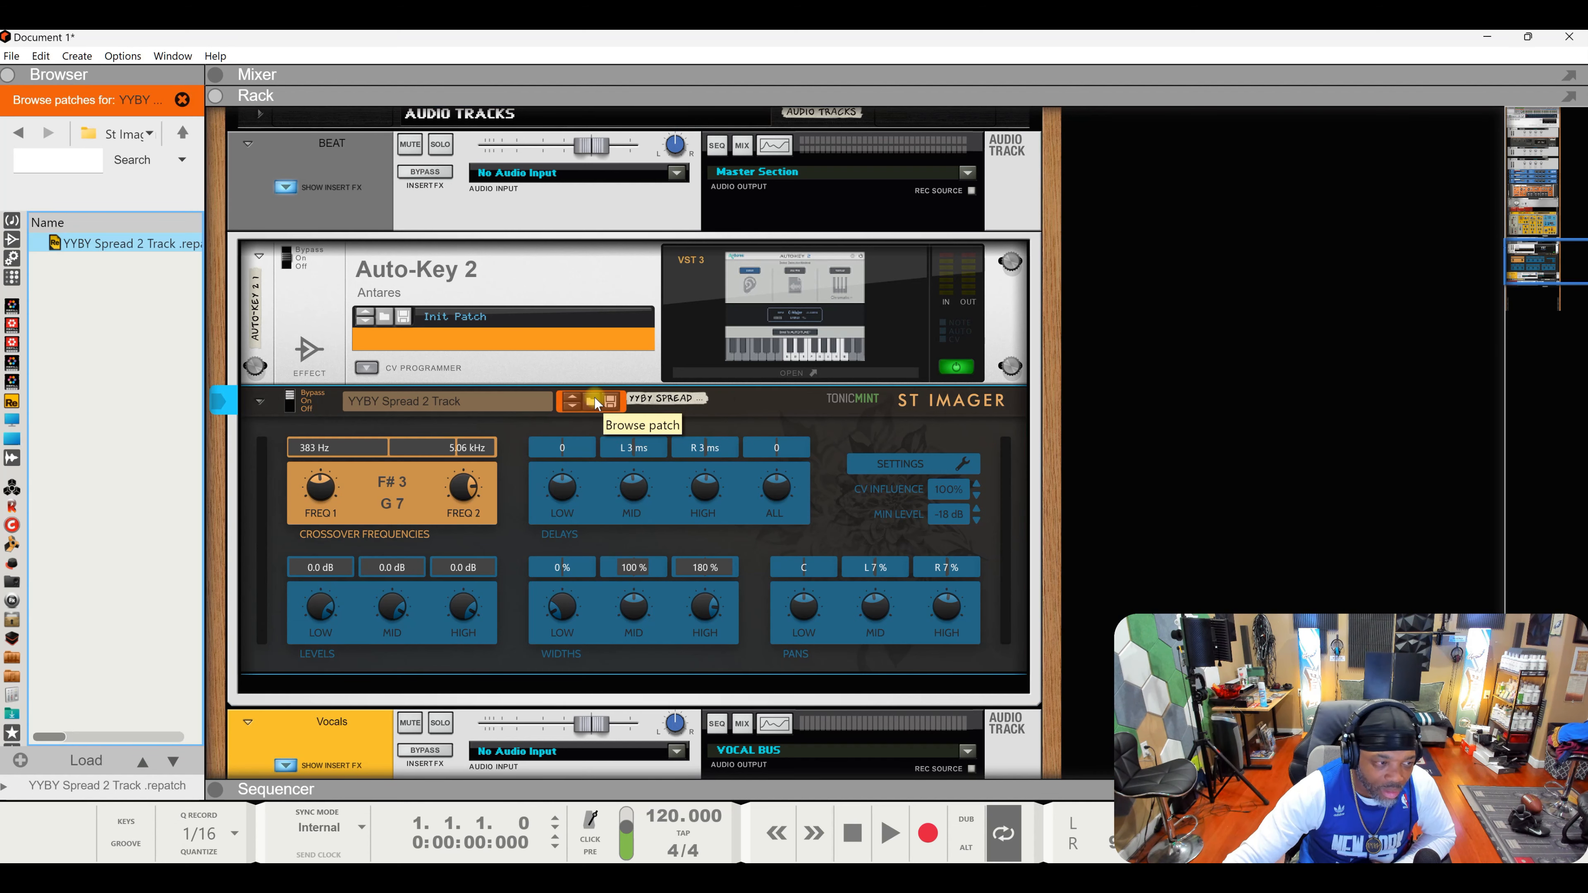
pyautogui.click(719, 406)
# Fold Auto-Key 2 during playback and toggle the ST Imager between on and bypass to compare, leaving it on.
pyautogui.click(855, 829)
pyautogui.click(888, 832)
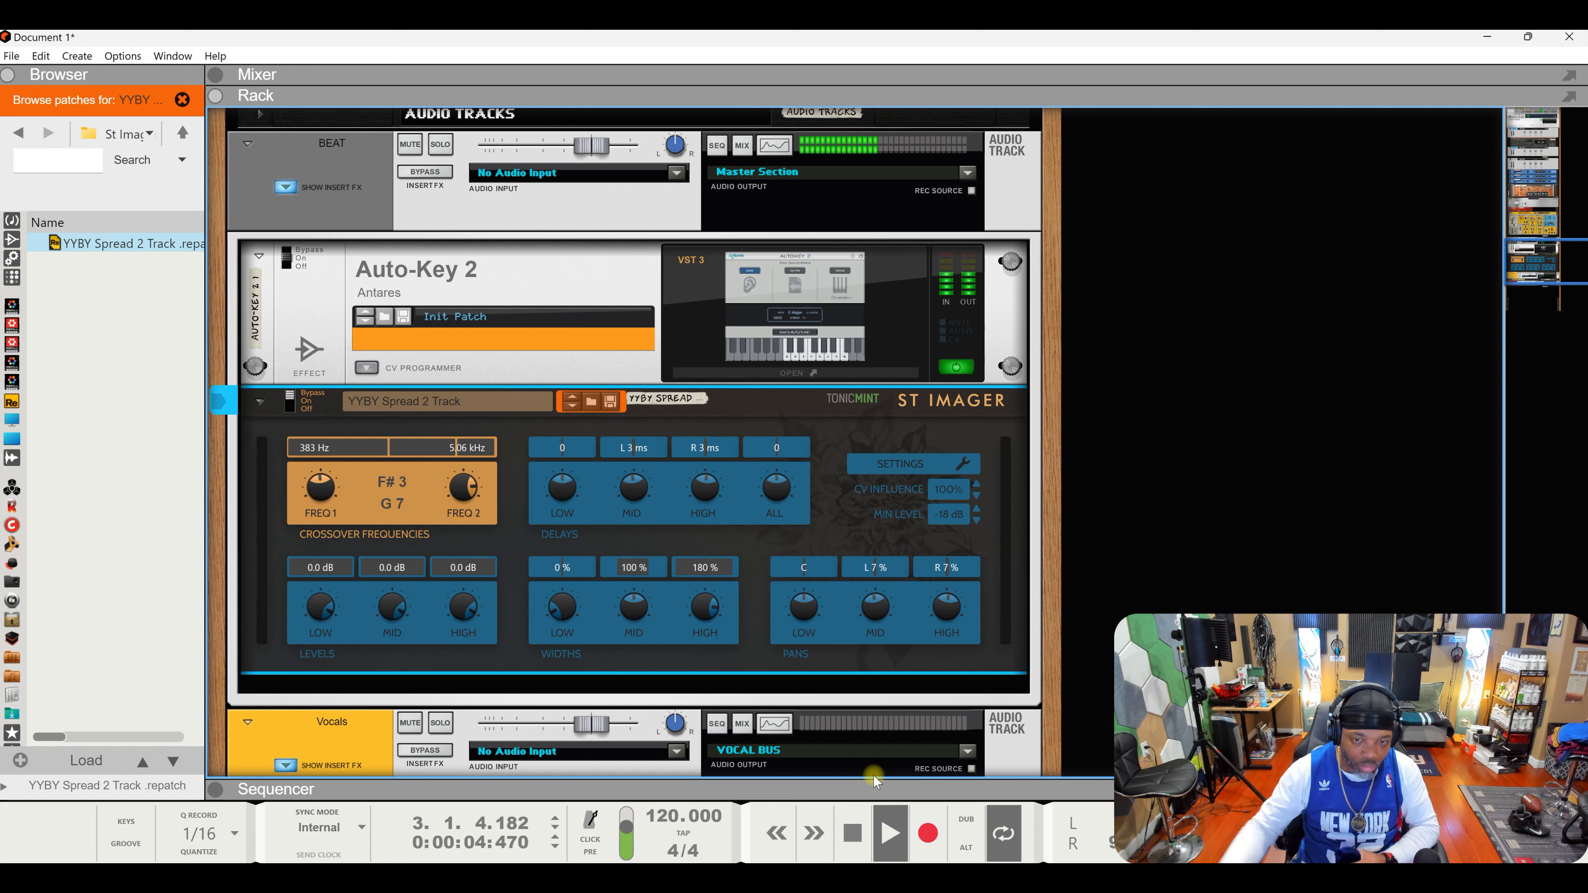
pyautogui.click(259, 256)
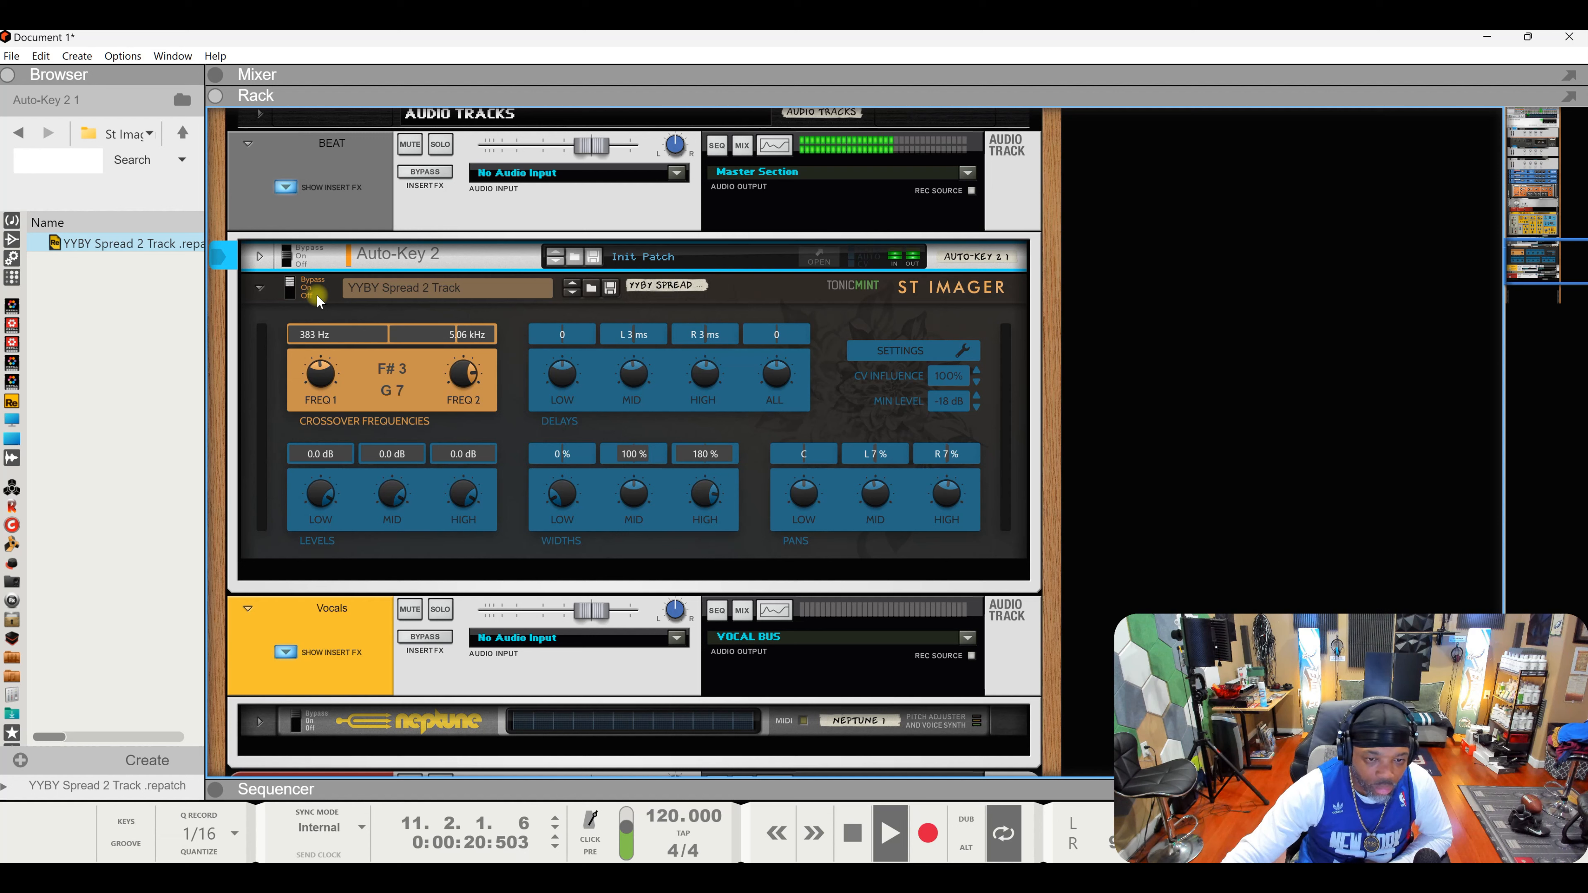
pyautogui.click(293, 287)
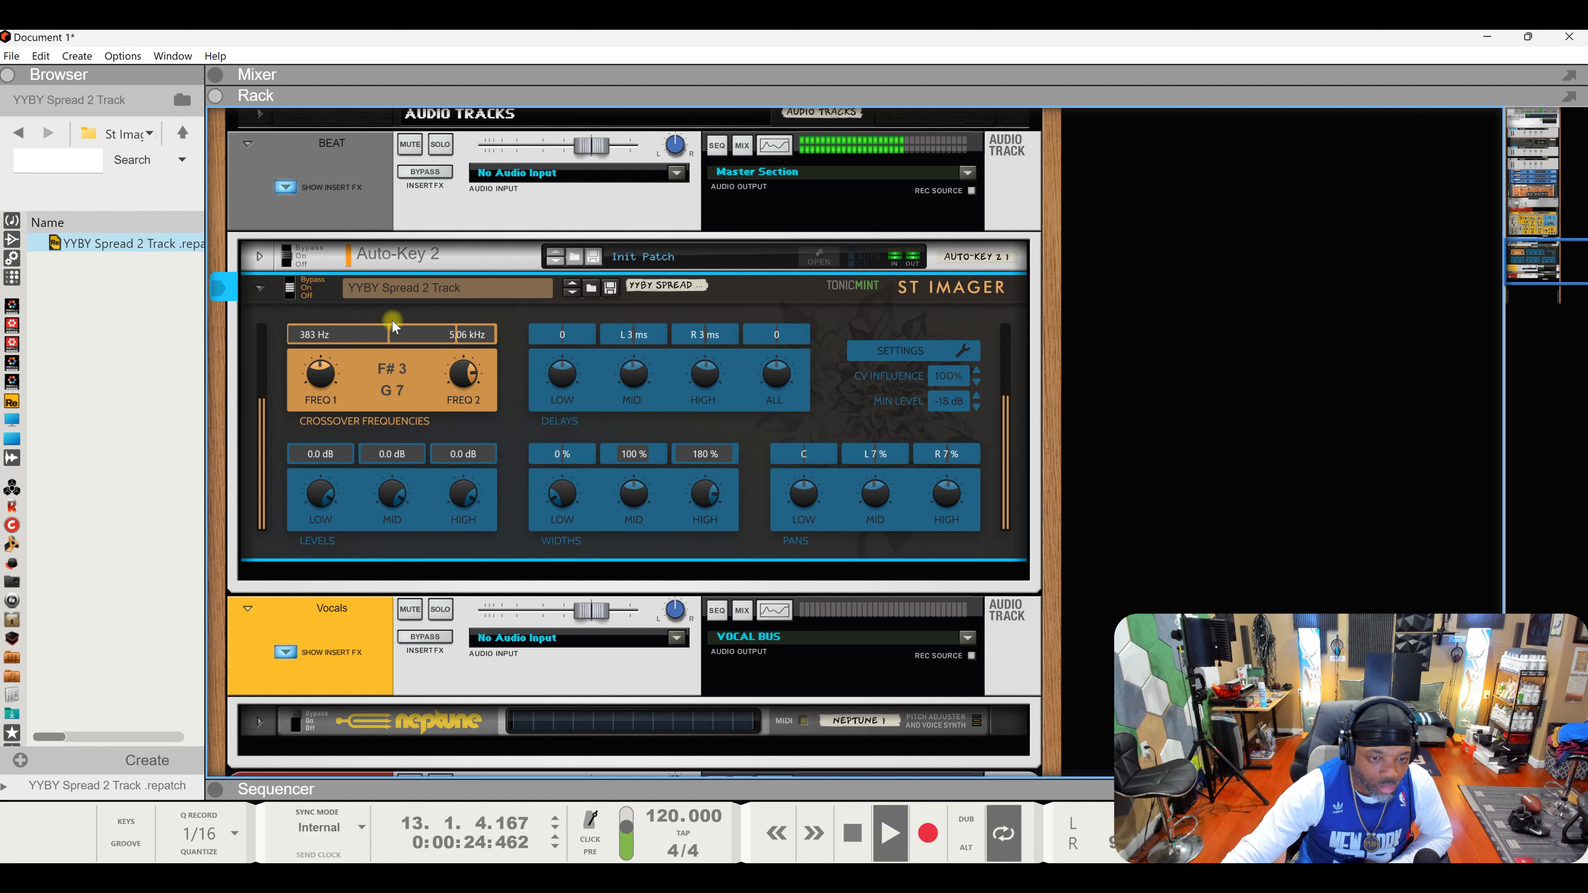
pyautogui.click(293, 279)
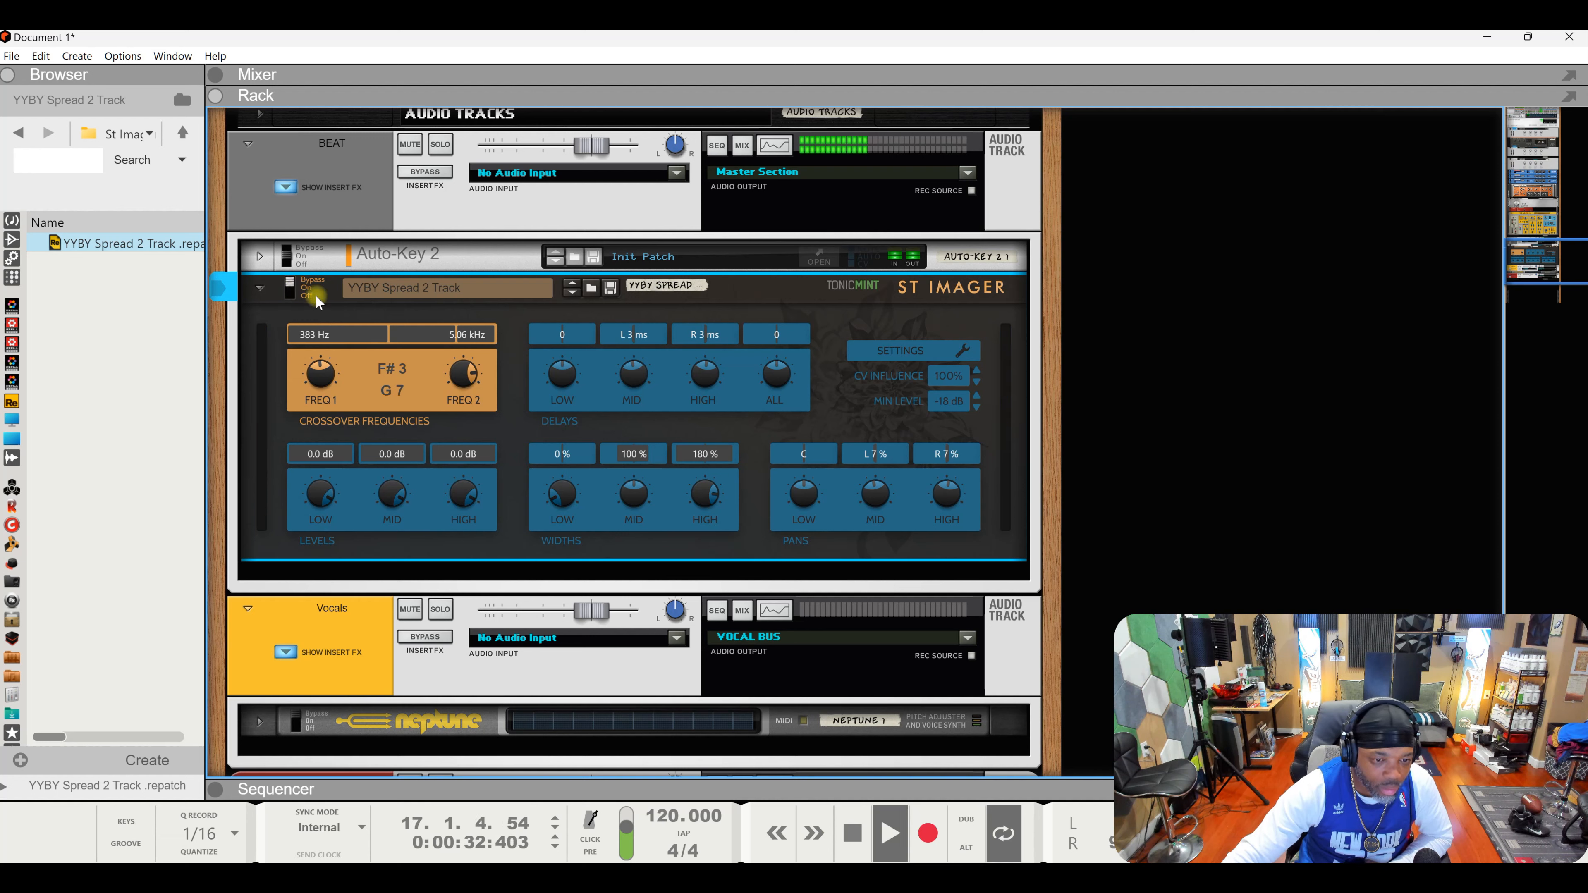
pyautogui.click(290, 288)
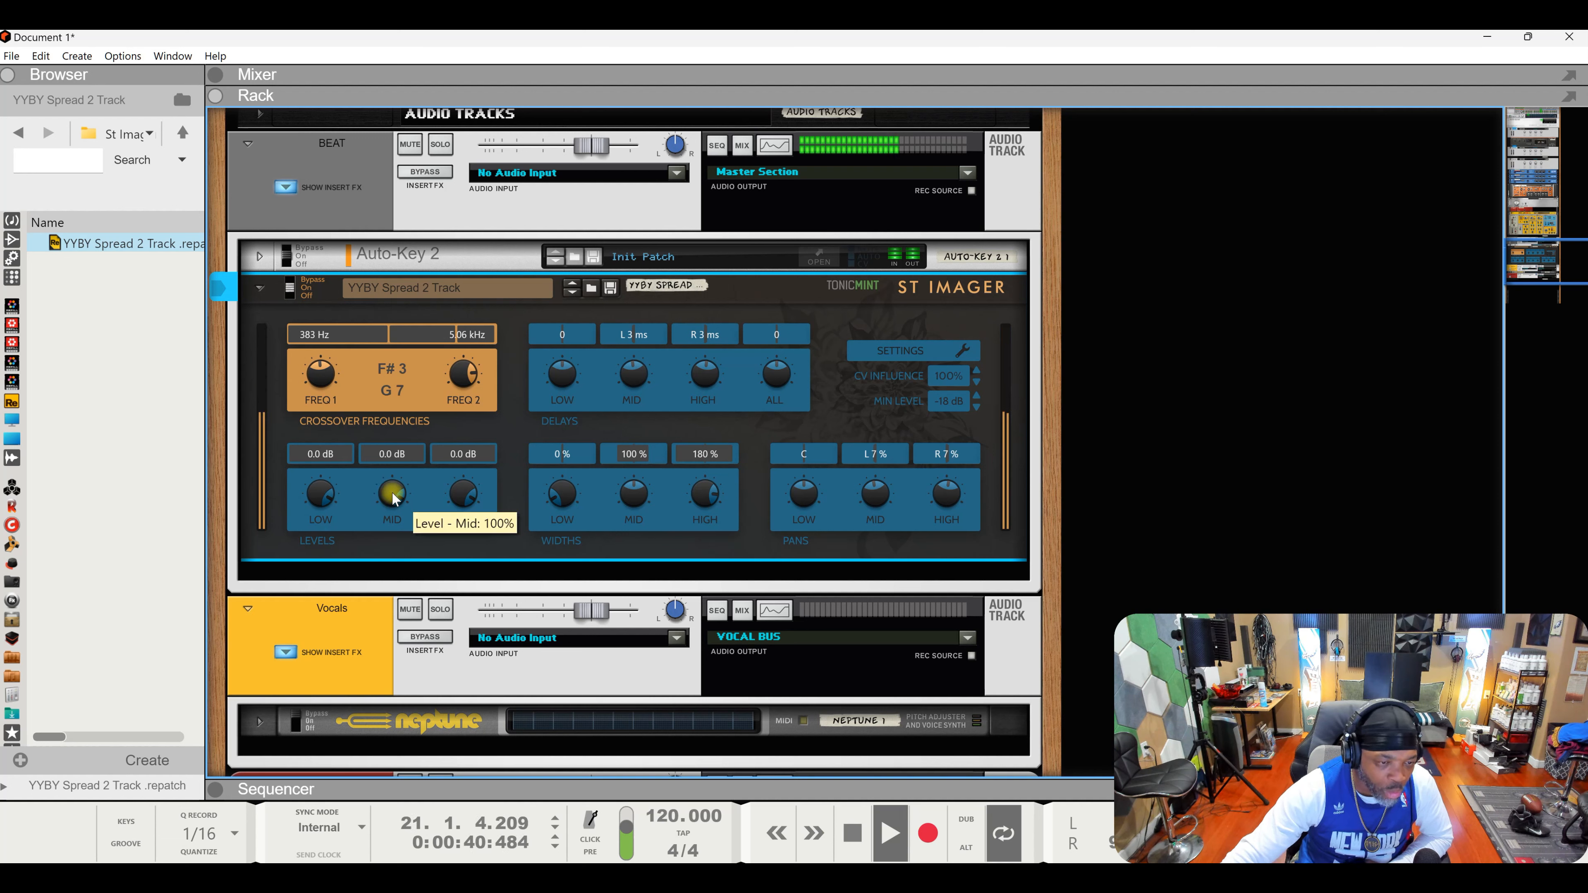
# Set the ST Imager's mid level to -2.2 dB and high level to 0.0 dB, and stop playback.
pyautogui.moveTo(395, 511); pyautogui.dragTo(418, 709)
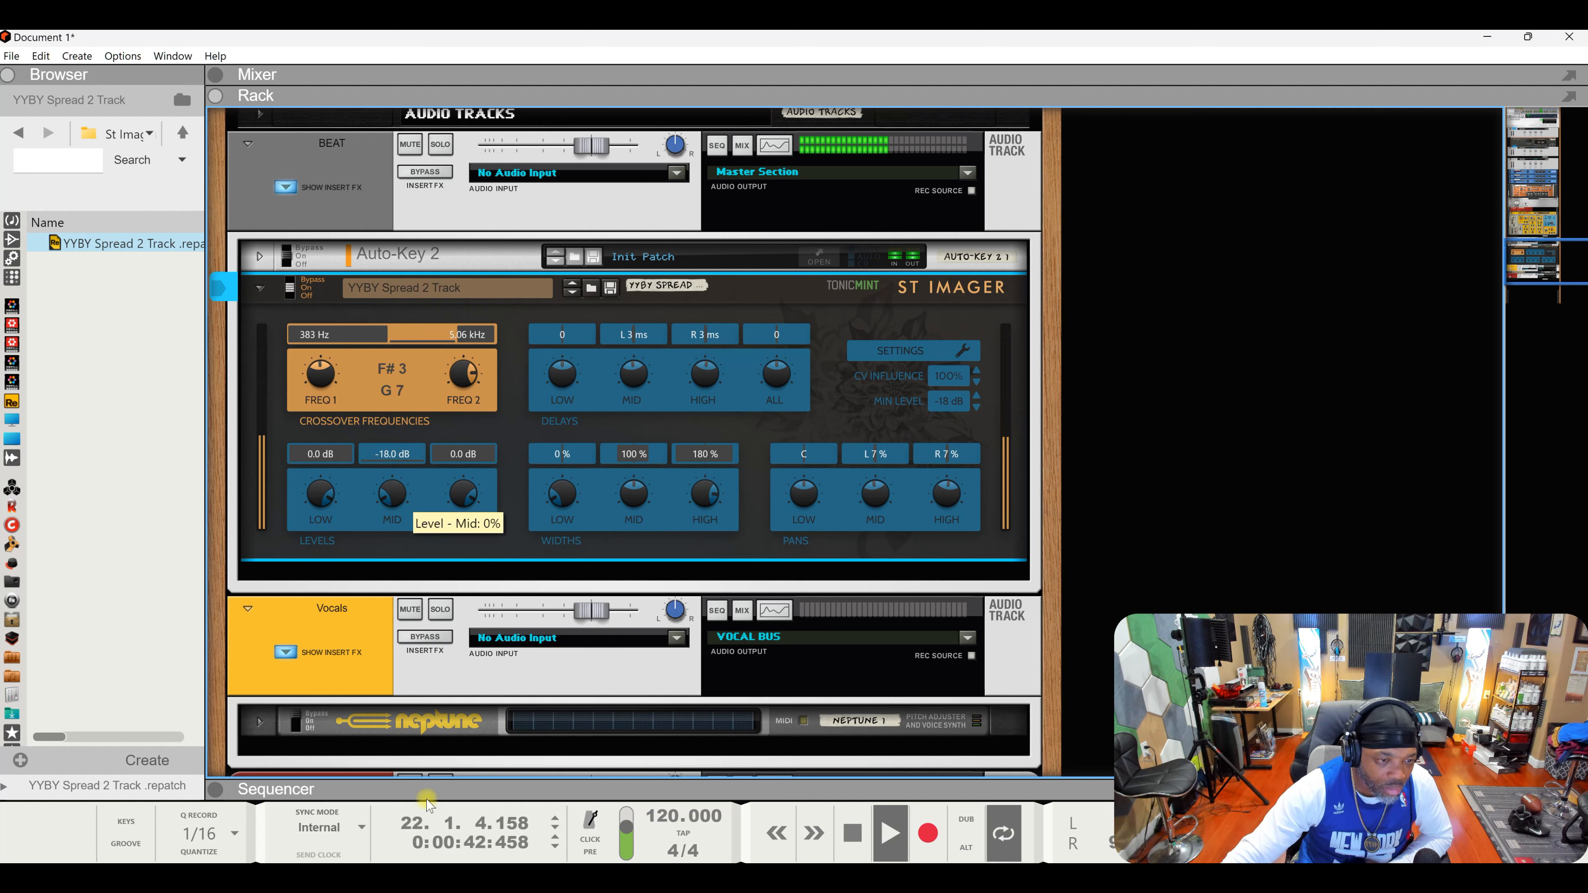
pyautogui.moveTo(381, 511); pyautogui.dragTo(375, 266)
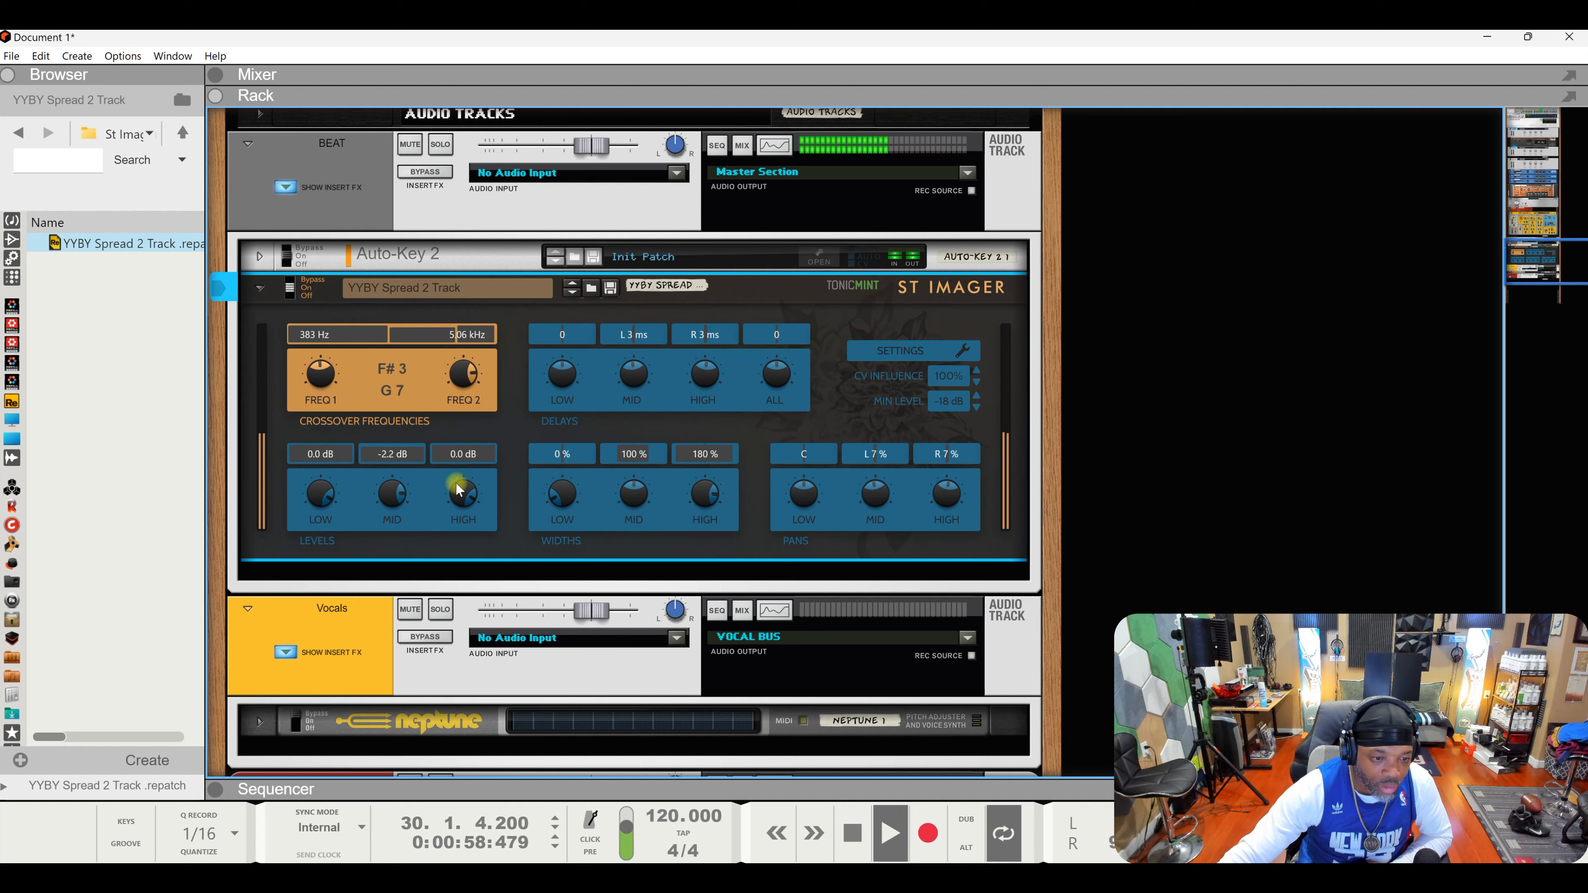
pyautogui.moveTo(464, 508)
pyautogui.mouseDown()
pyautogui.moveTo(493, 793)
pyautogui.moveTo(476, 480)
pyautogui.mouseUp()
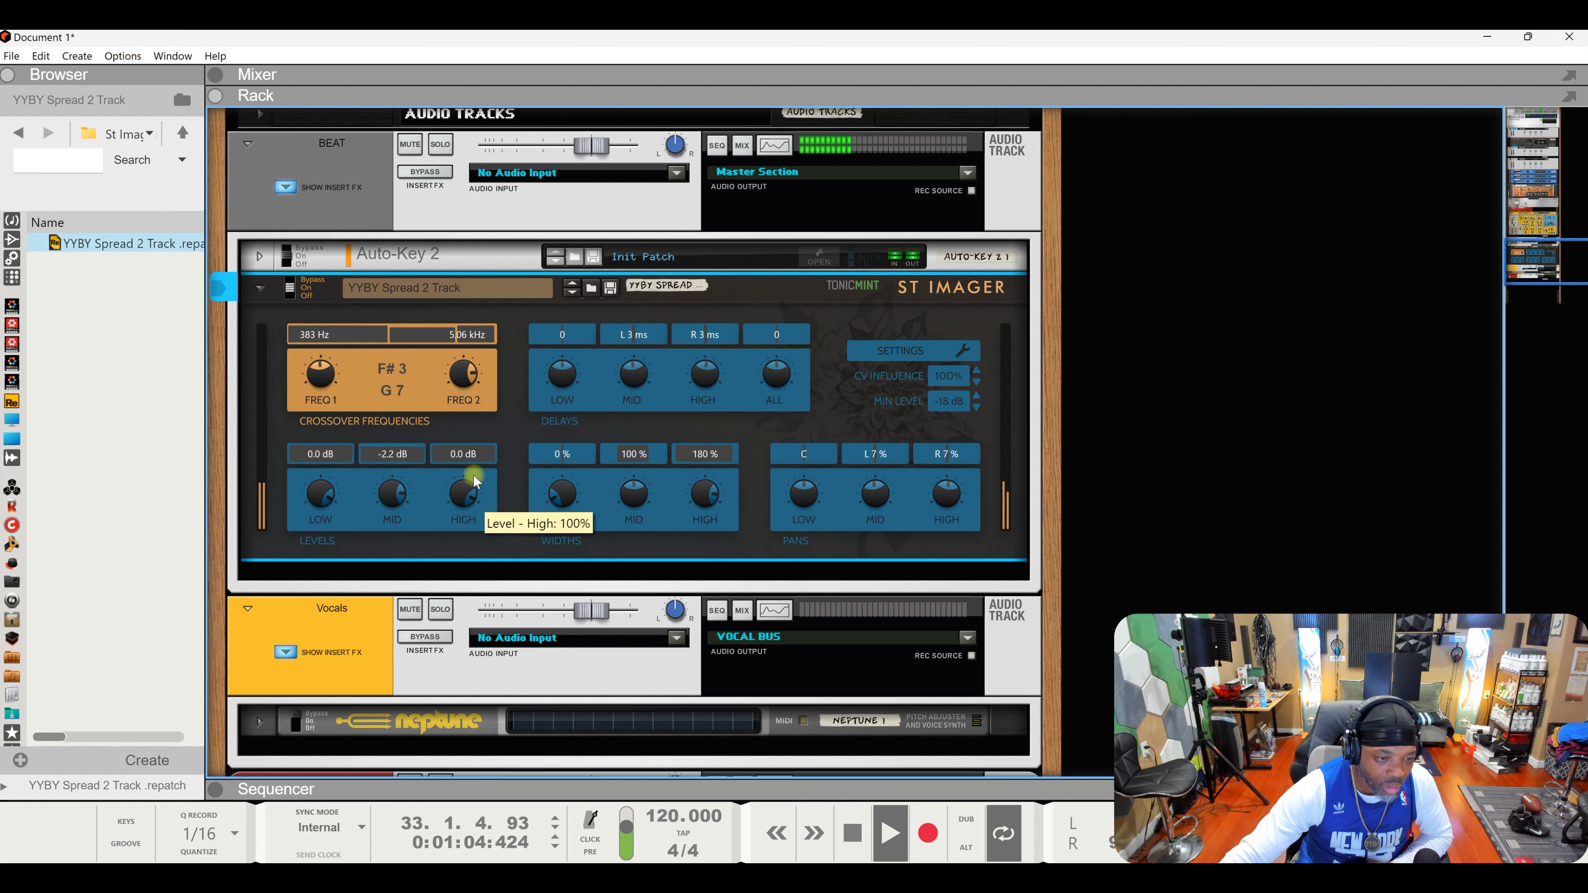
pyautogui.press('space')
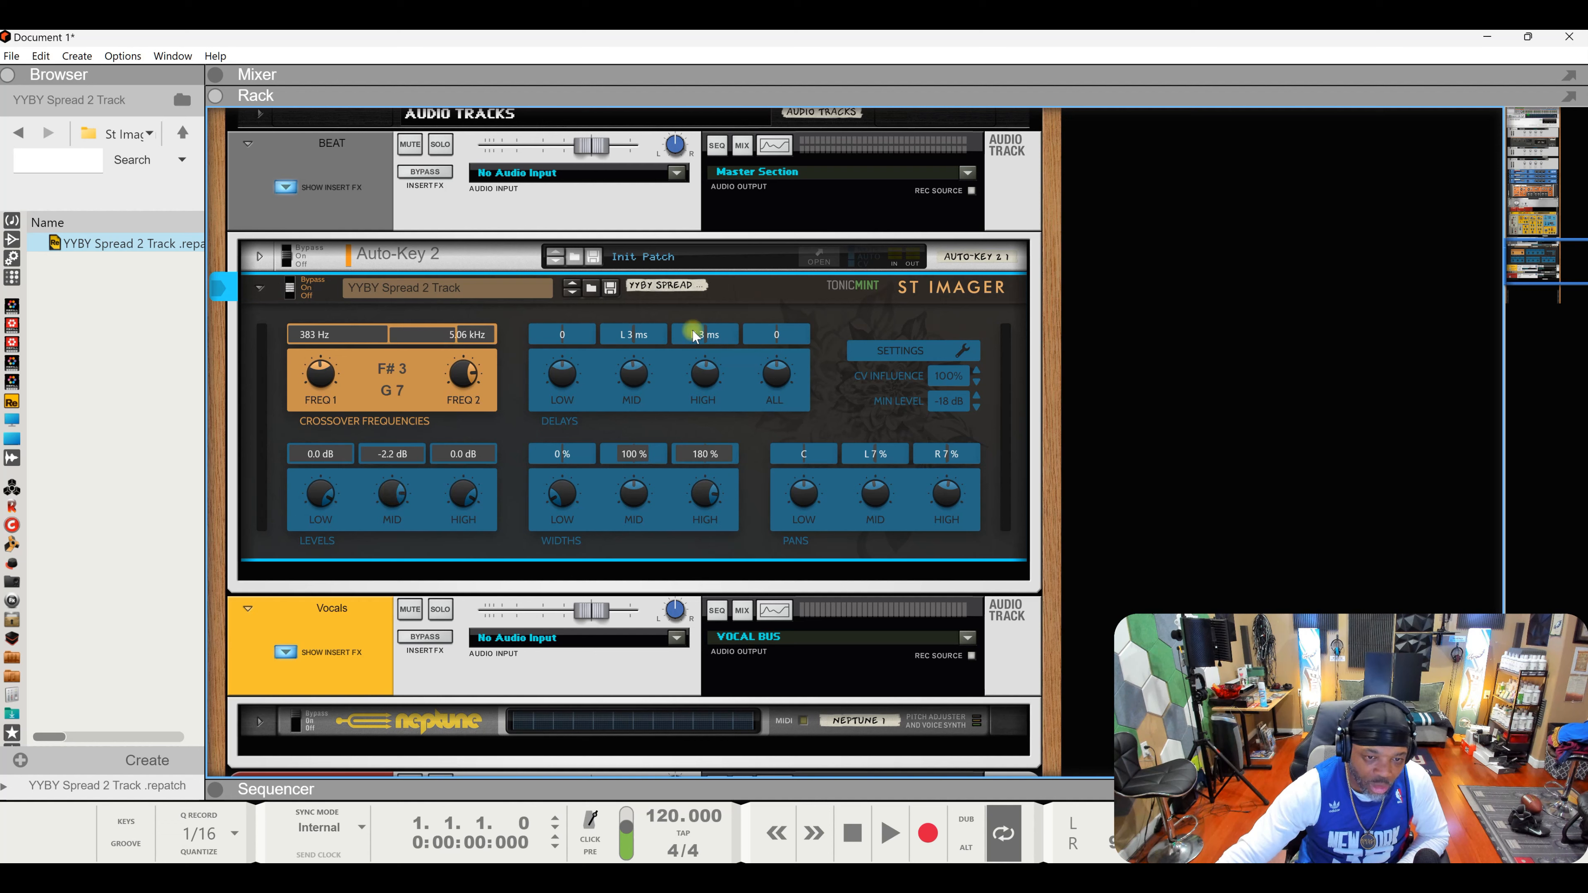
# Play the beat and set the ST Imager's mid delay to L 48 ms and high delay to L 50 ms.
pyautogui.press('space')
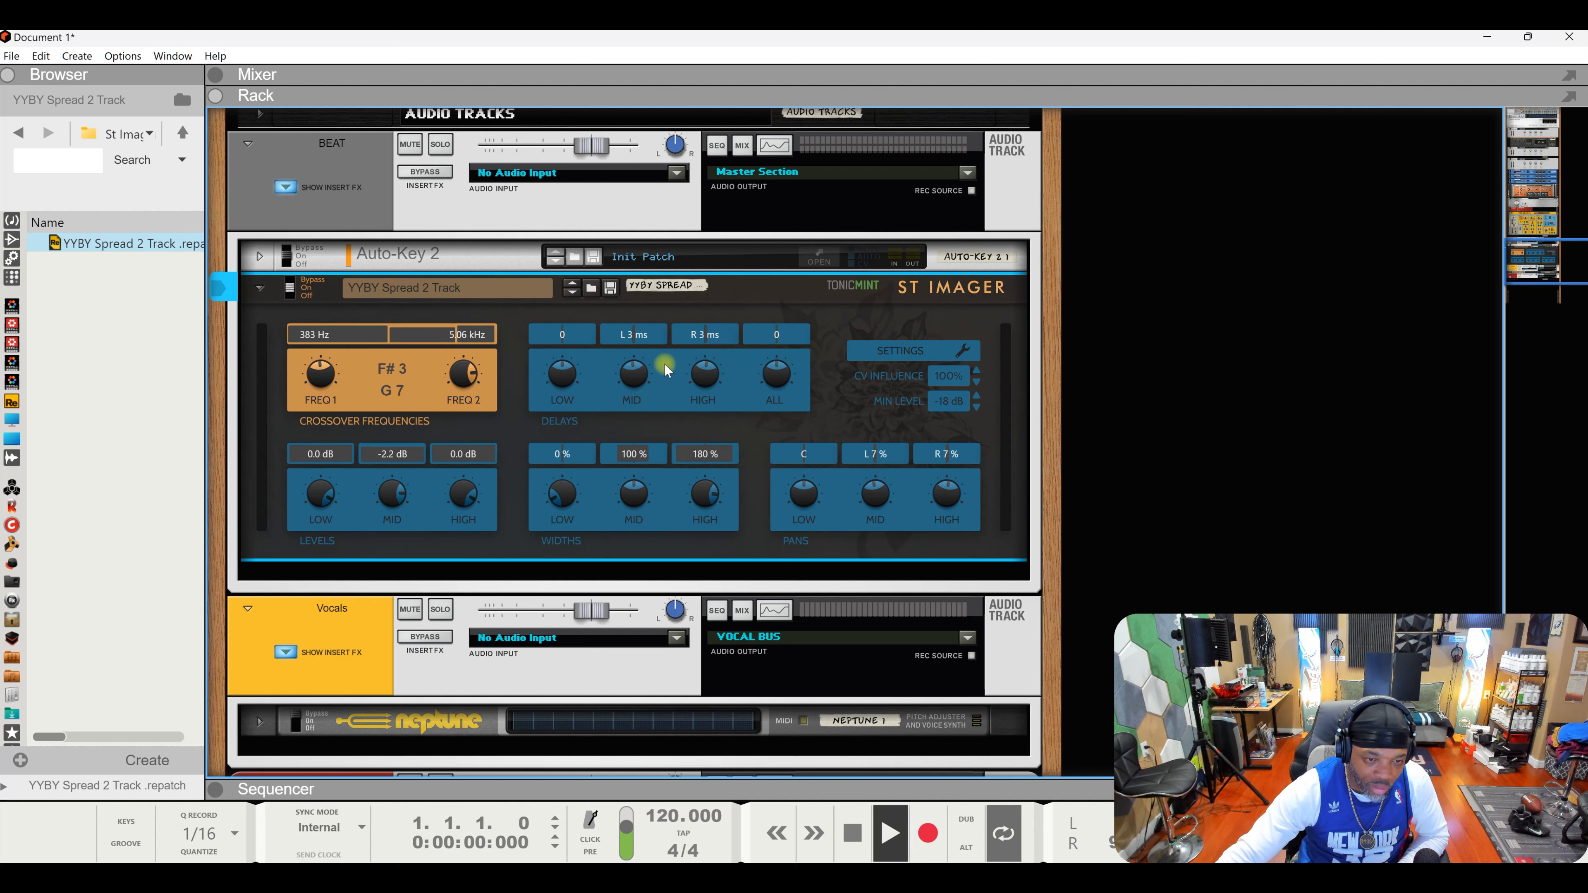
pyautogui.moveTo(640, 373); pyautogui.dragTo(637, 514)
pyautogui.moveTo(700, 374); pyautogui.dragTo(704, 238)
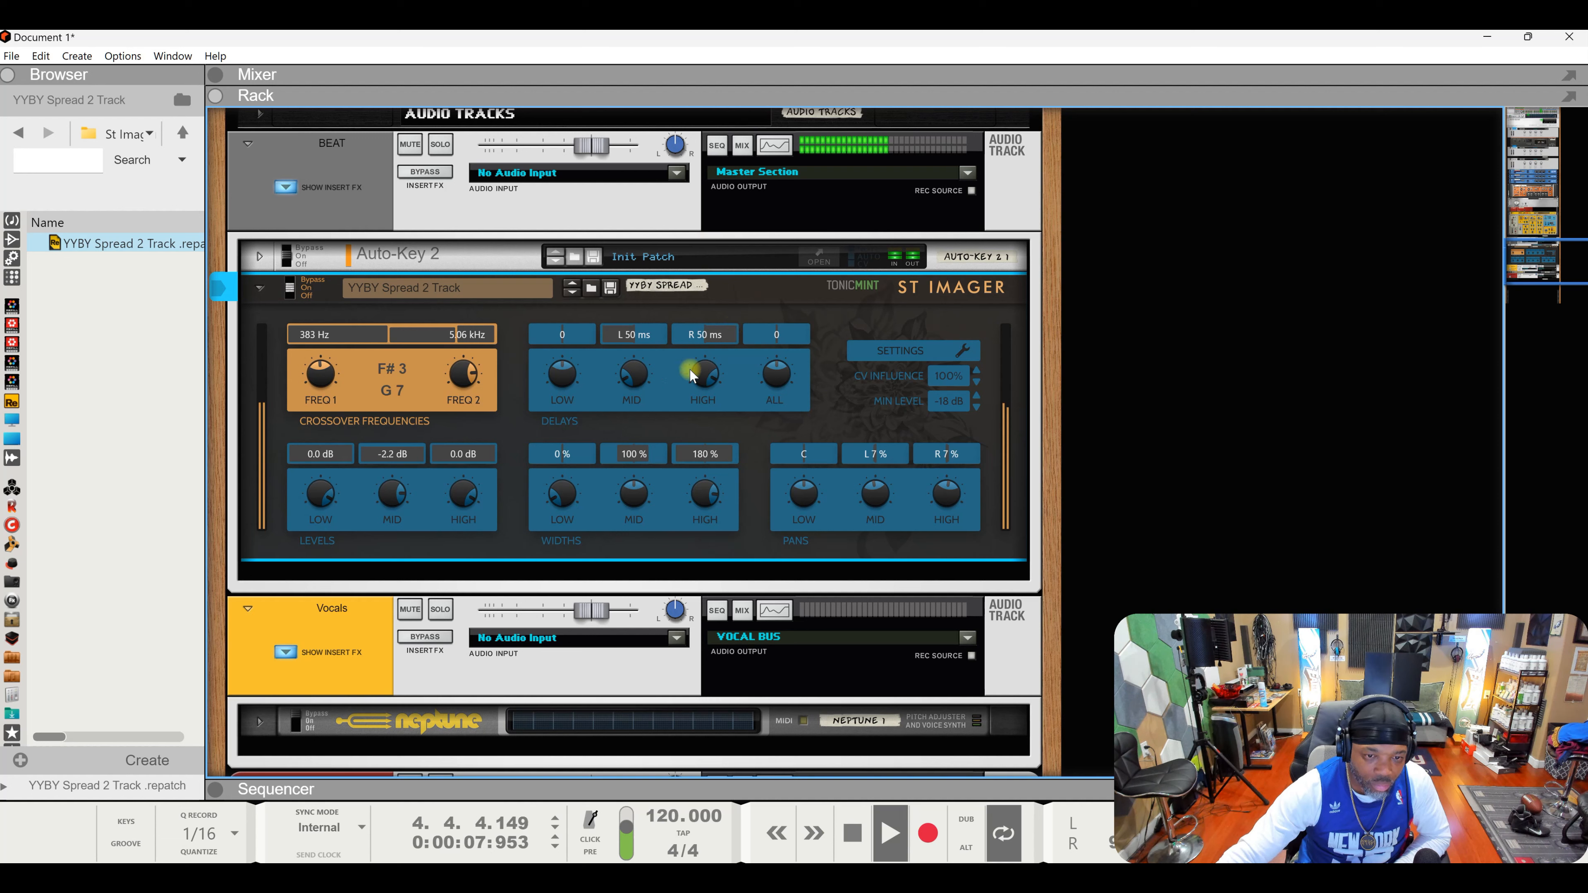
pyautogui.moveTo(691, 368); pyautogui.dragTo(708, 658)
pyautogui.moveTo(633, 374)
pyautogui.mouseDown()
pyautogui.moveTo(630, 232)
pyautogui.moveTo(601, 97)
pyautogui.moveTo(636, 369)
pyautogui.mouseUp()
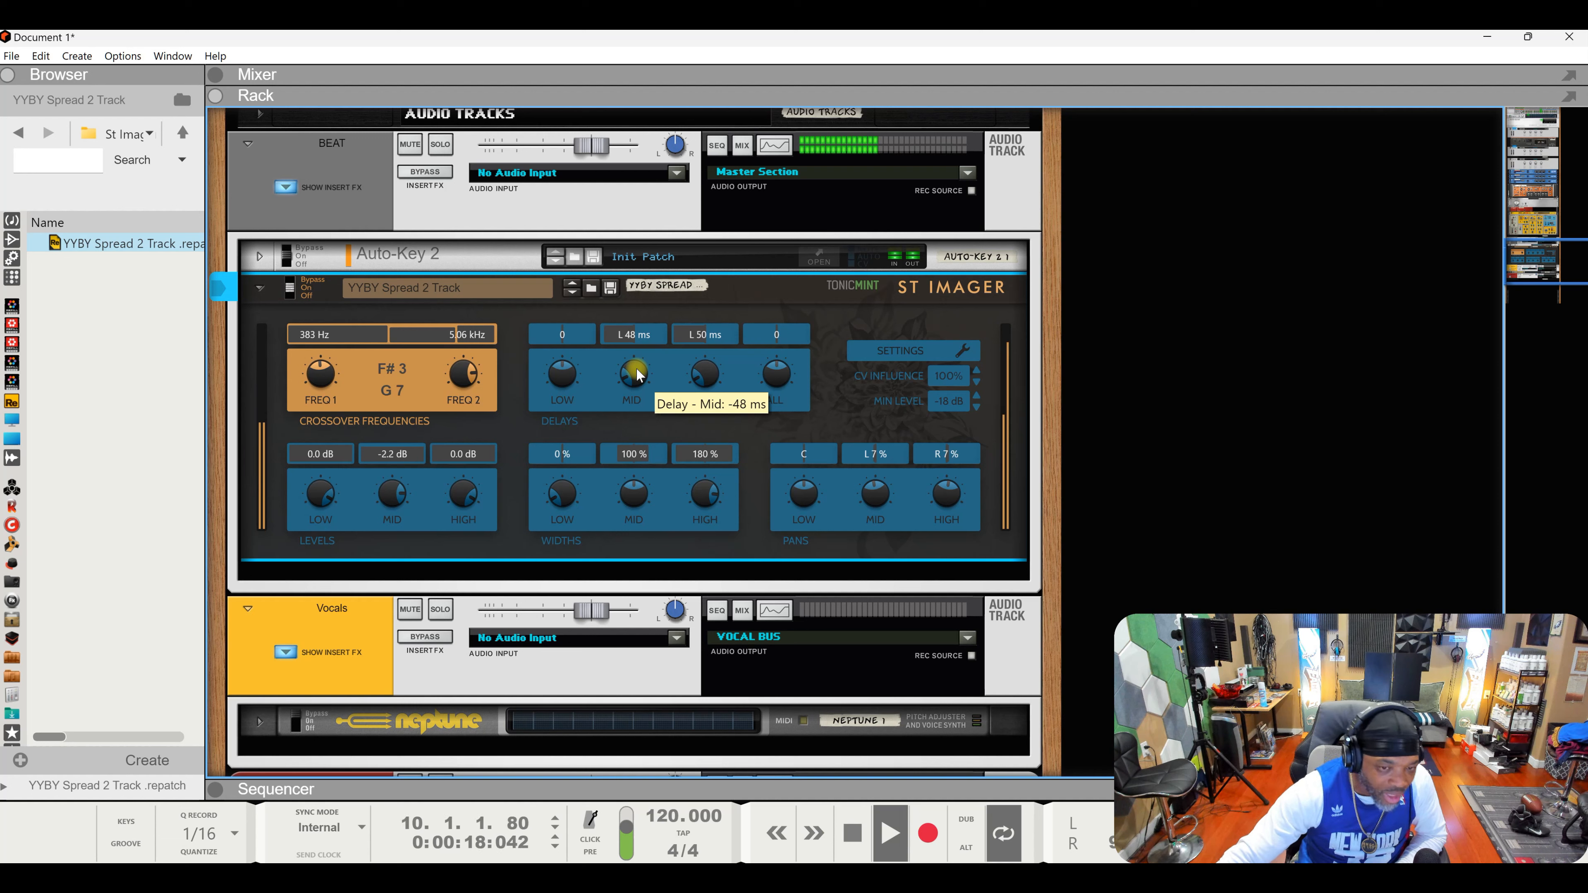
# Set the ST Imager's mid delay to L 2 ms and high delay to R 2 ms, and stop playback.
pyautogui.moveTo(637, 368); pyautogui.dragTo(622, 250)
pyautogui.moveTo(706, 370); pyautogui.dragTo(710, 244)
pyautogui.moveTo(776, 373)
pyautogui.mouseDown()
pyautogui.moveTo(774, 232)
pyautogui.moveTo(779, 374)
pyautogui.mouseUp()
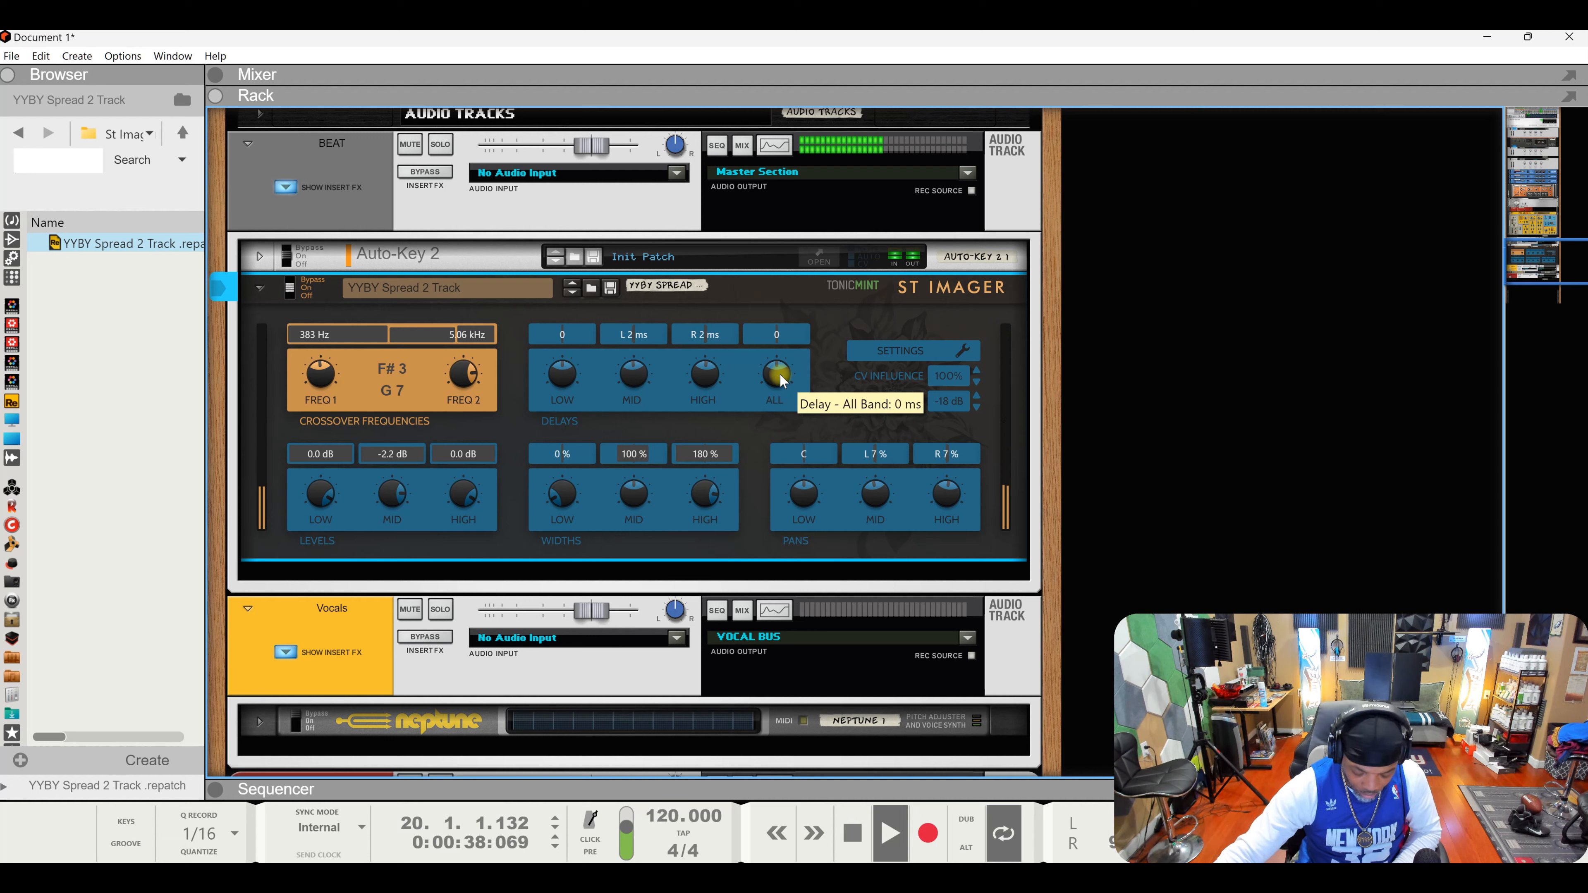
pyautogui.press('space')
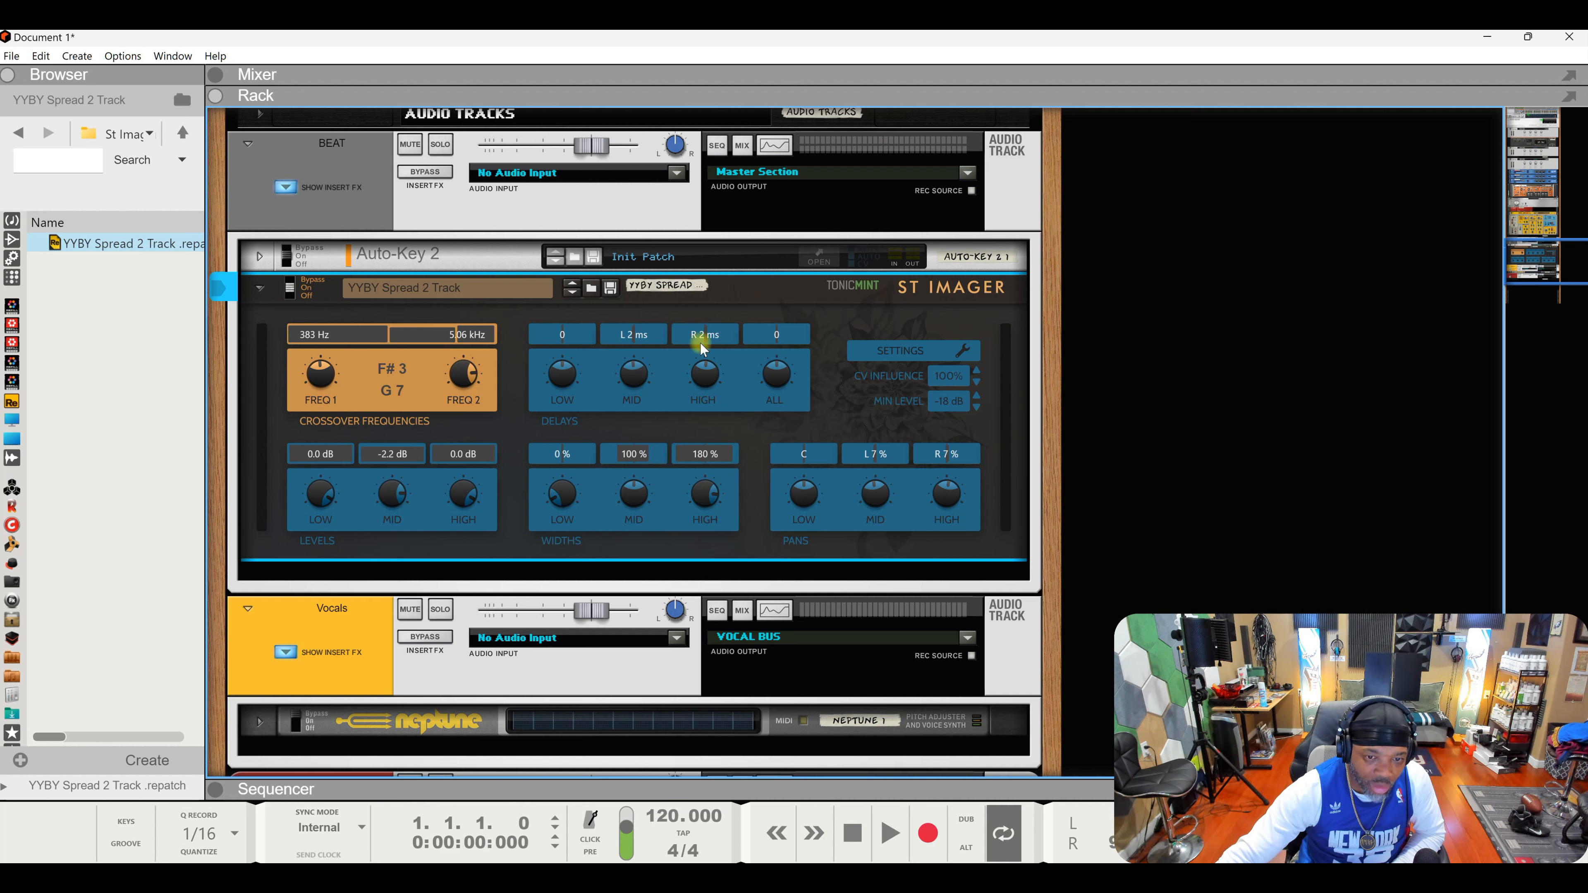
# Play the beat and set the ST Imager's mid and high widths to 0 %.
pyautogui.press('space')
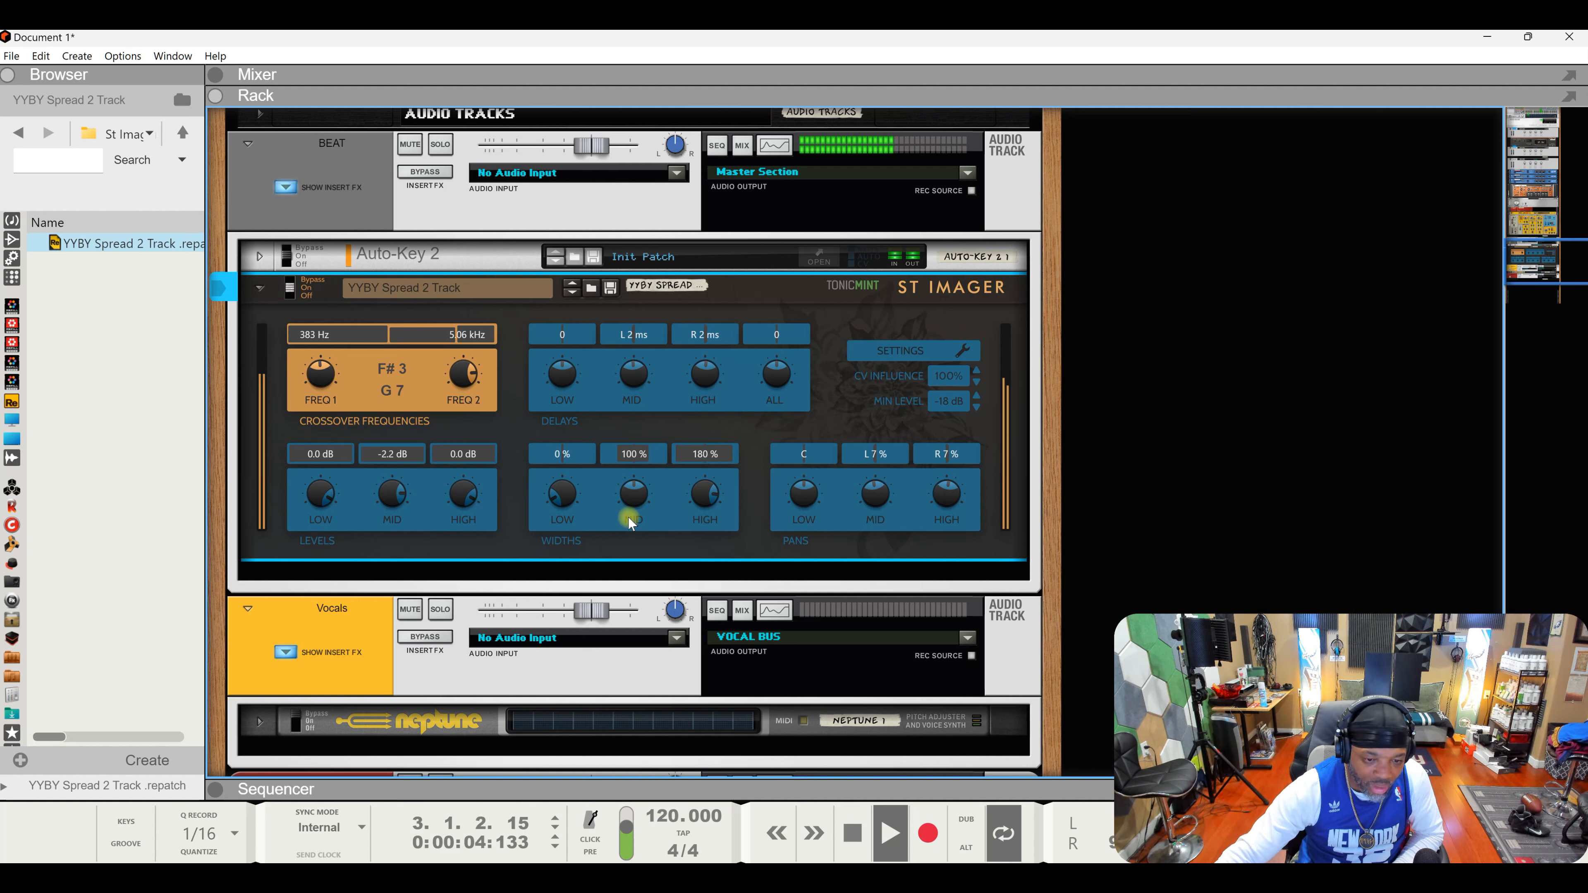
pyautogui.moveTo(634, 496); pyautogui.dragTo(648, 651)
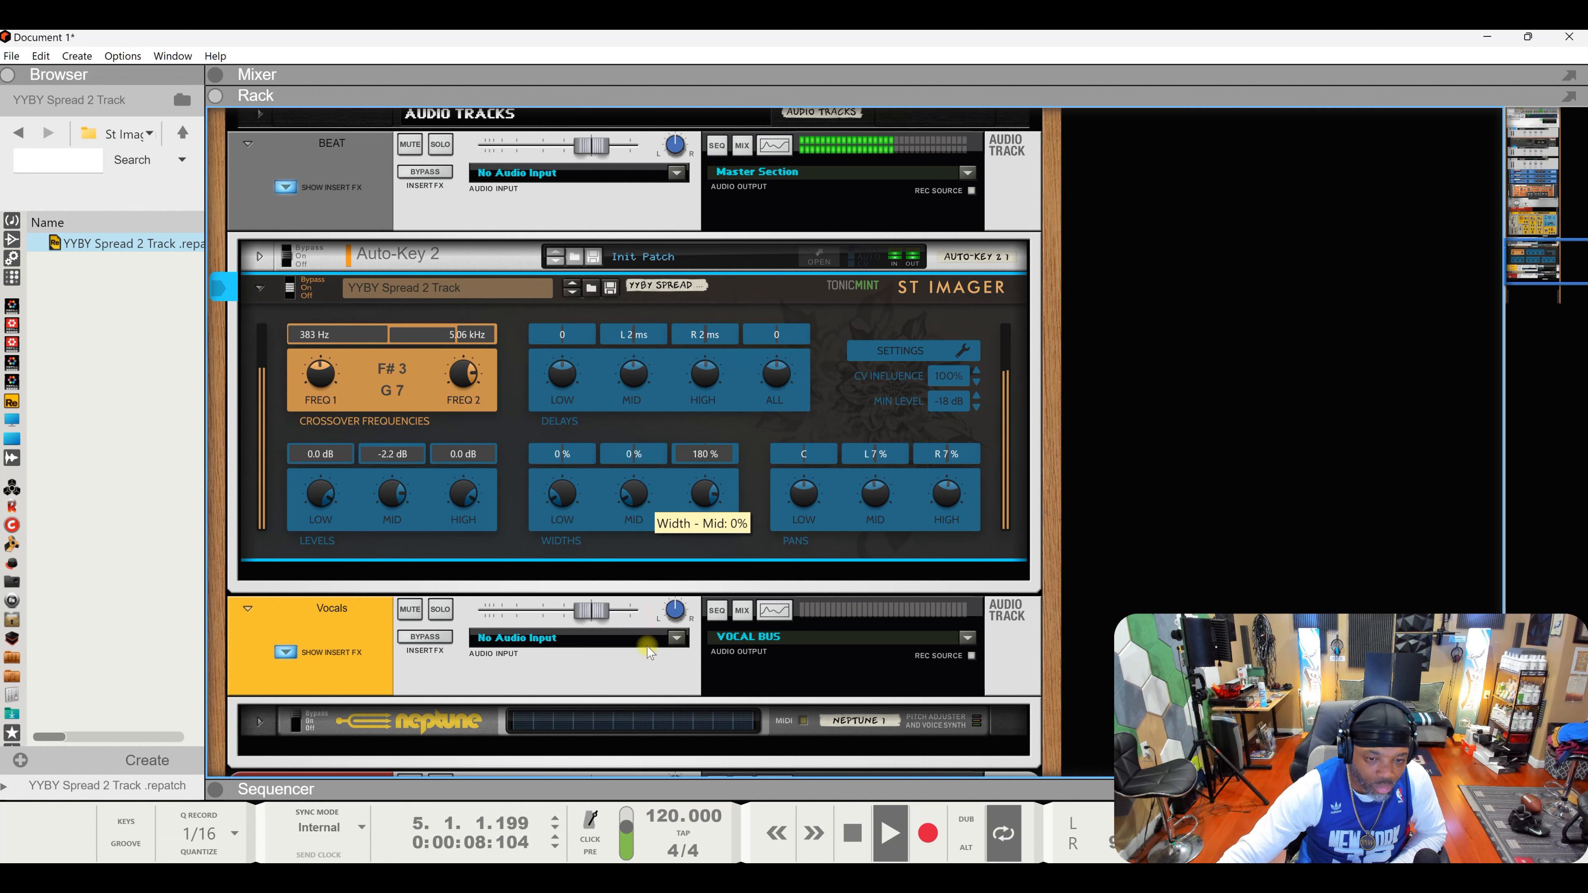
pyautogui.moveTo(705, 494); pyautogui.dragTo(717, 732)
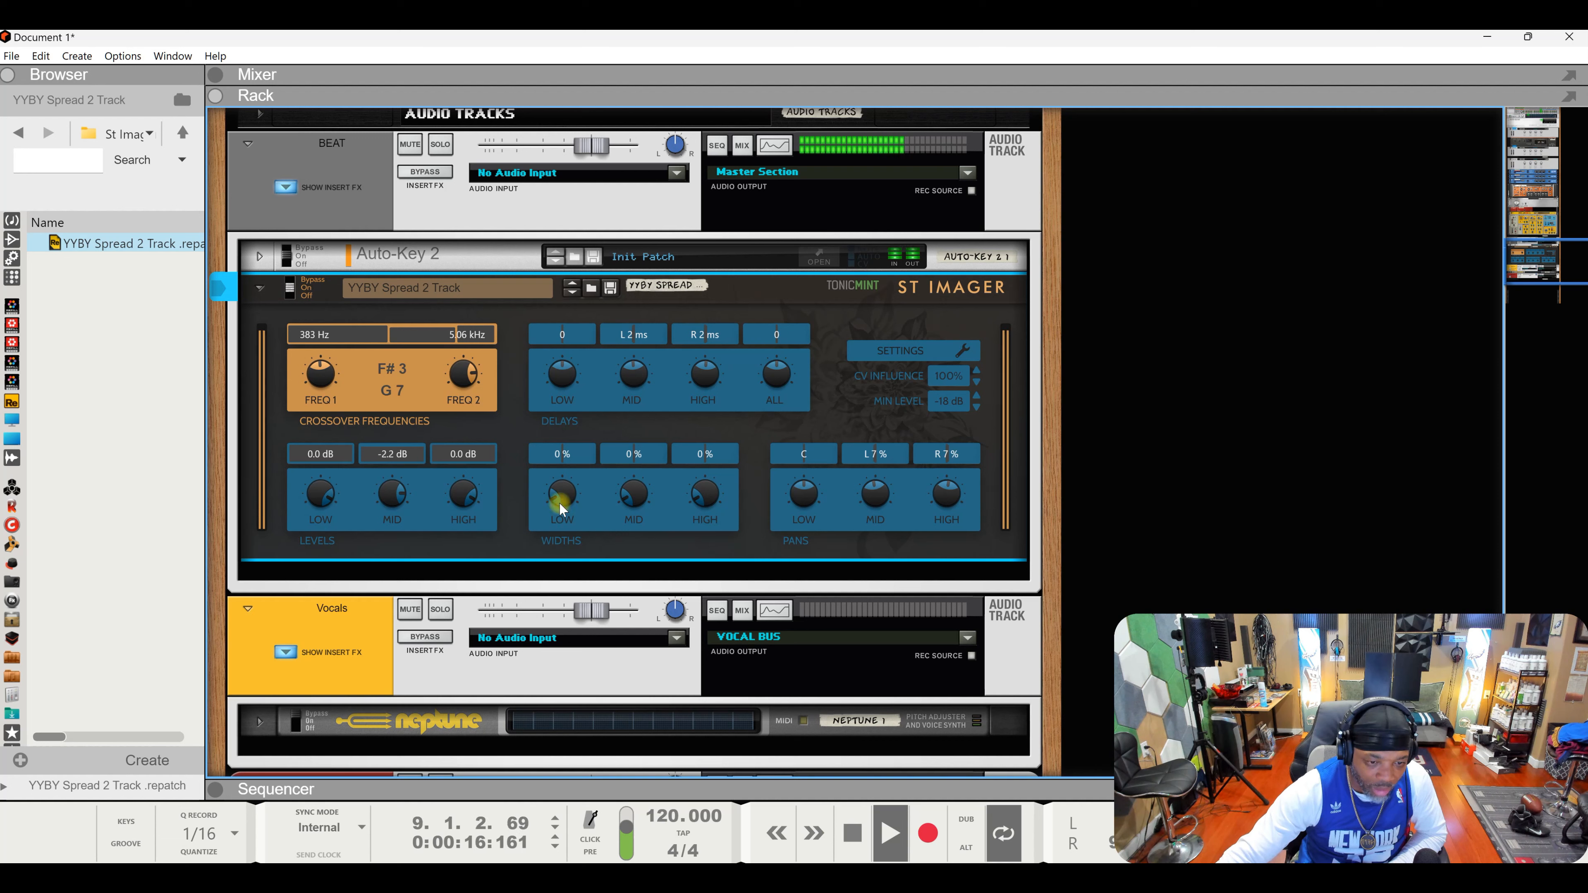
# Set the ST Imager's mid width to 141 % and high width to 127 %, and stop playback.
pyautogui.moveTo(630, 499); pyautogui.dragTo(619, 313)
pyautogui.moveTo(715, 493); pyautogui.dragTo(698, 323)
pyautogui.press('space')
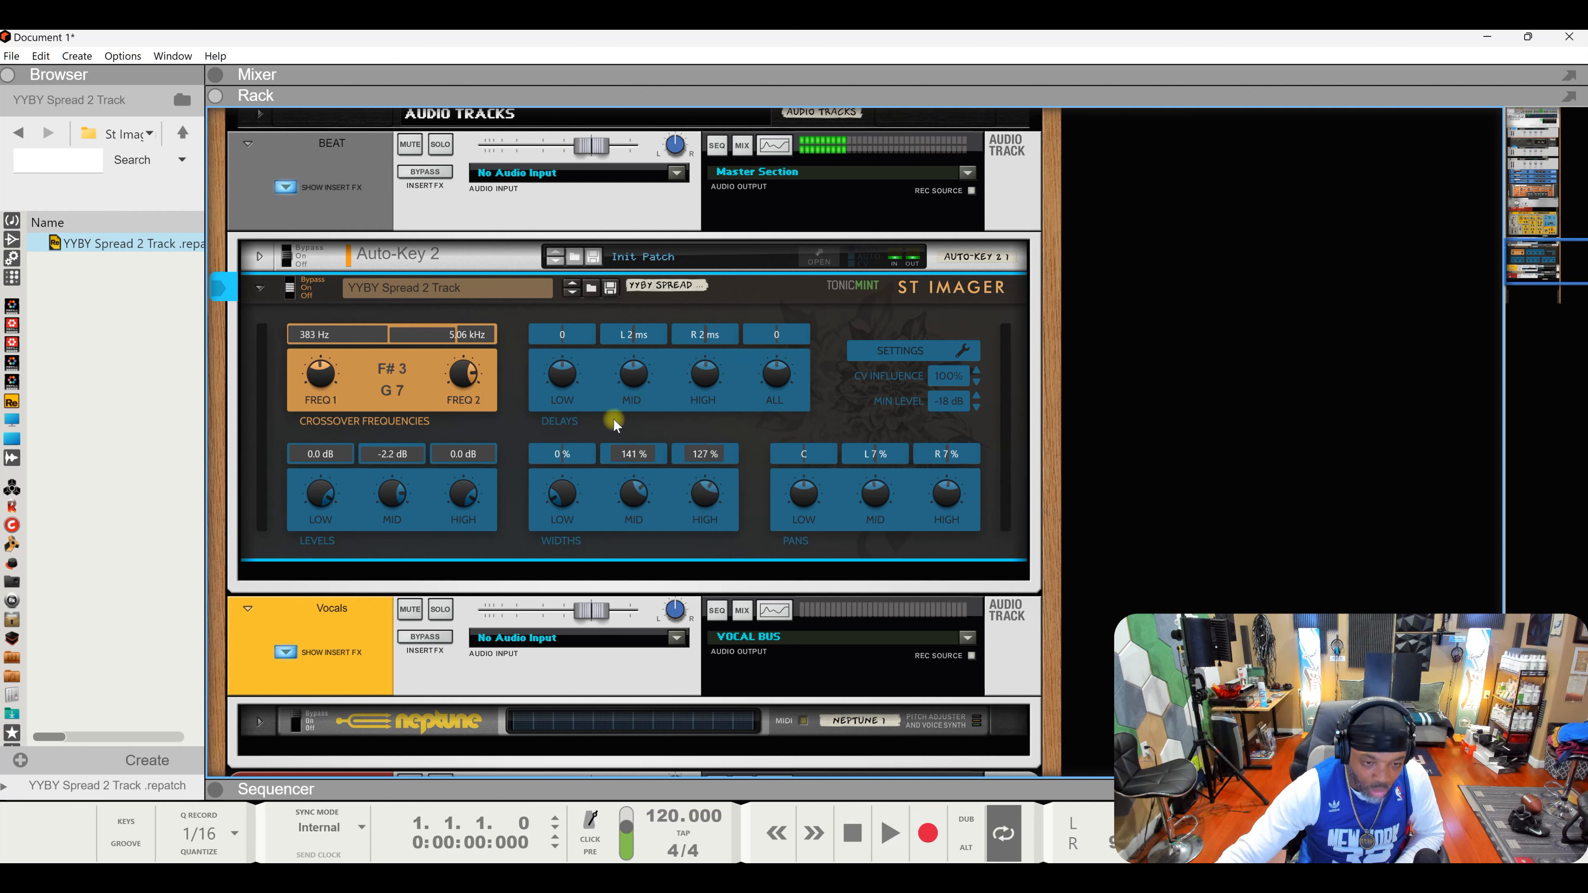
# Play the beat and pan the ST Imager's mid band to L 100 % and high band to R 100 %.
pyautogui.moveTo(624, 504)
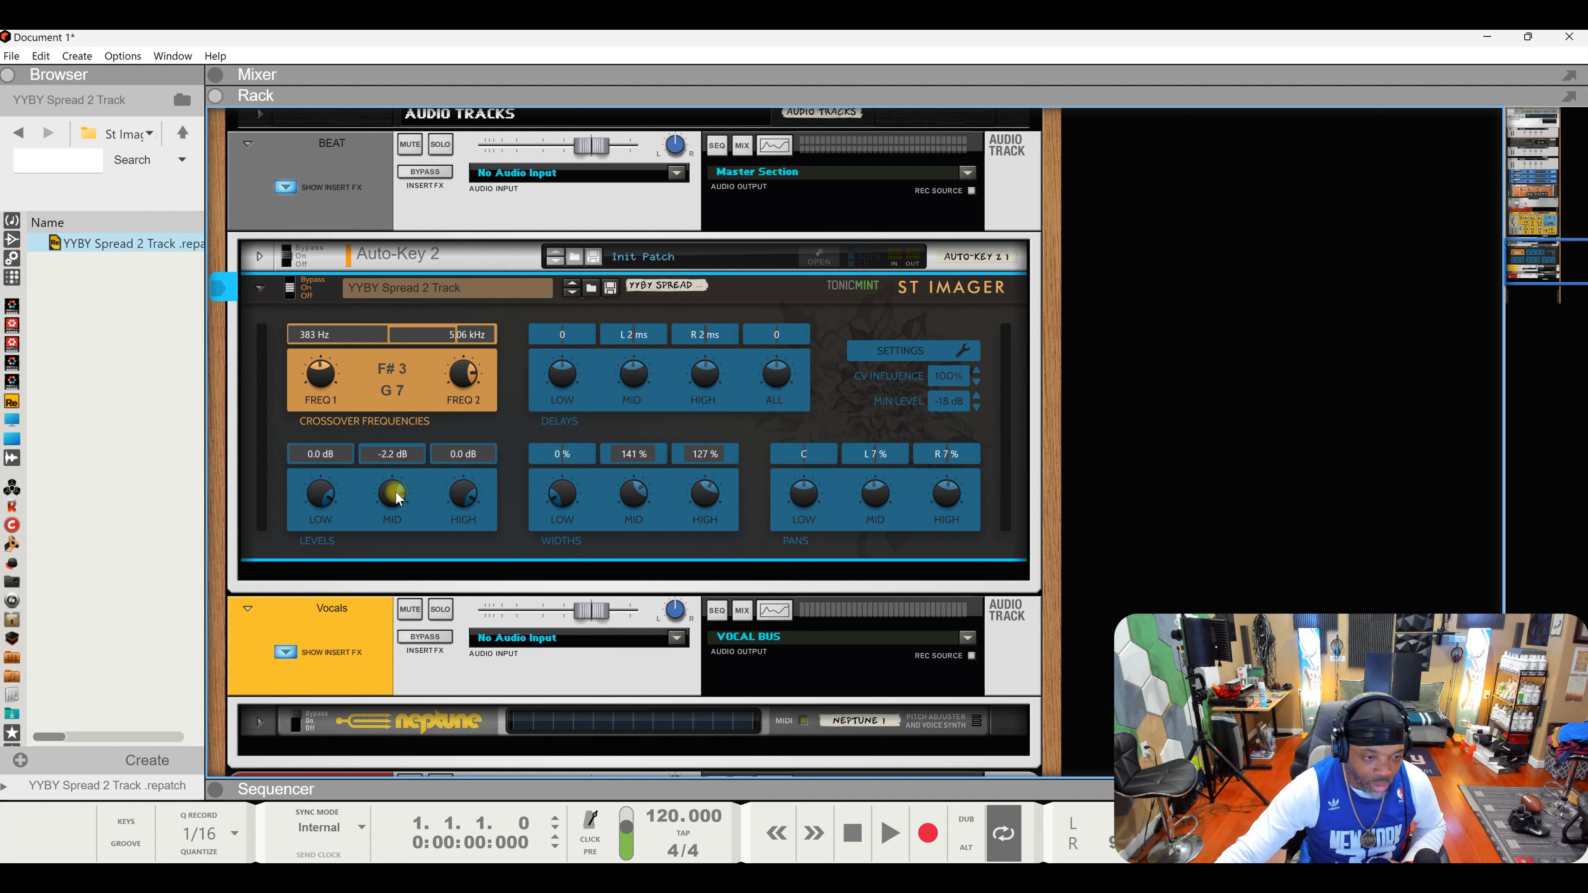
pyautogui.moveTo(395, 493)
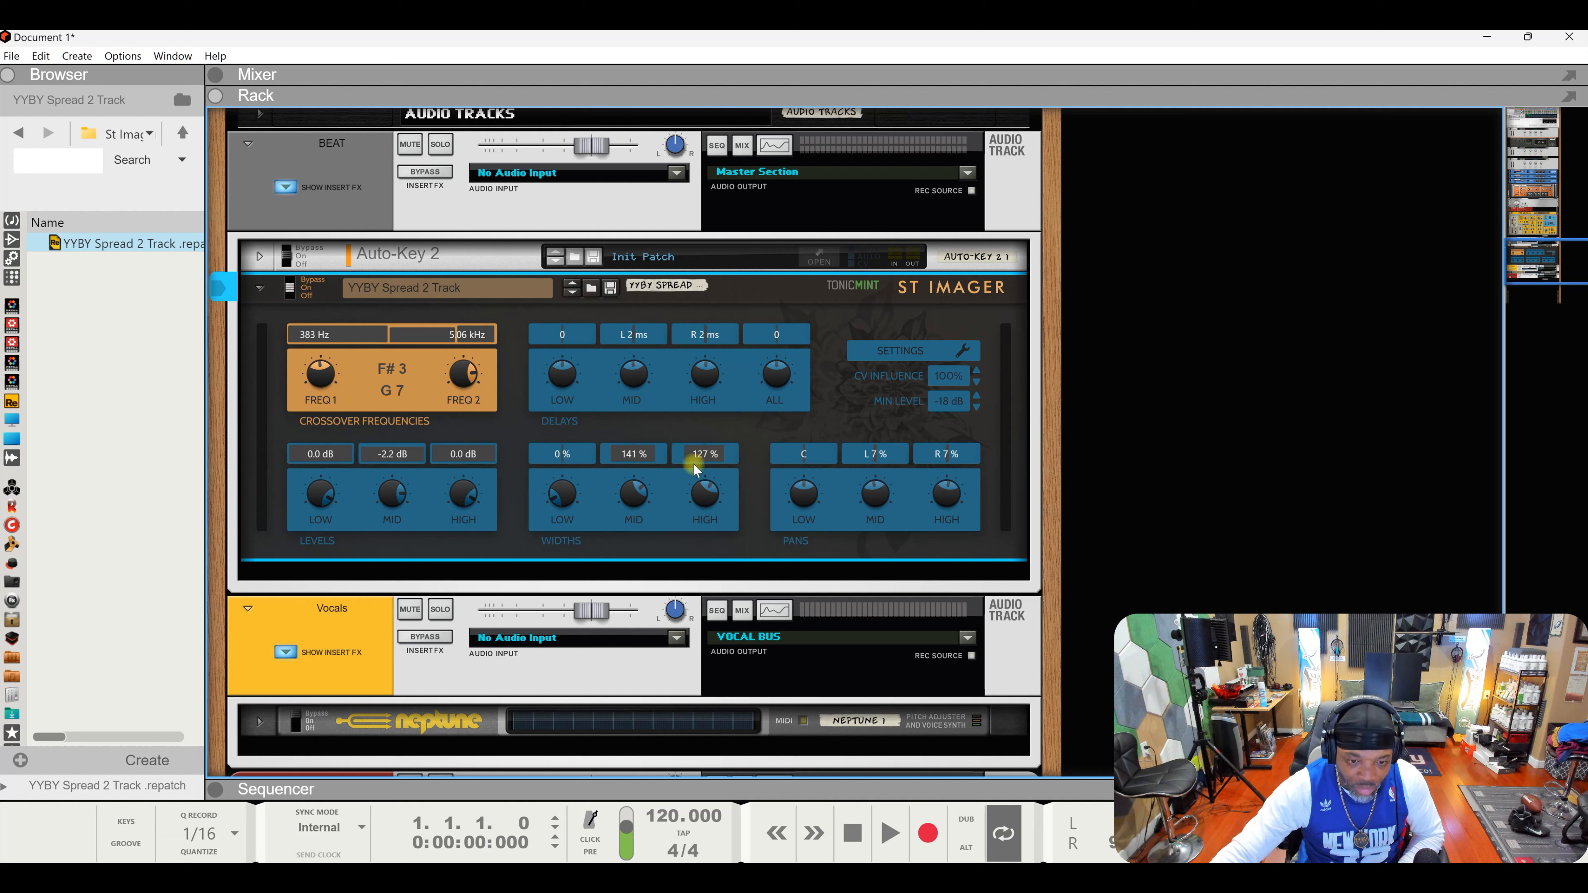
pyautogui.press('space')
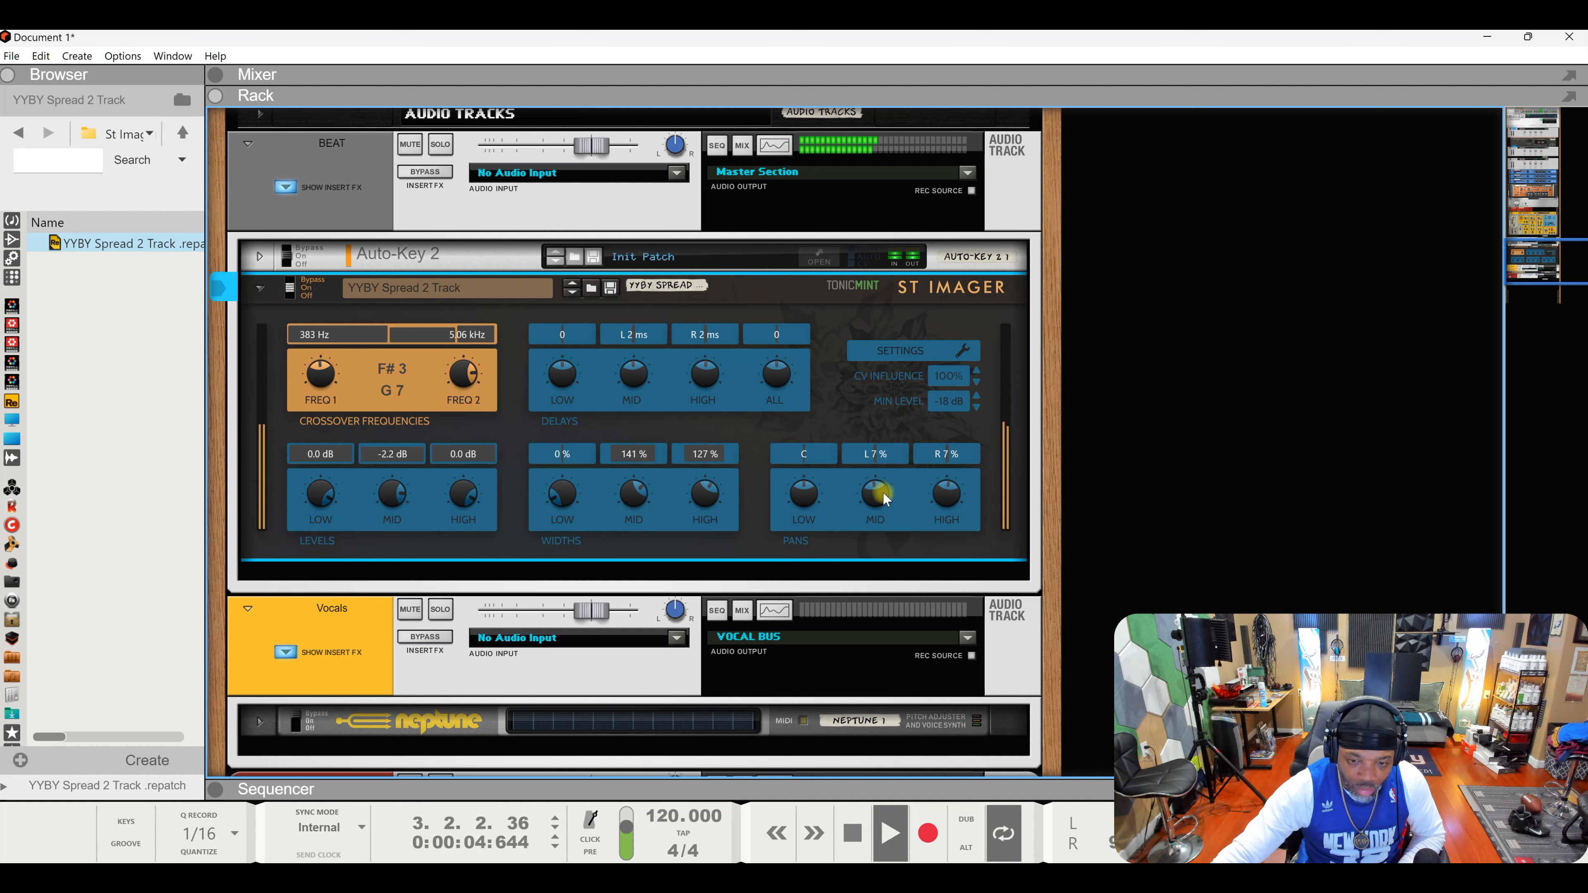
pyautogui.moveTo(883, 493)
pyautogui.moveTo(883, 493); pyautogui.dragTo(890, 649)
pyautogui.moveTo(947, 494); pyautogui.dragTo(949, 327)
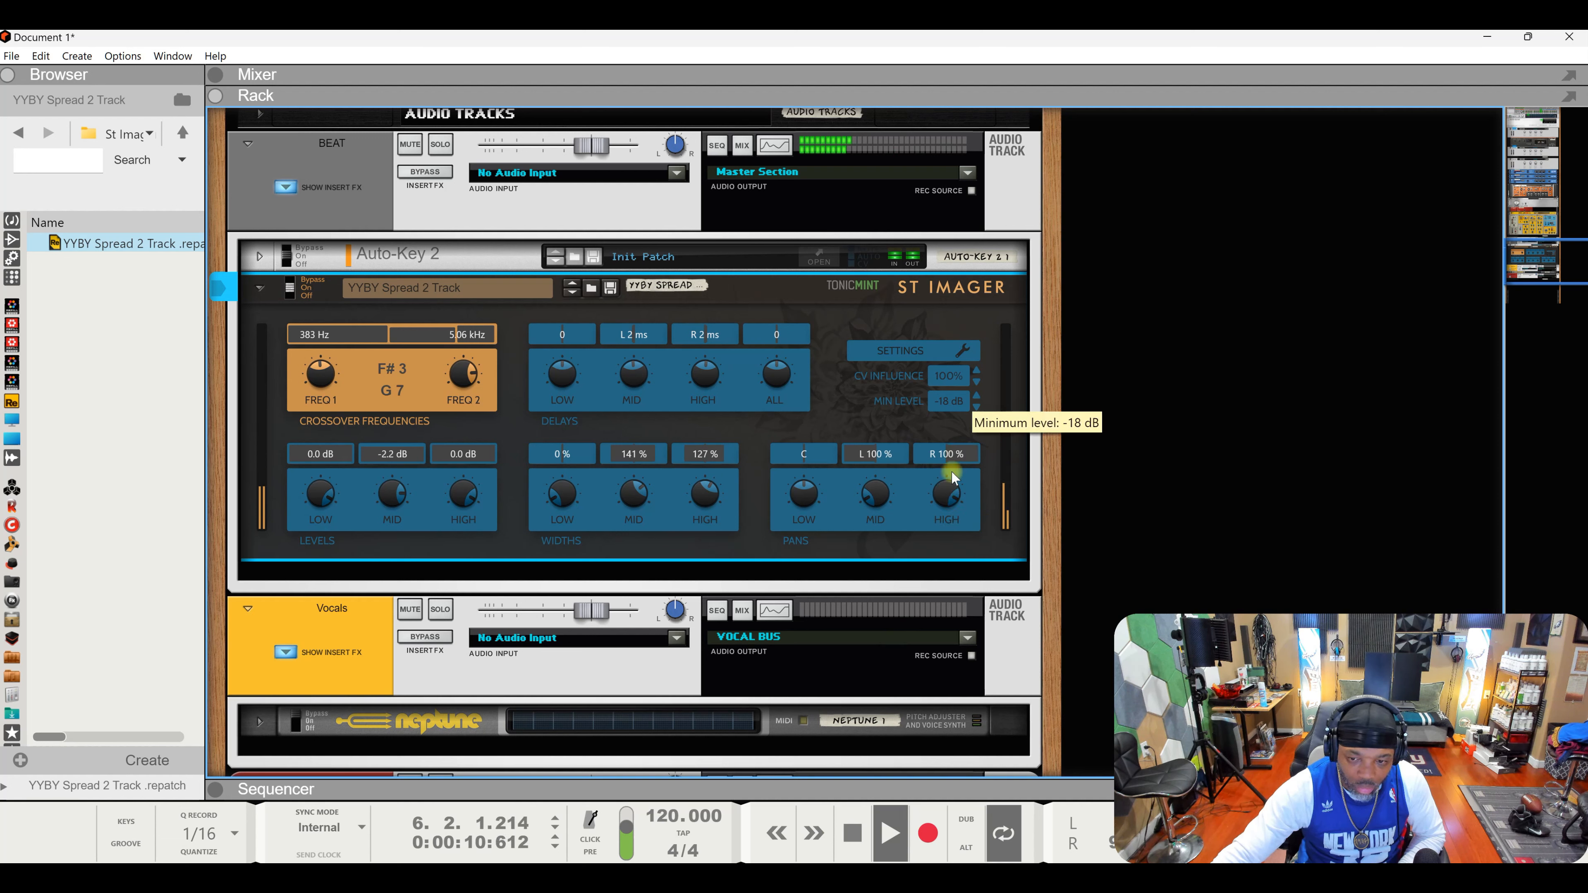
# Try swapping the sides of the mid and high pans, ending with mid at L 100 % and high at R 100 %.
pyautogui.moveTo(948, 567); pyautogui.dragTo(935, 841)
pyautogui.click(875, 496)
pyautogui.moveTo(874, 497); pyautogui.dragTo(857, 163)
pyautogui.moveTo(956, 469); pyautogui.dragTo(952, 275)
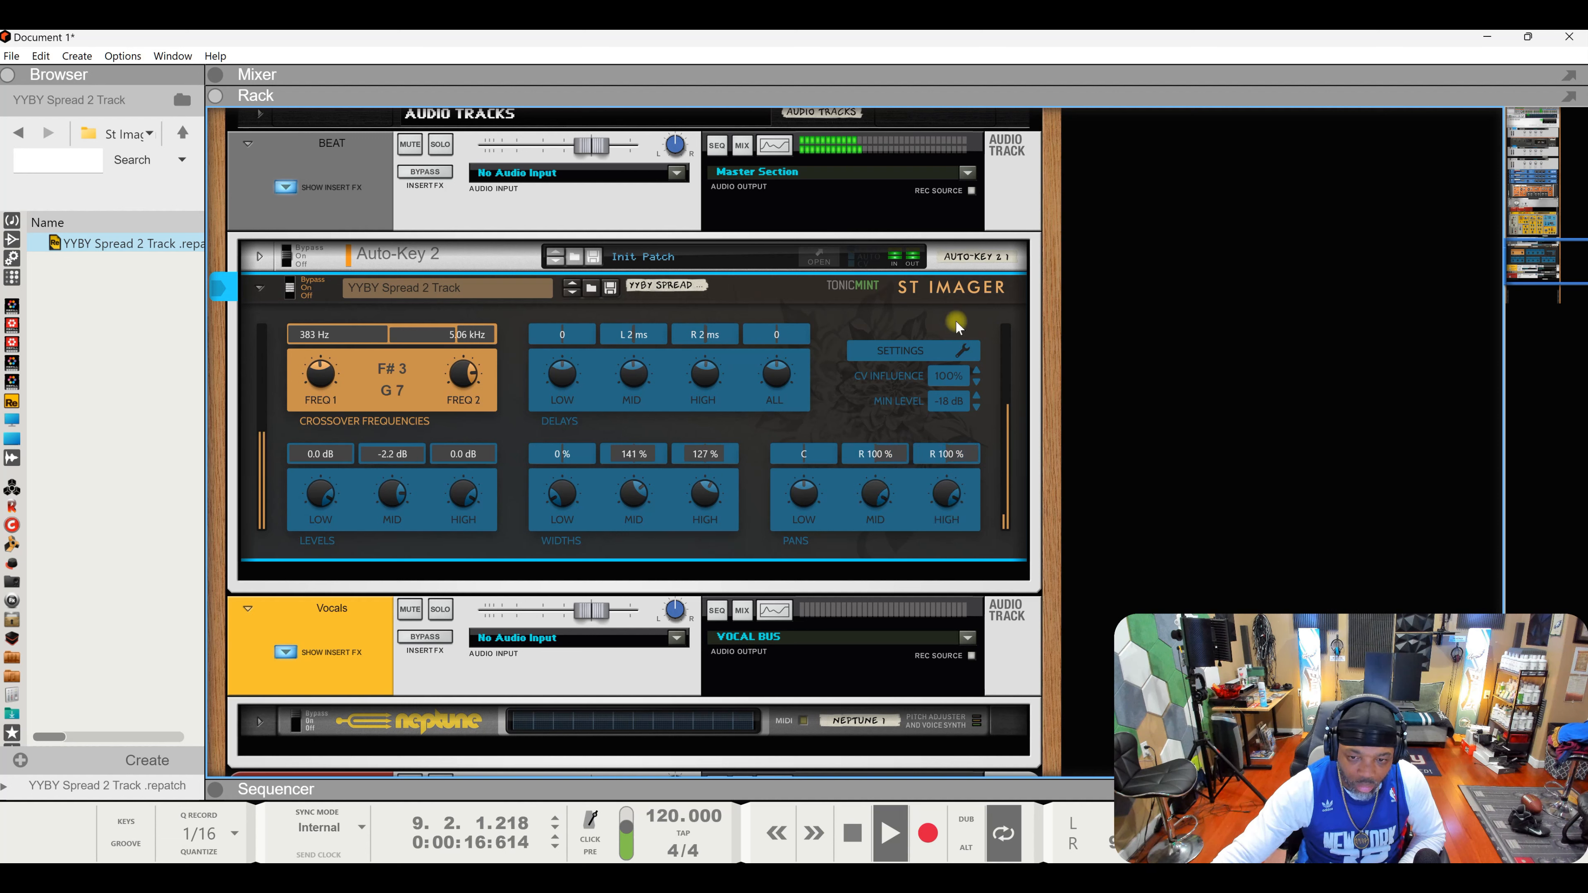
pyautogui.moveTo(872, 493); pyautogui.dragTo(860, 835)
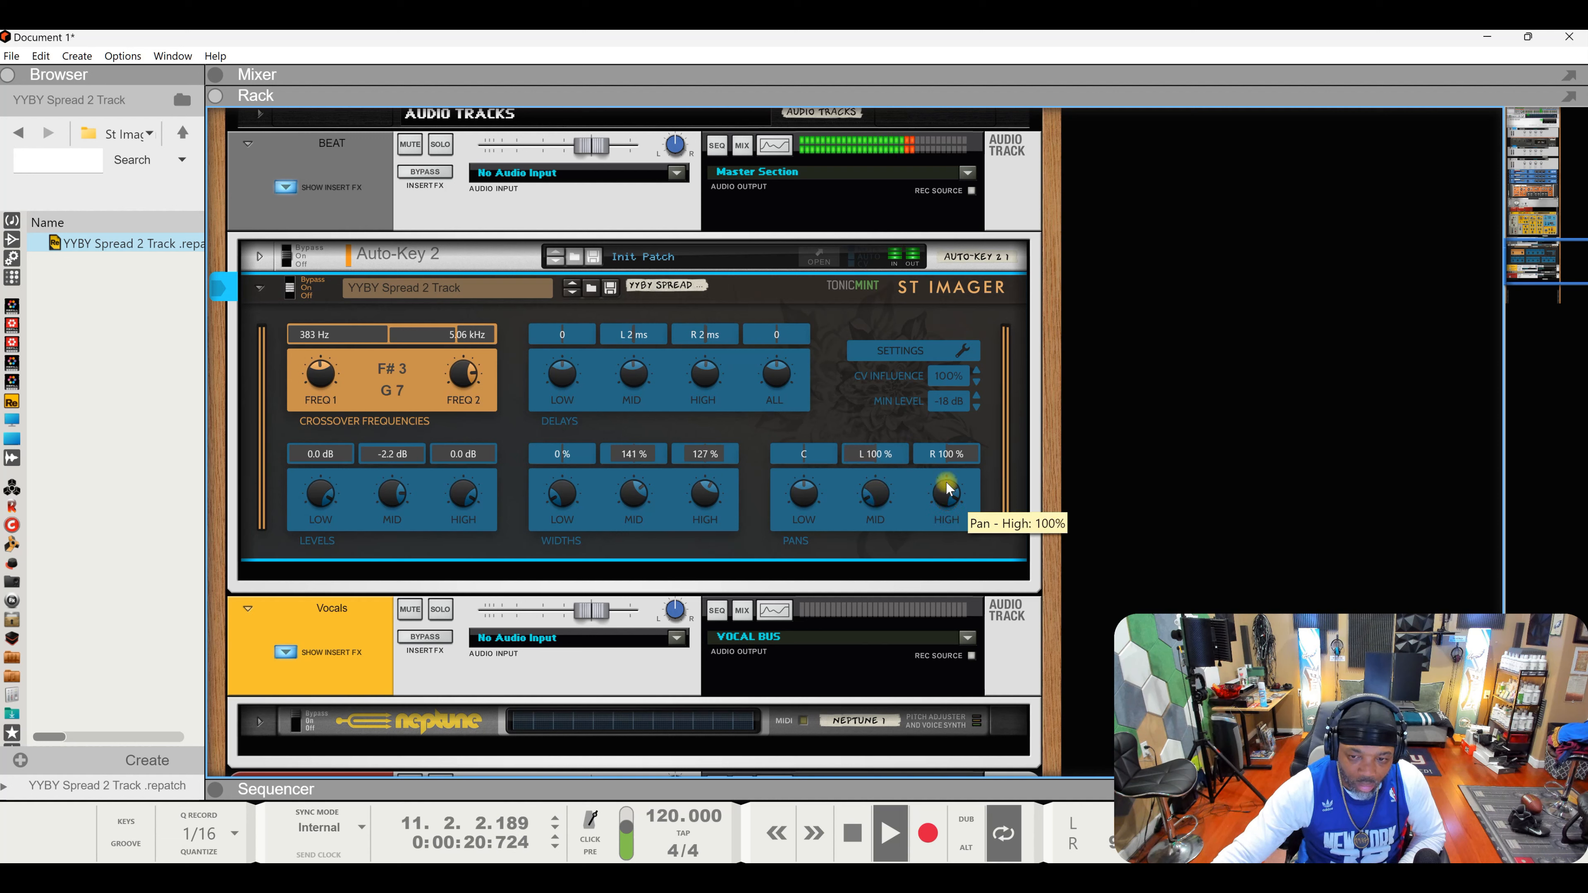
# Set the ST Imager's mid pan to L 7 % and high pan to R 7 %.
pyautogui.moveTo(947, 494); pyautogui.dragTo(949, 617)
pyautogui.moveTo(878, 503); pyautogui.dragTo(893, 377)
pyautogui.moveTo(949, 498); pyautogui.dragTo(949, 502)
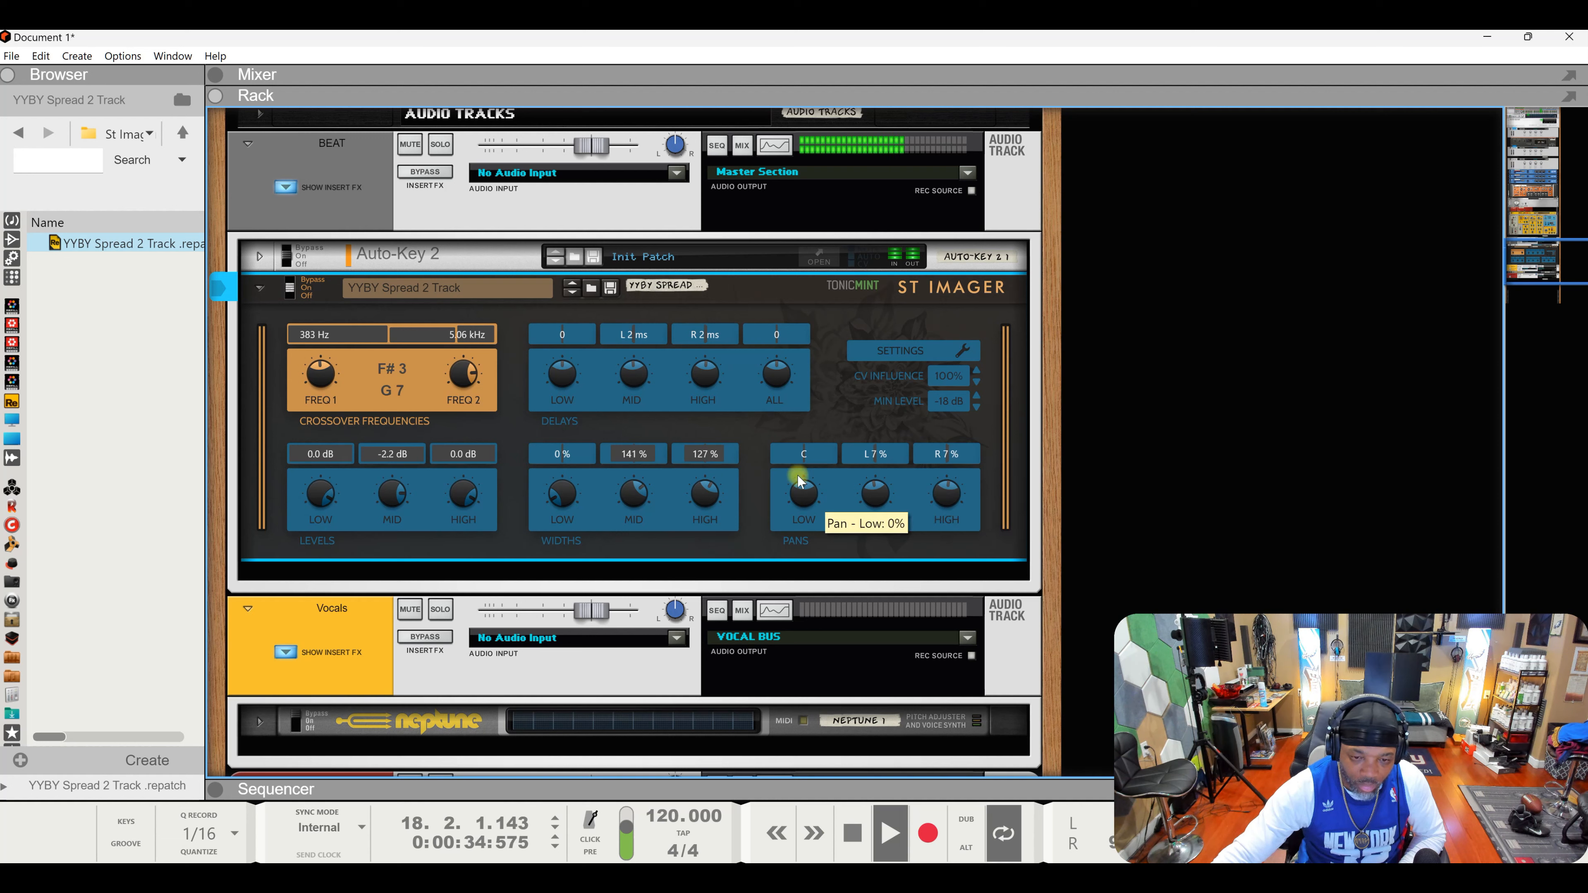
# Bypass the ST Imager, reload the YYBY Spread 2 Track patch onto it, and switch it on again.
pyautogui.click(290, 281)
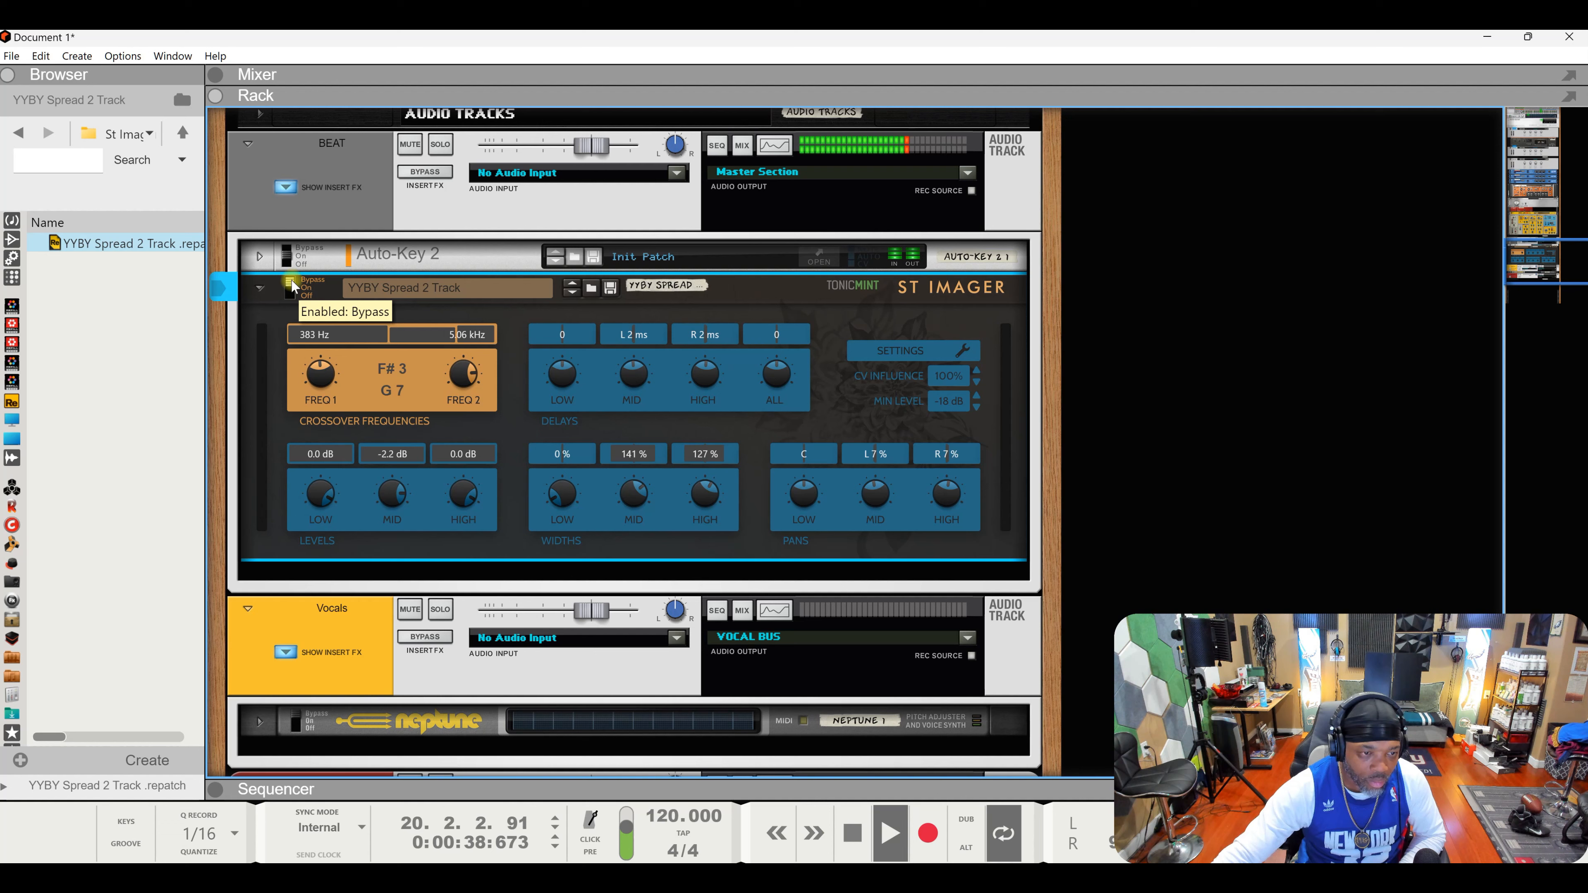
pyautogui.doubleClick(118, 245)
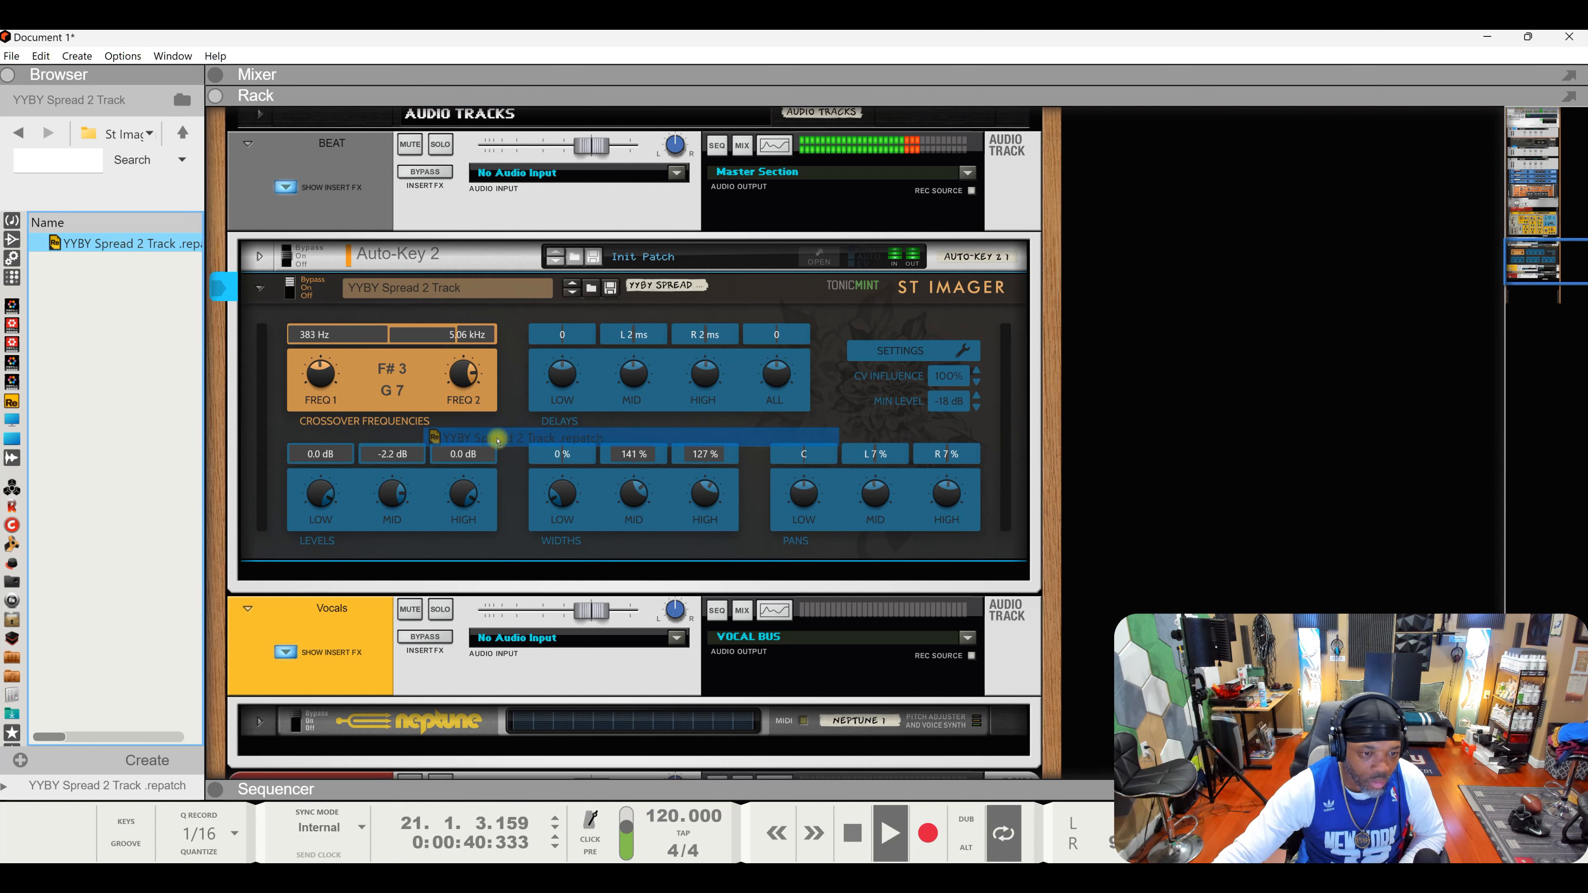
pyautogui.click(290, 287)
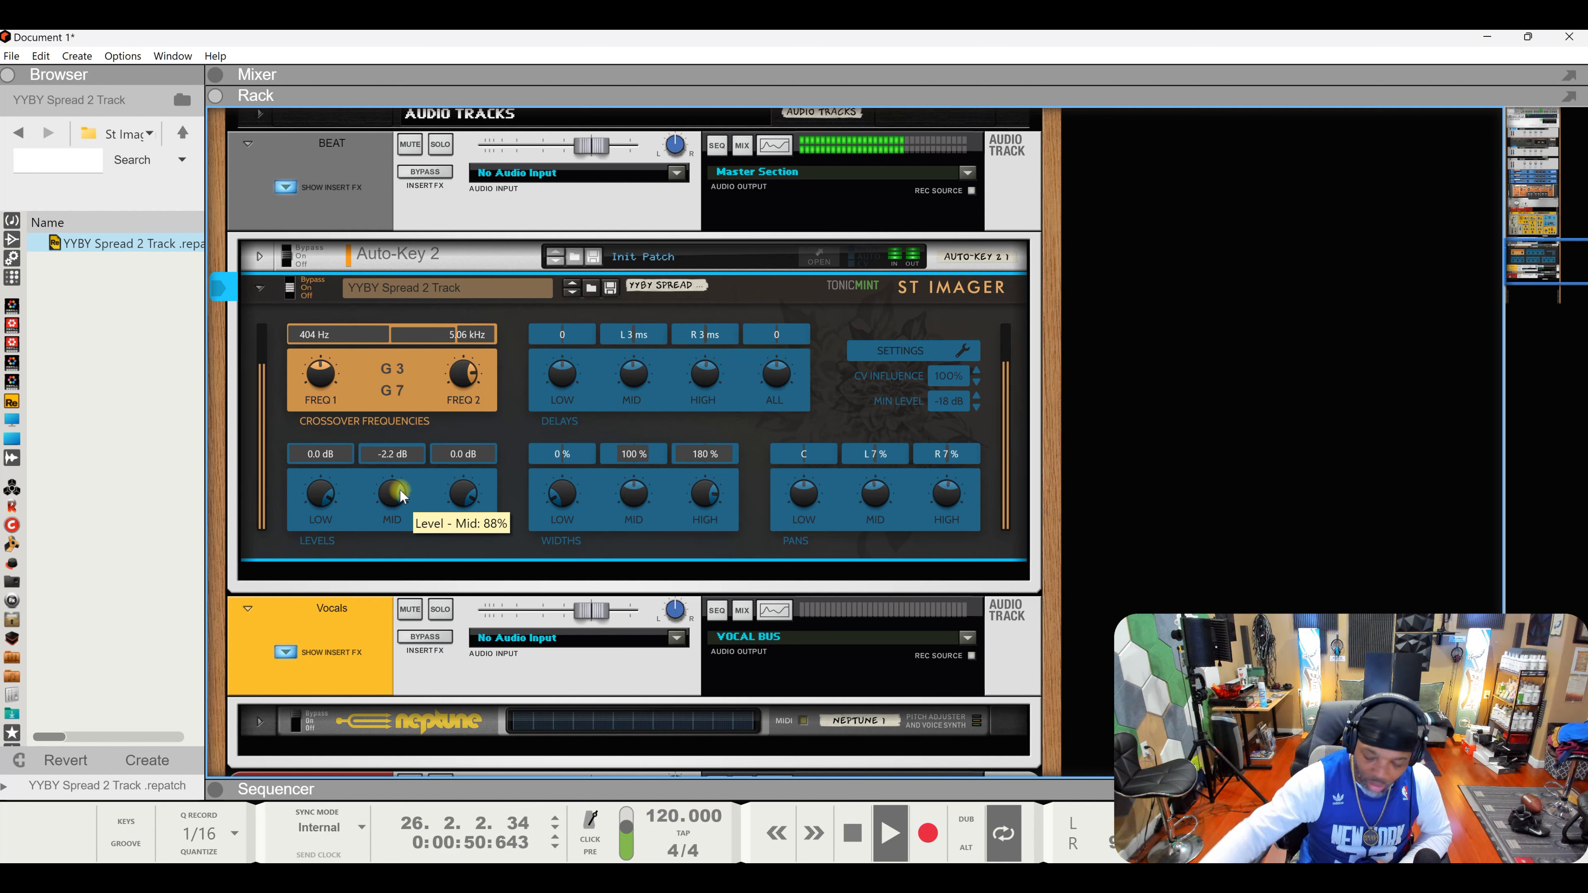
# Compare the beat with the ST Imager on and bypassed, restarting playback once and leaving the device bypassed.
pyautogui.click(290, 283)
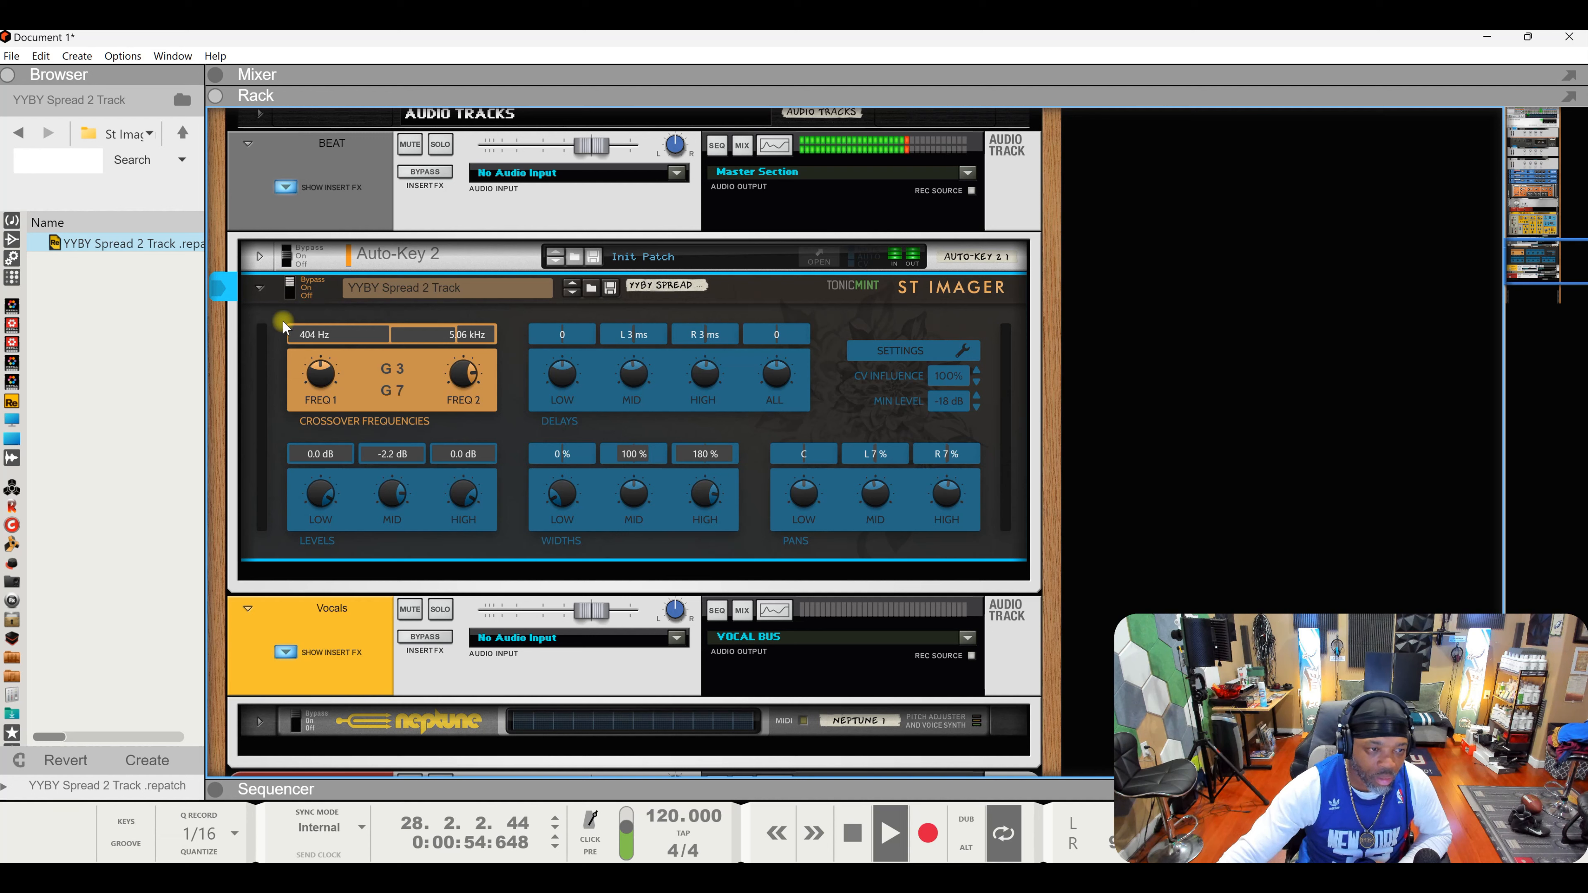
pyautogui.click(289, 287)
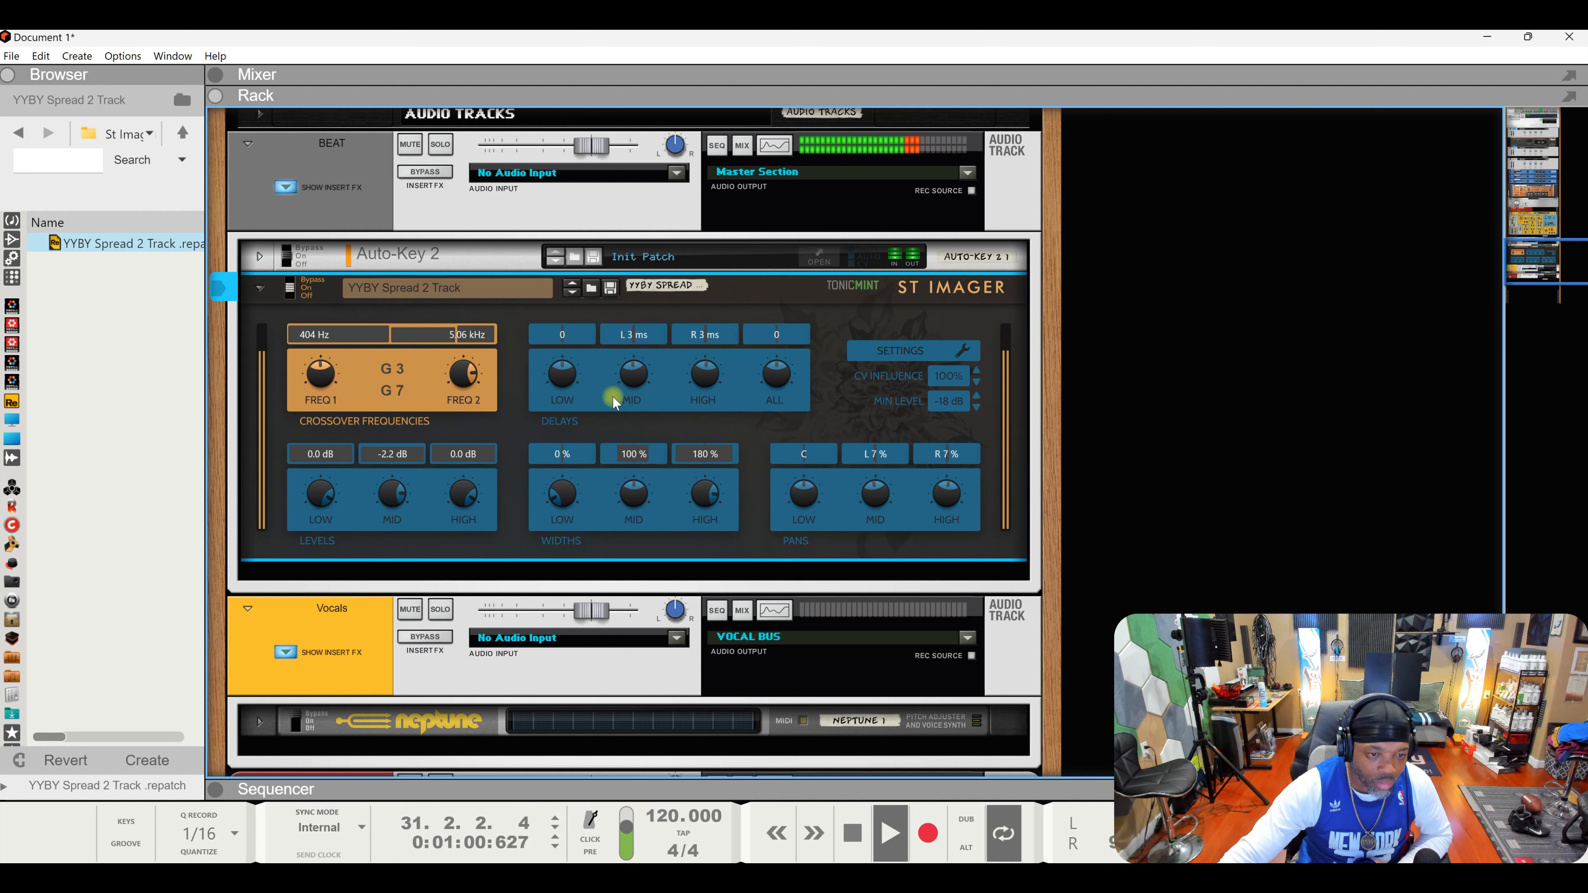
pyautogui.click(290, 285)
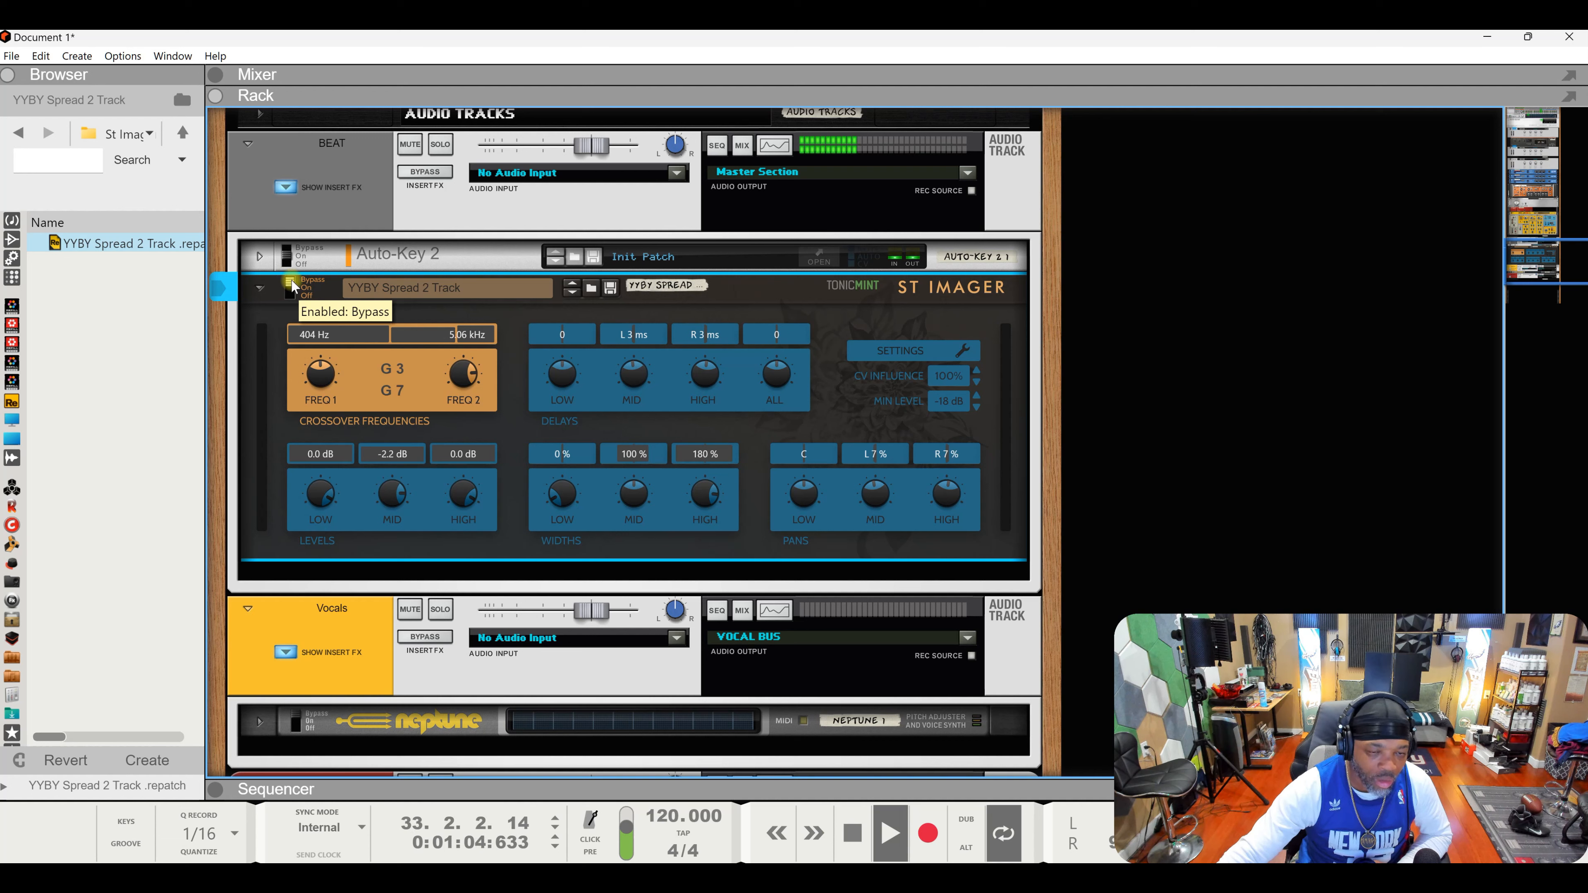
pyautogui.press('space')
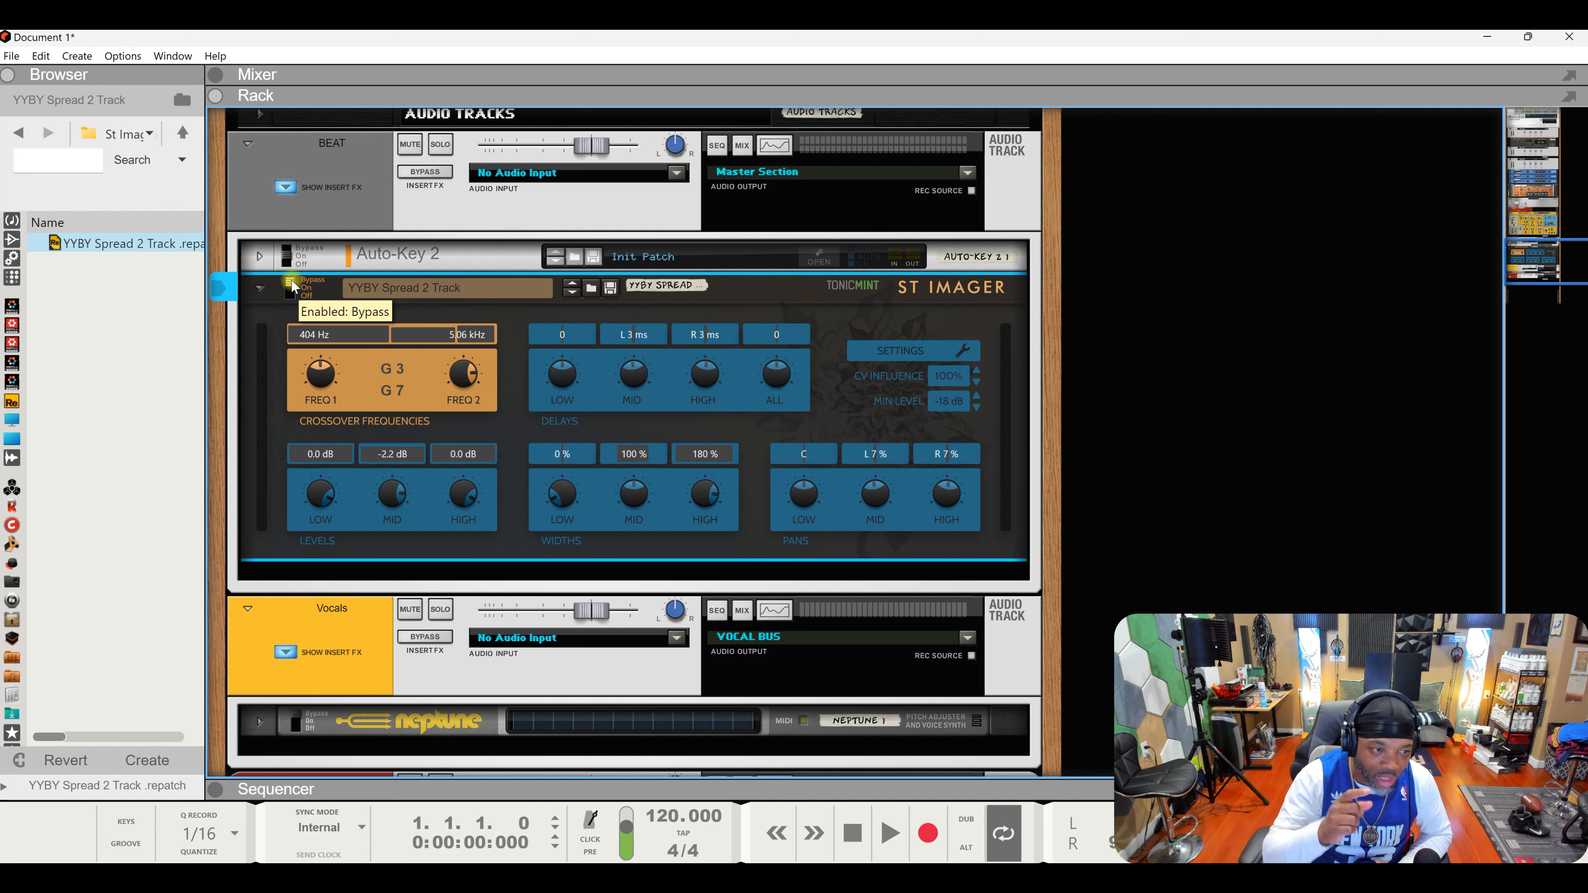
pyautogui.press('space')
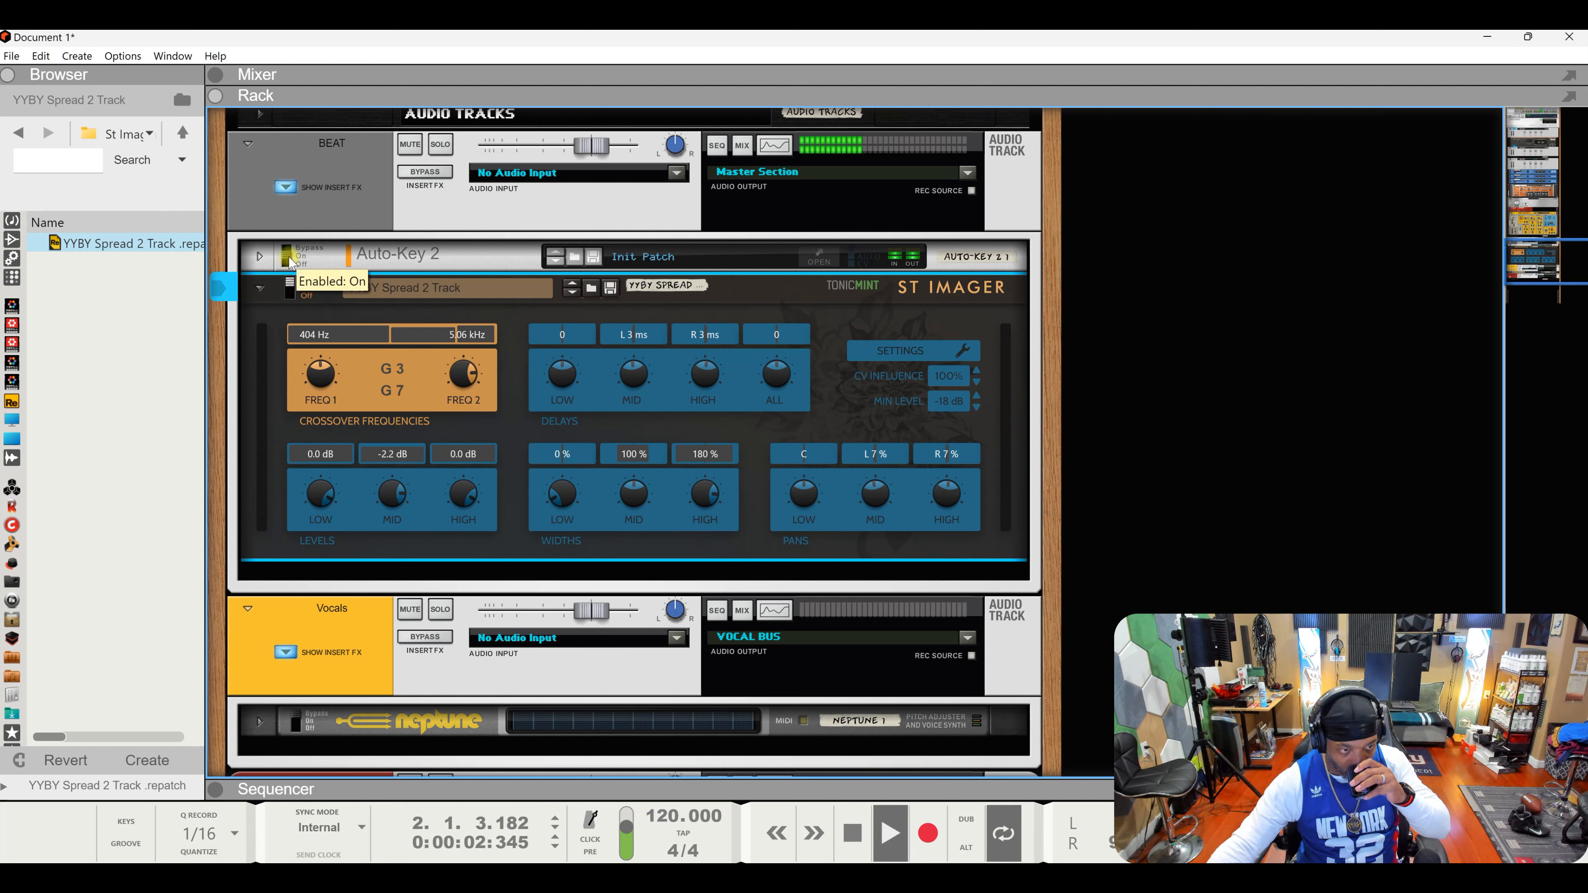
pyautogui.click(292, 289)
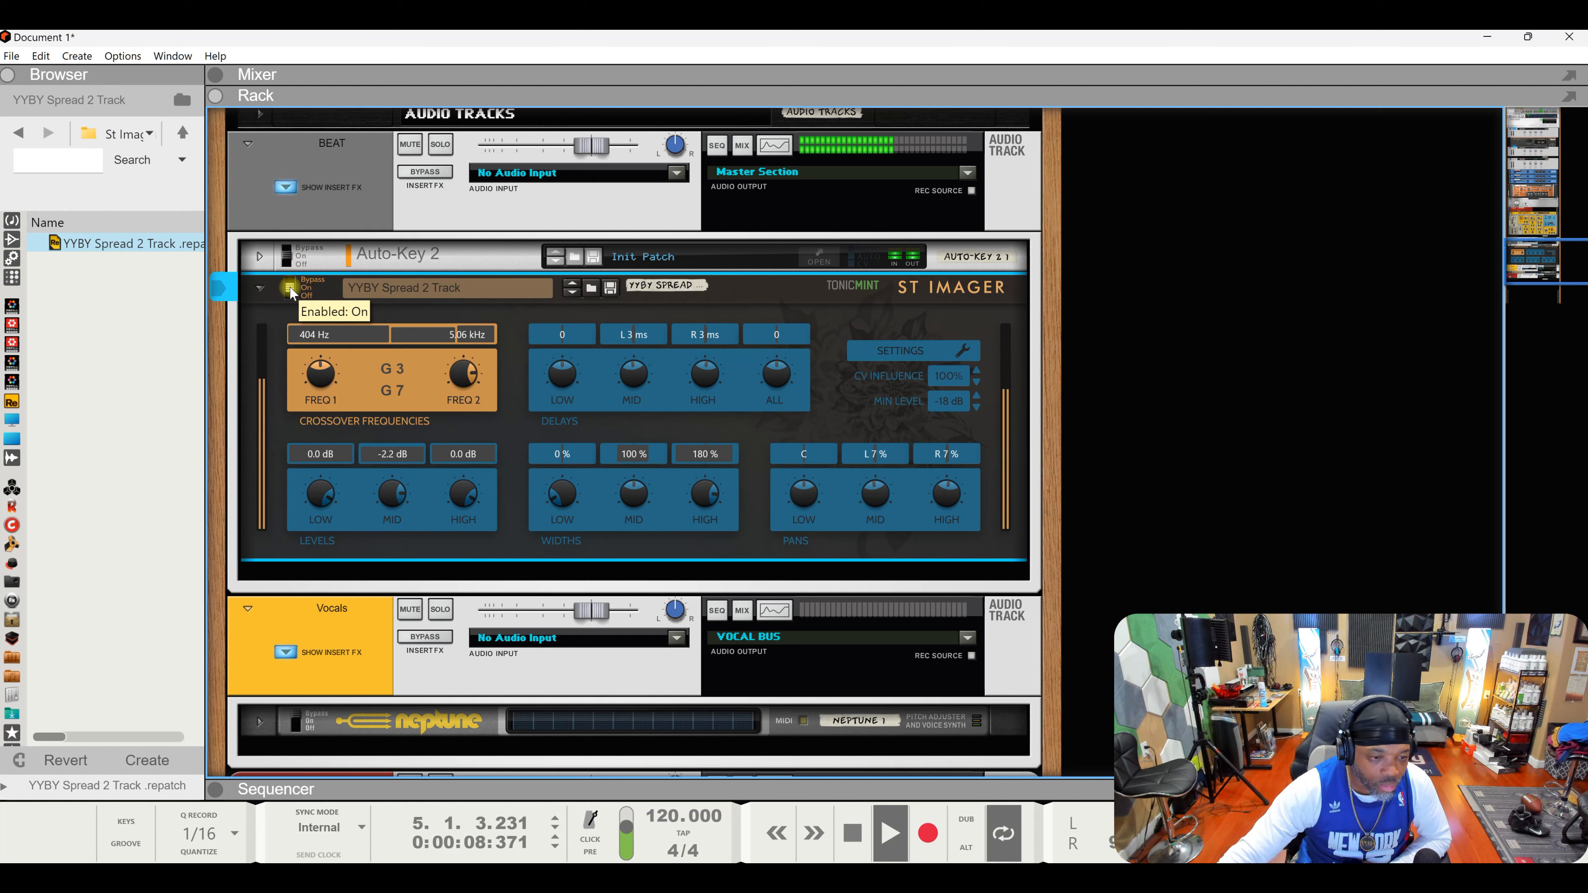
pyautogui.click(291, 290)
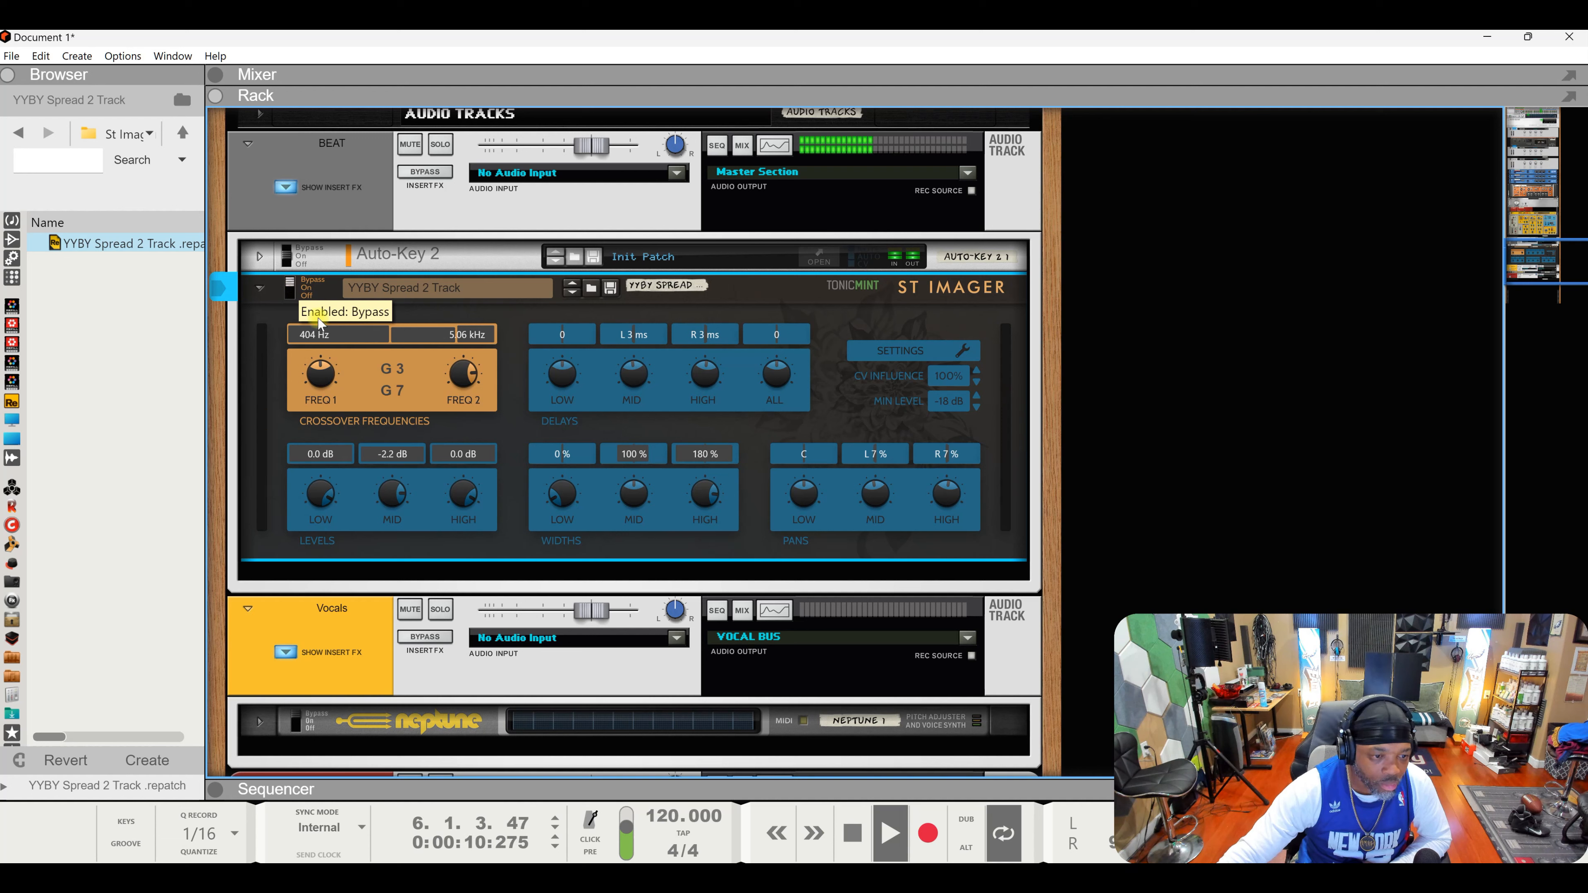
# Set the ST Imager's mid level to -10.4 dB, mid width to 52 % and high width to 84 %.
pyautogui.moveTo(388, 490); pyautogui.dragTo(539, 541)
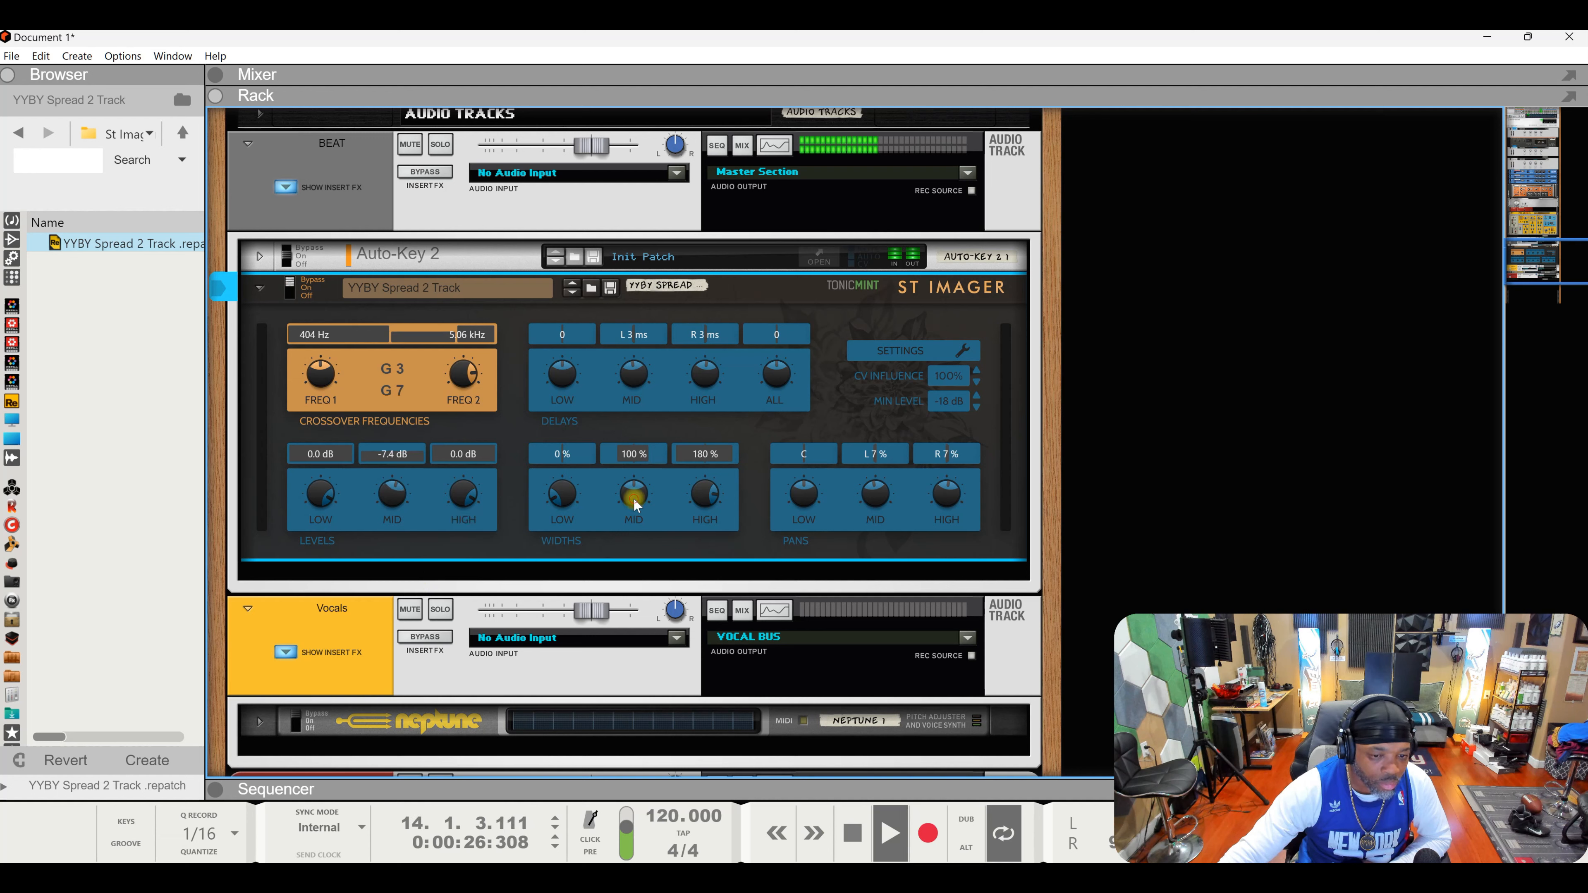
pyautogui.moveTo(634, 499); pyautogui.dragTo(632, 567)
pyautogui.moveTo(705, 477); pyautogui.dragTo(703, 594)
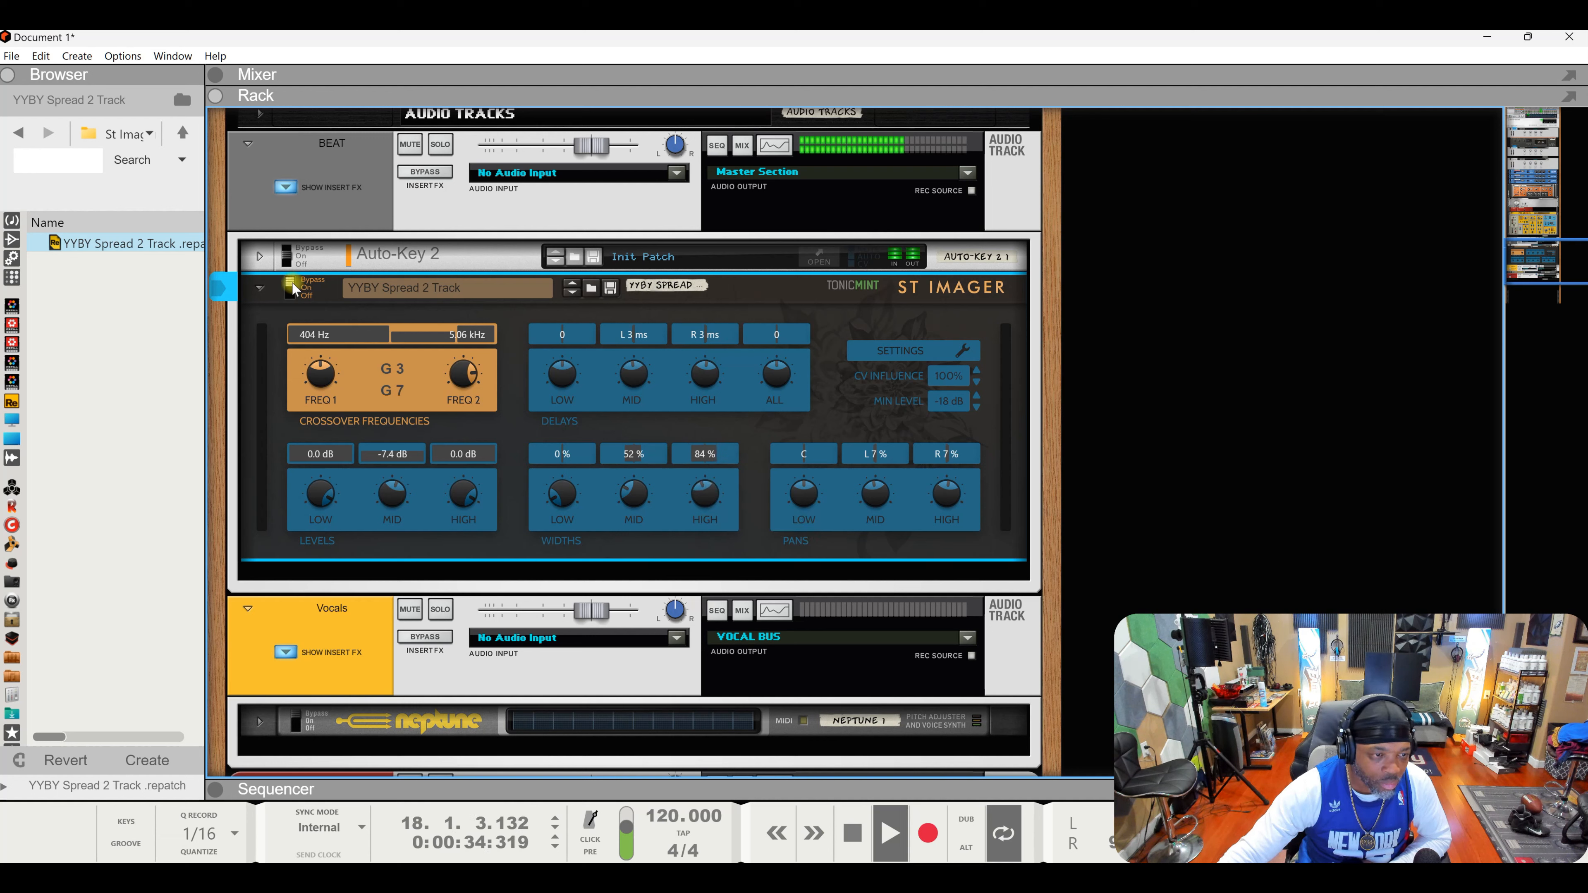
pyautogui.moveTo(399, 494); pyautogui.dragTo(410, 538)
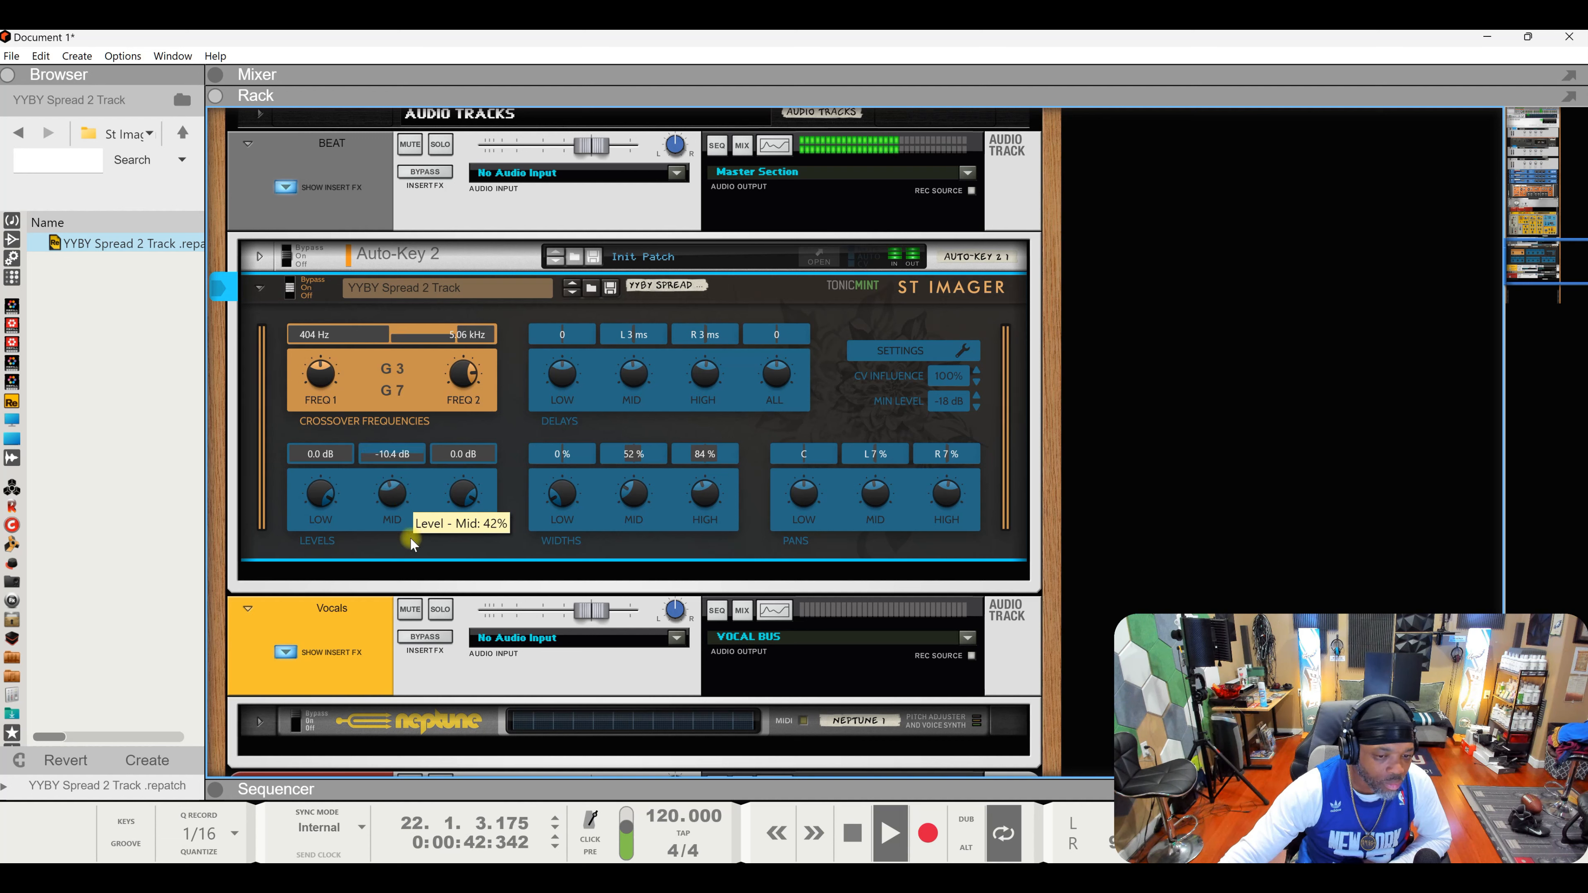
# Set the ST Imager's high width to 123 %, mid width to 131 % and mid level to -3.0 dB, then bypass it and stop playback.
pyautogui.moveTo(691, 492); pyautogui.dragTo(701, 439)
pyautogui.moveTo(647, 492); pyautogui.dragTo(637, 382)
pyautogui.moveTo(393, 491); pyautogui.dragTo(403, 381)
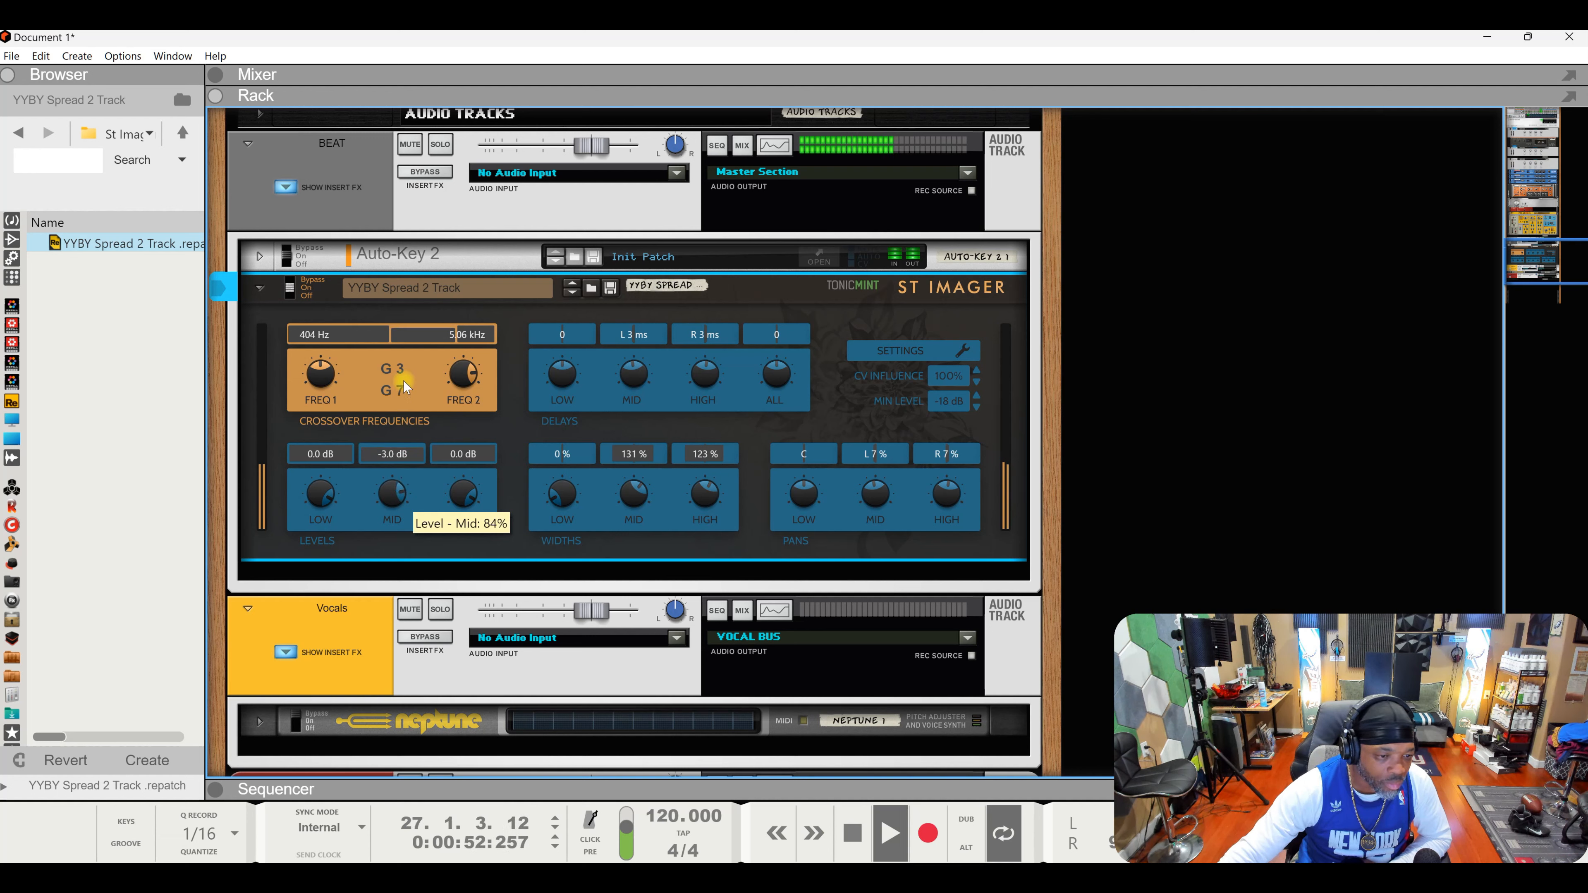
pyautogui.click(290, 283)
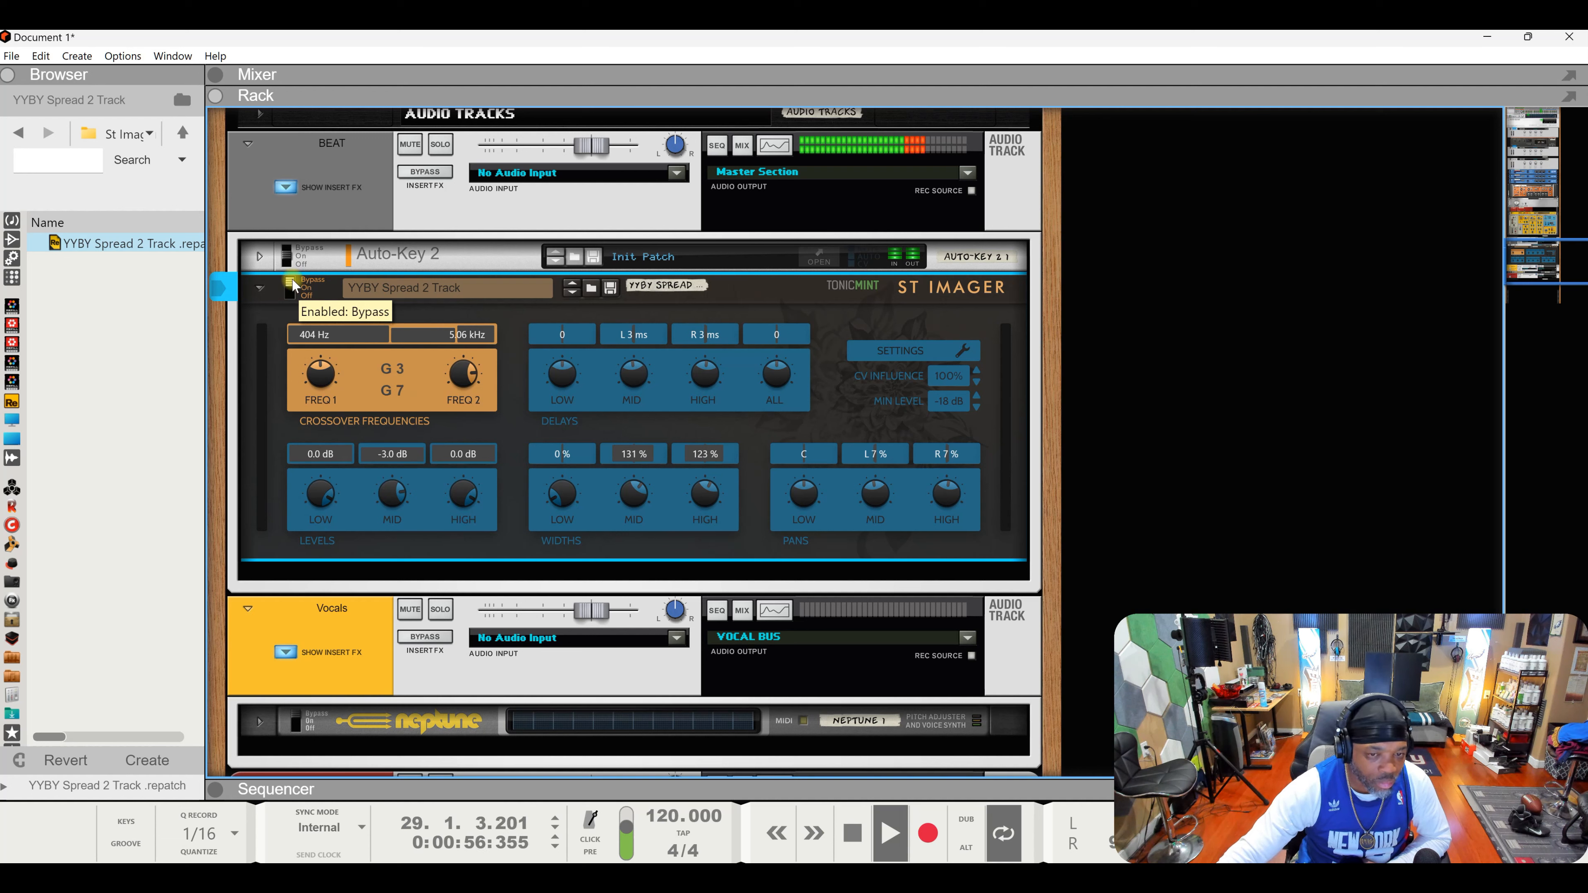
pyautogui.press('space')
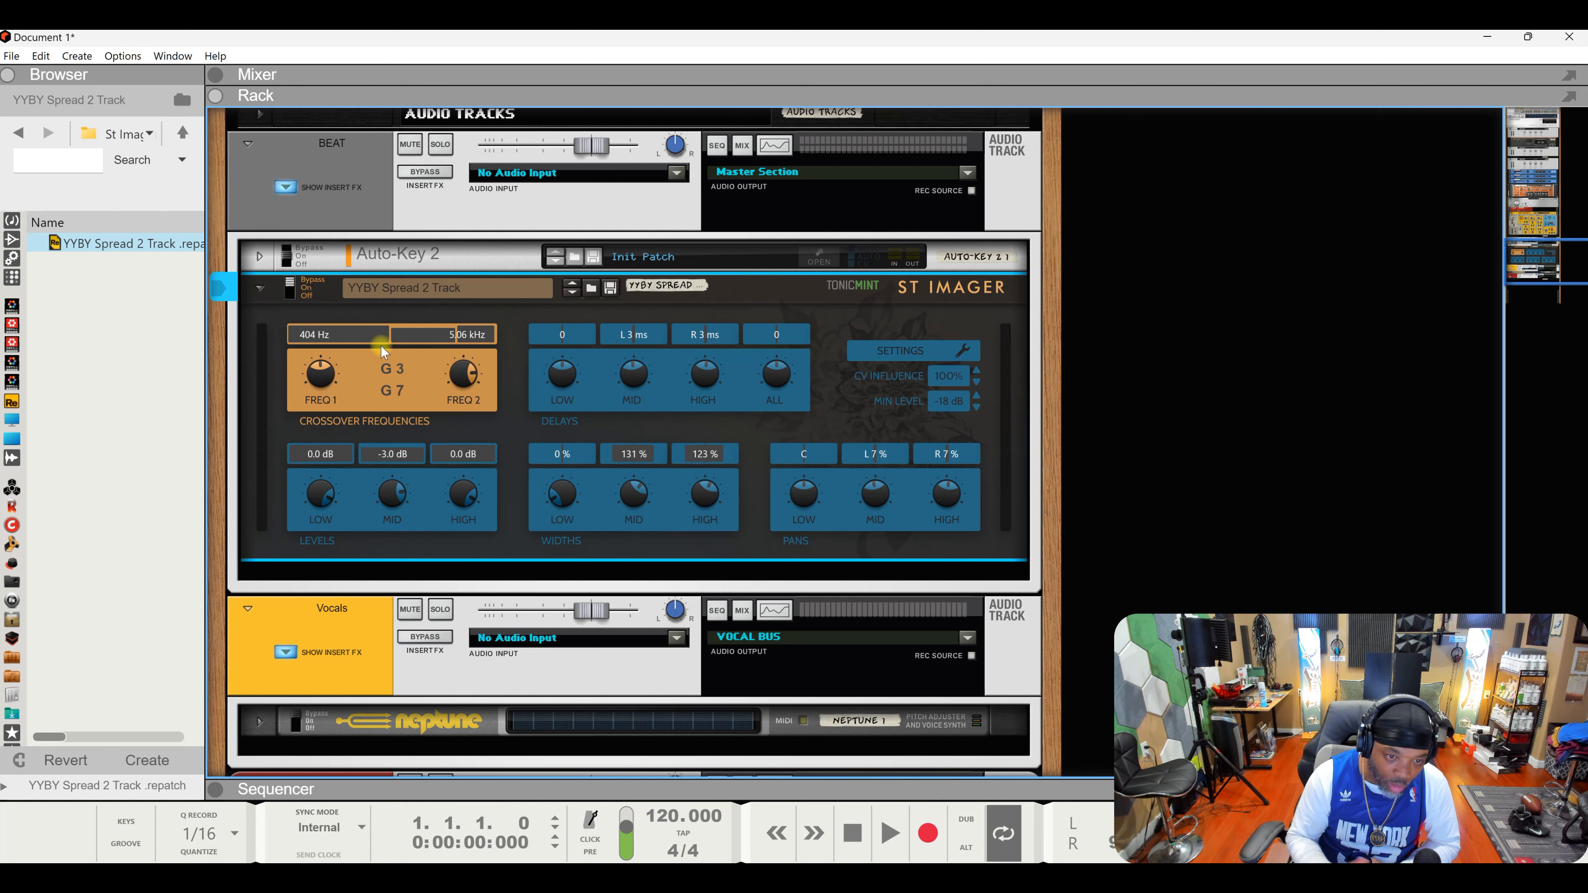
# Inspect the ST Imager's rear connections, return to its front, and view the beat channel's sends and fader in the mixer.
pyautogui.press('Tab')
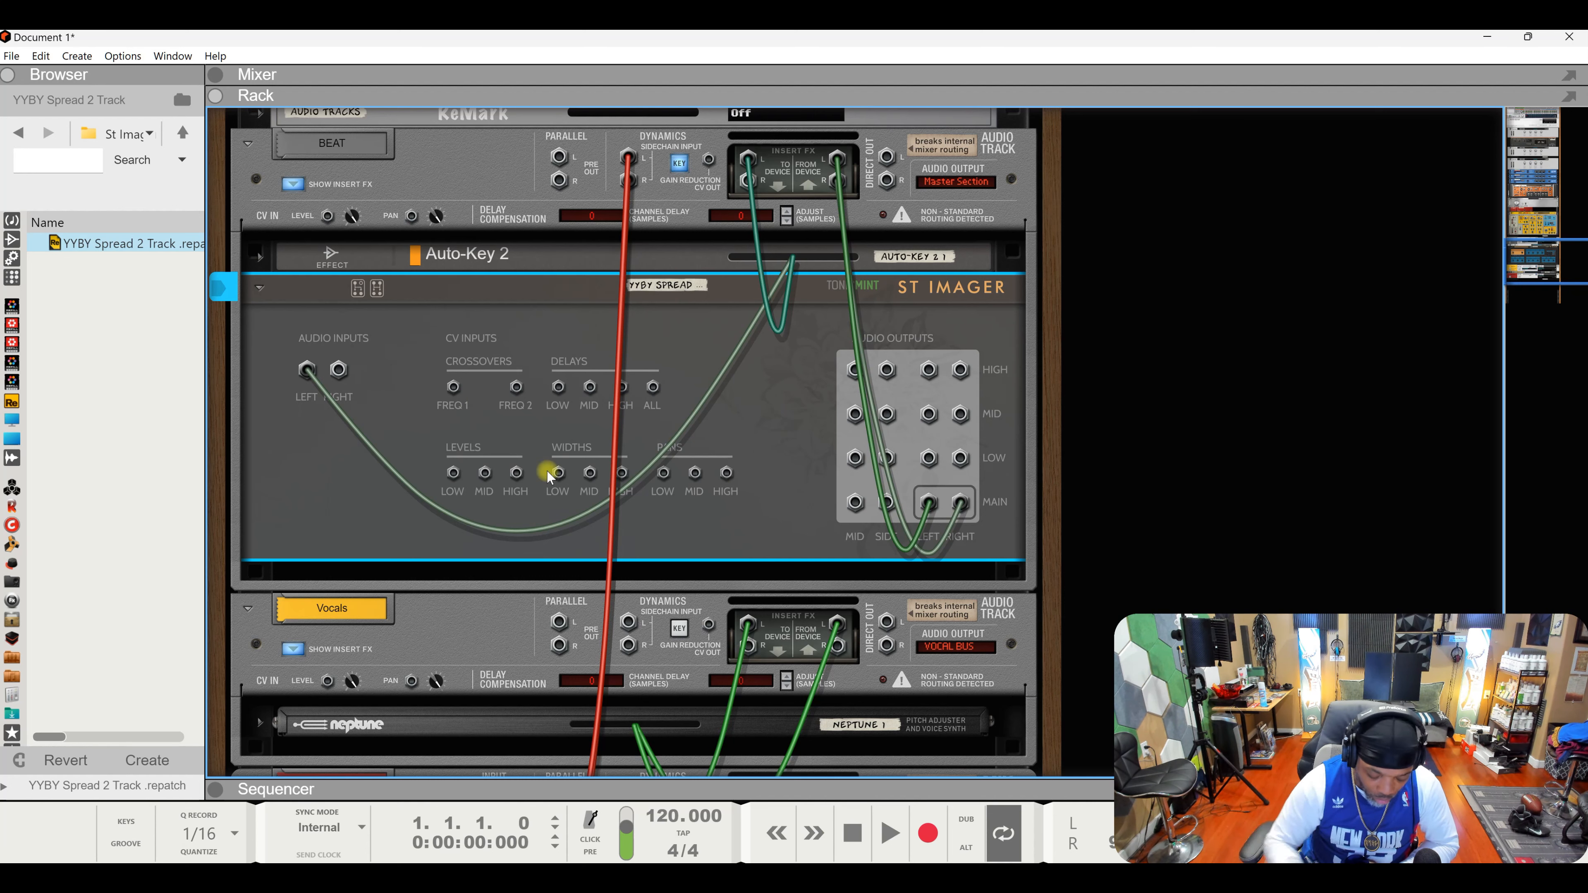
pyautogui.press('Tab')
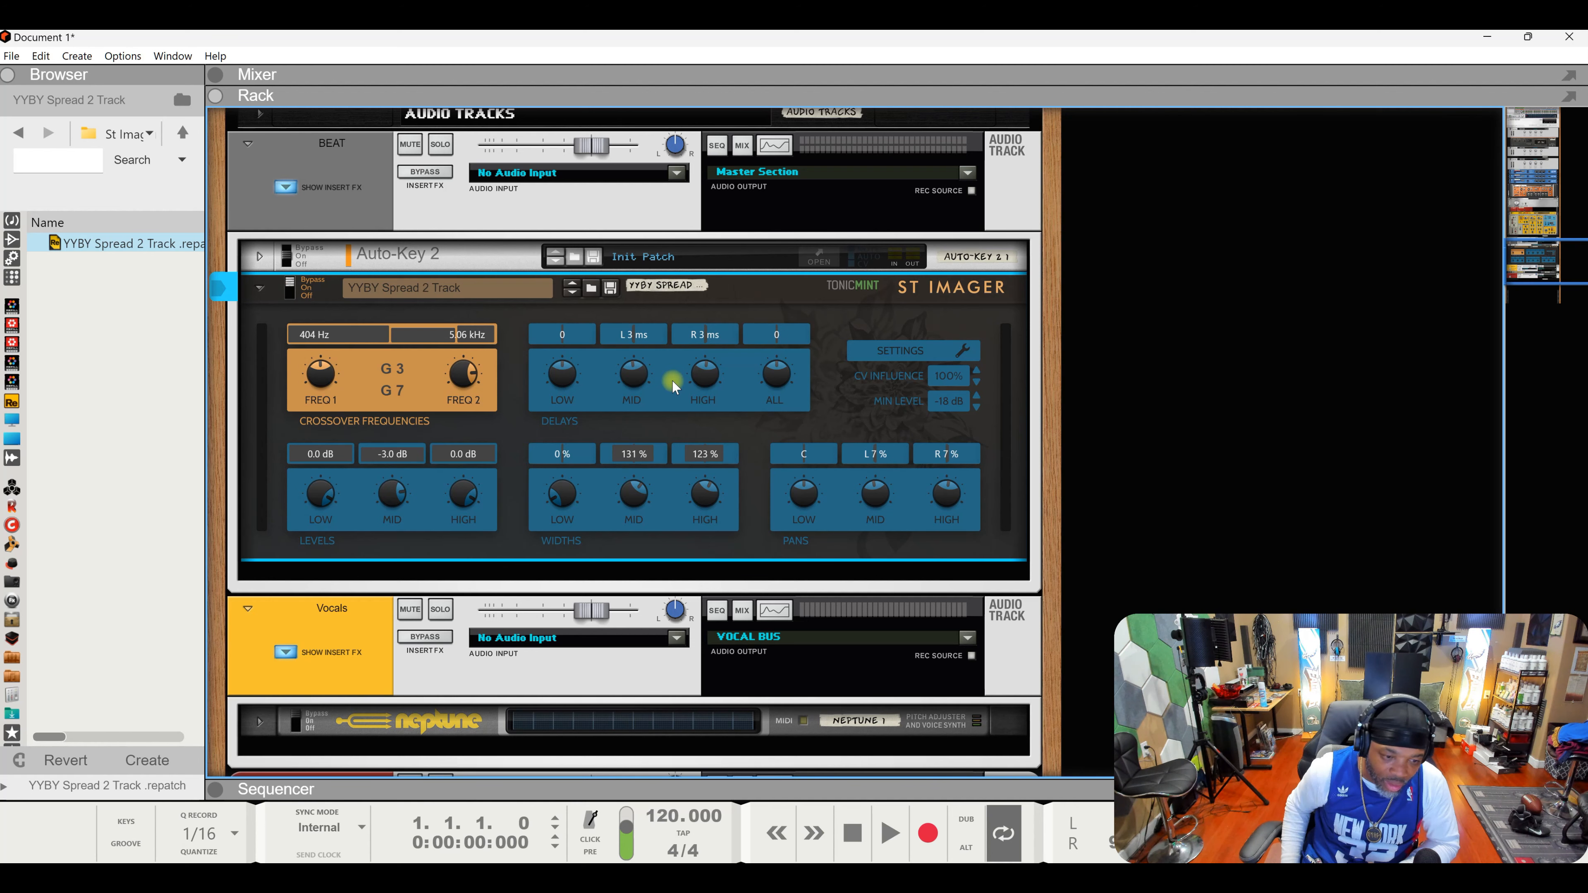
pyautogui.click(1007, 76)
pyautogui.scroll(-5, 1204, 585)
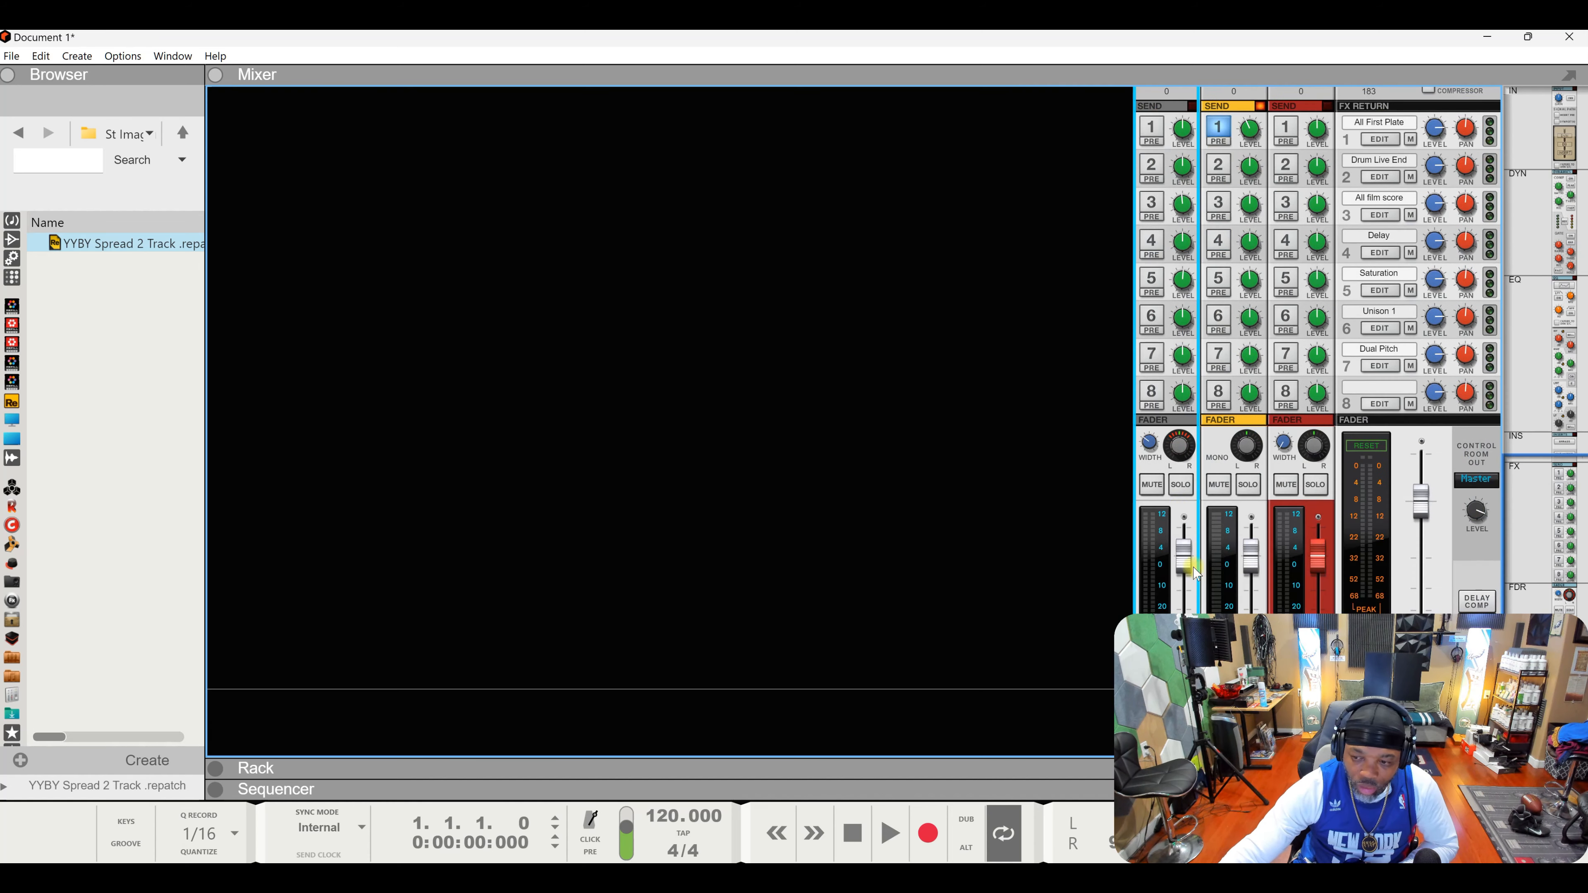
pyautogui.moveTo(1159, 500); pyautogui.dragTo(1173, 447)
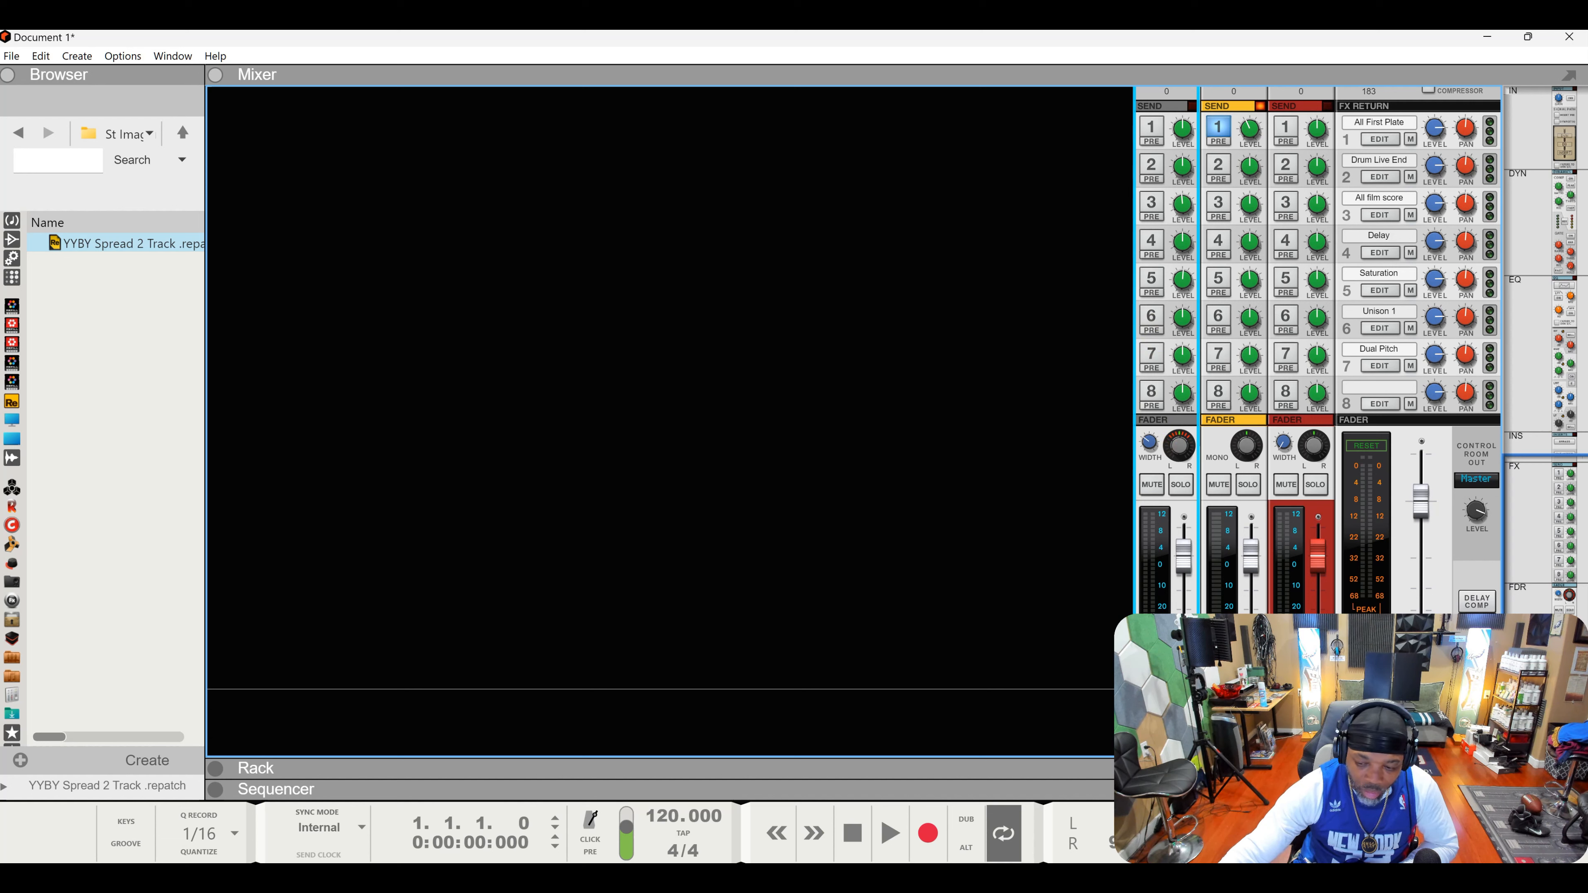
# Show the BEAT track in the sequencer and return to the ST Imager in the full-height rack.
pyautogui.press('F7')
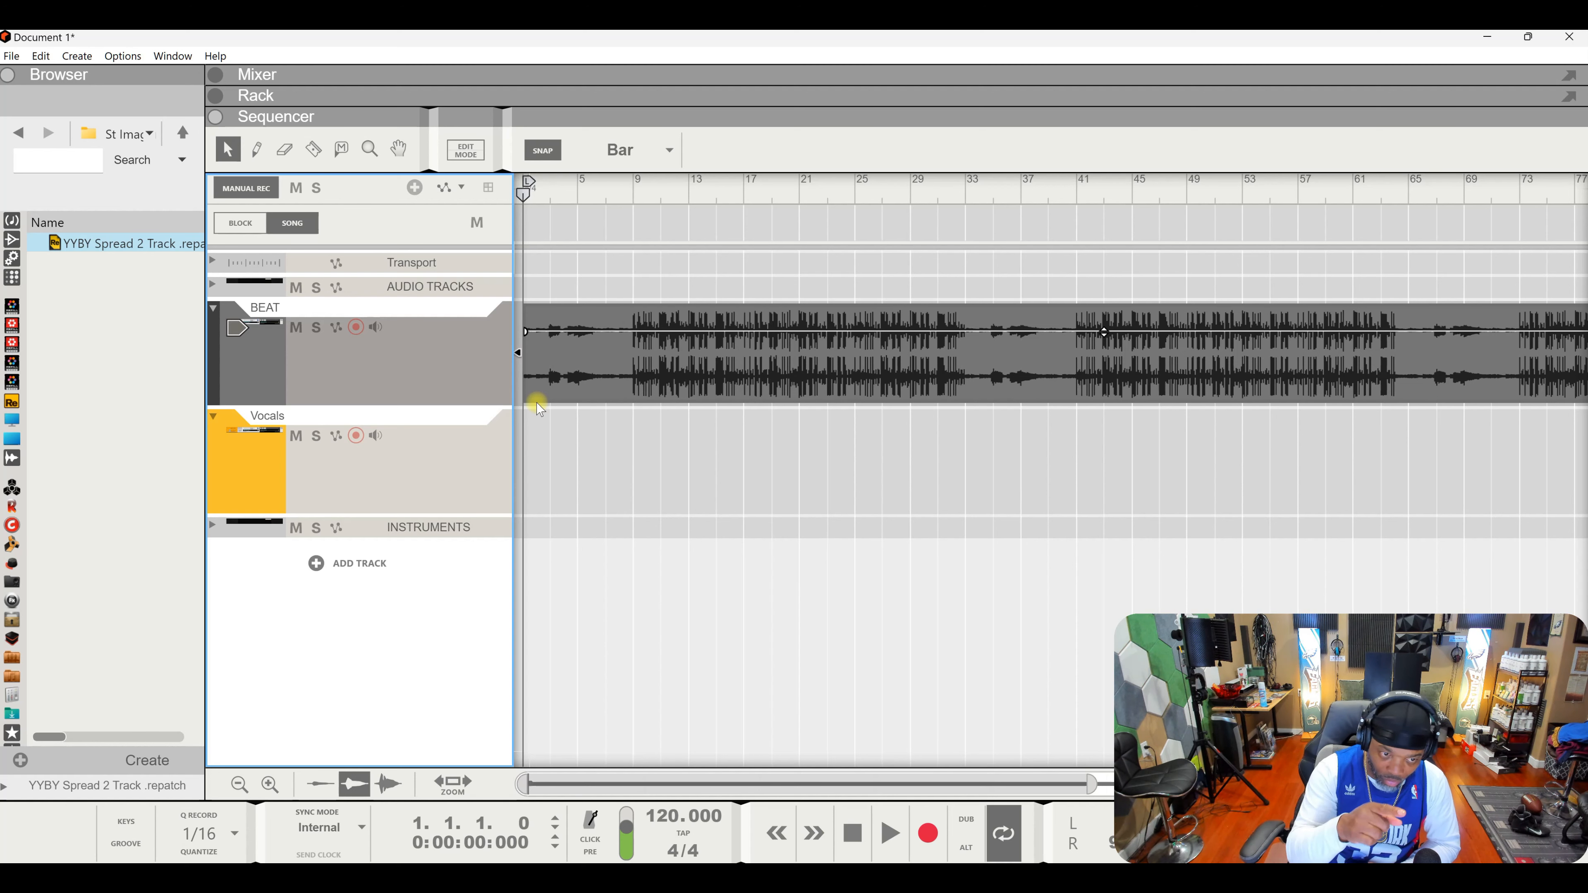
pyautogui.click(234, 327)
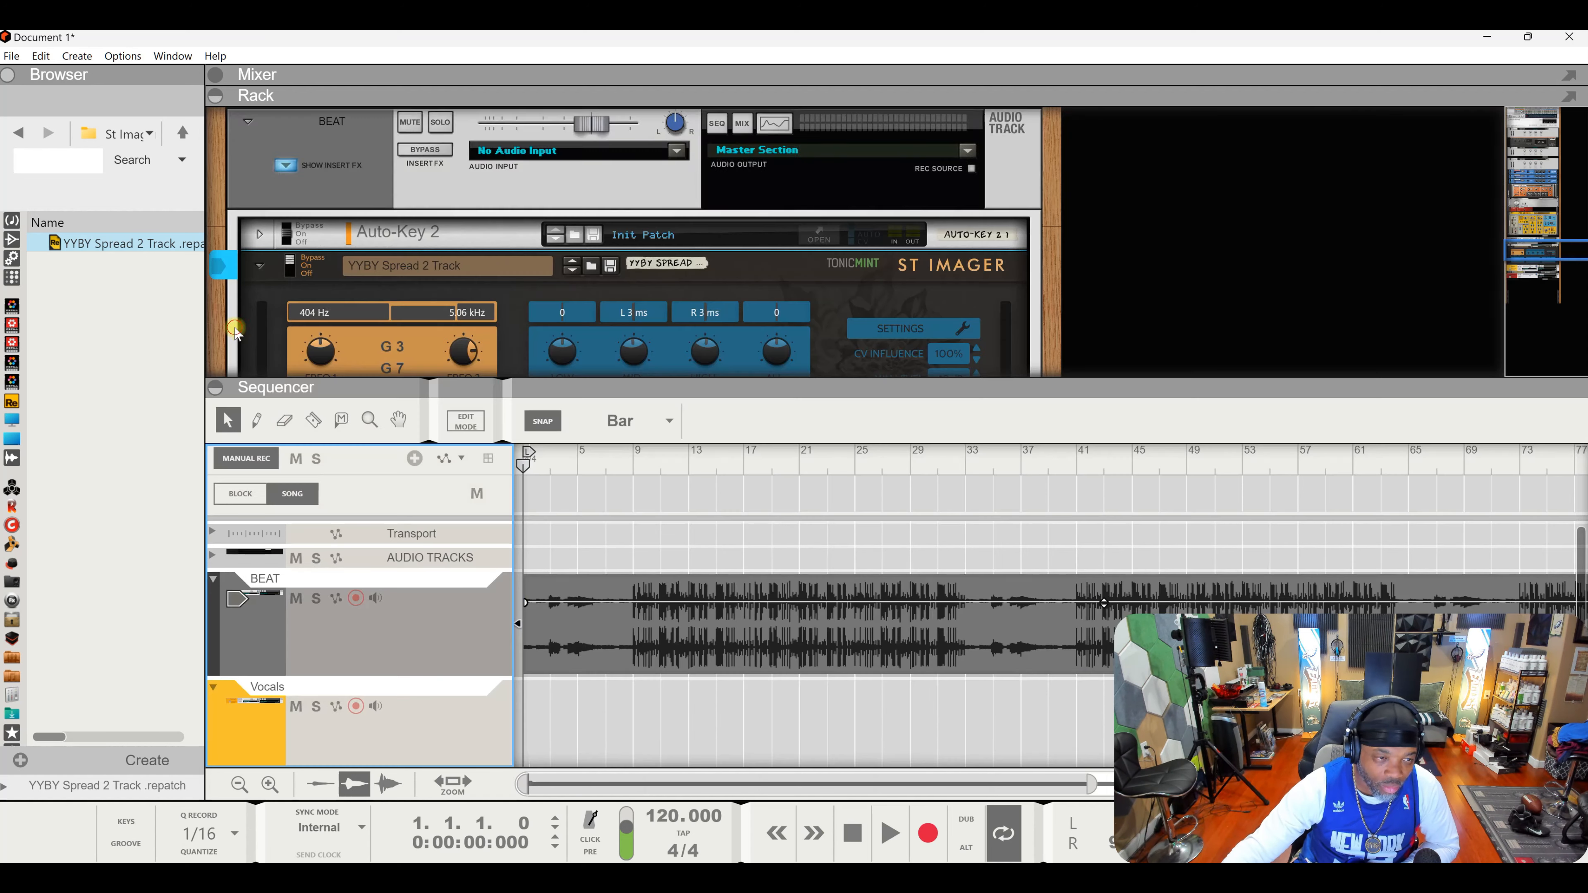
pyautogui.moveTo(824, 380); pyautogui.dragTo(824, 737)
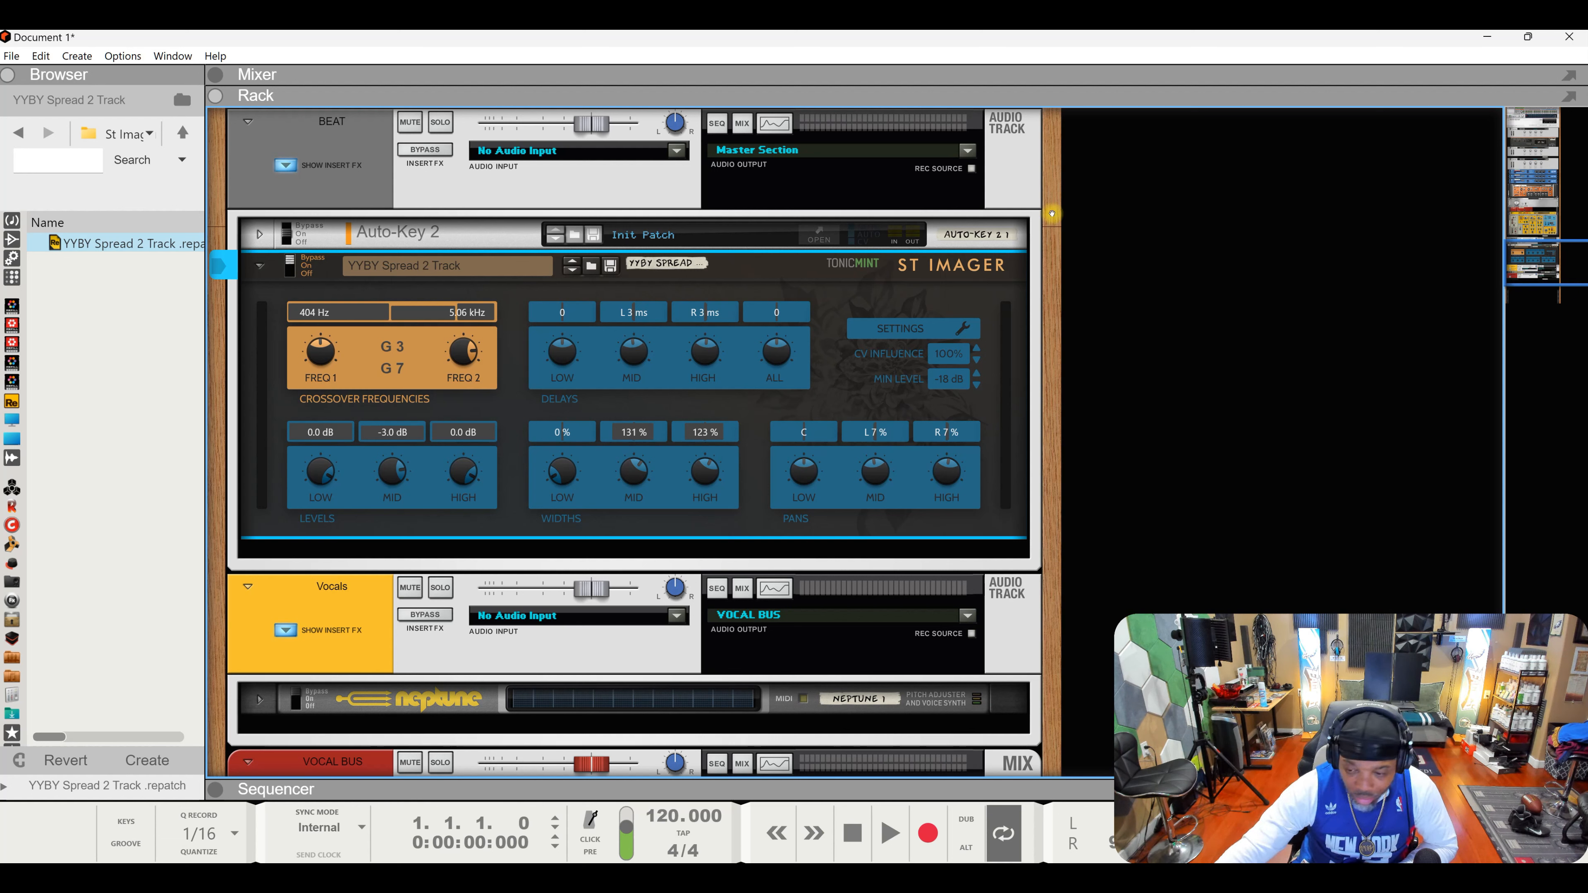
# Play the beat and switch the ST Imager on and back to bypass to compare the sound.
pyautogui.press('space')
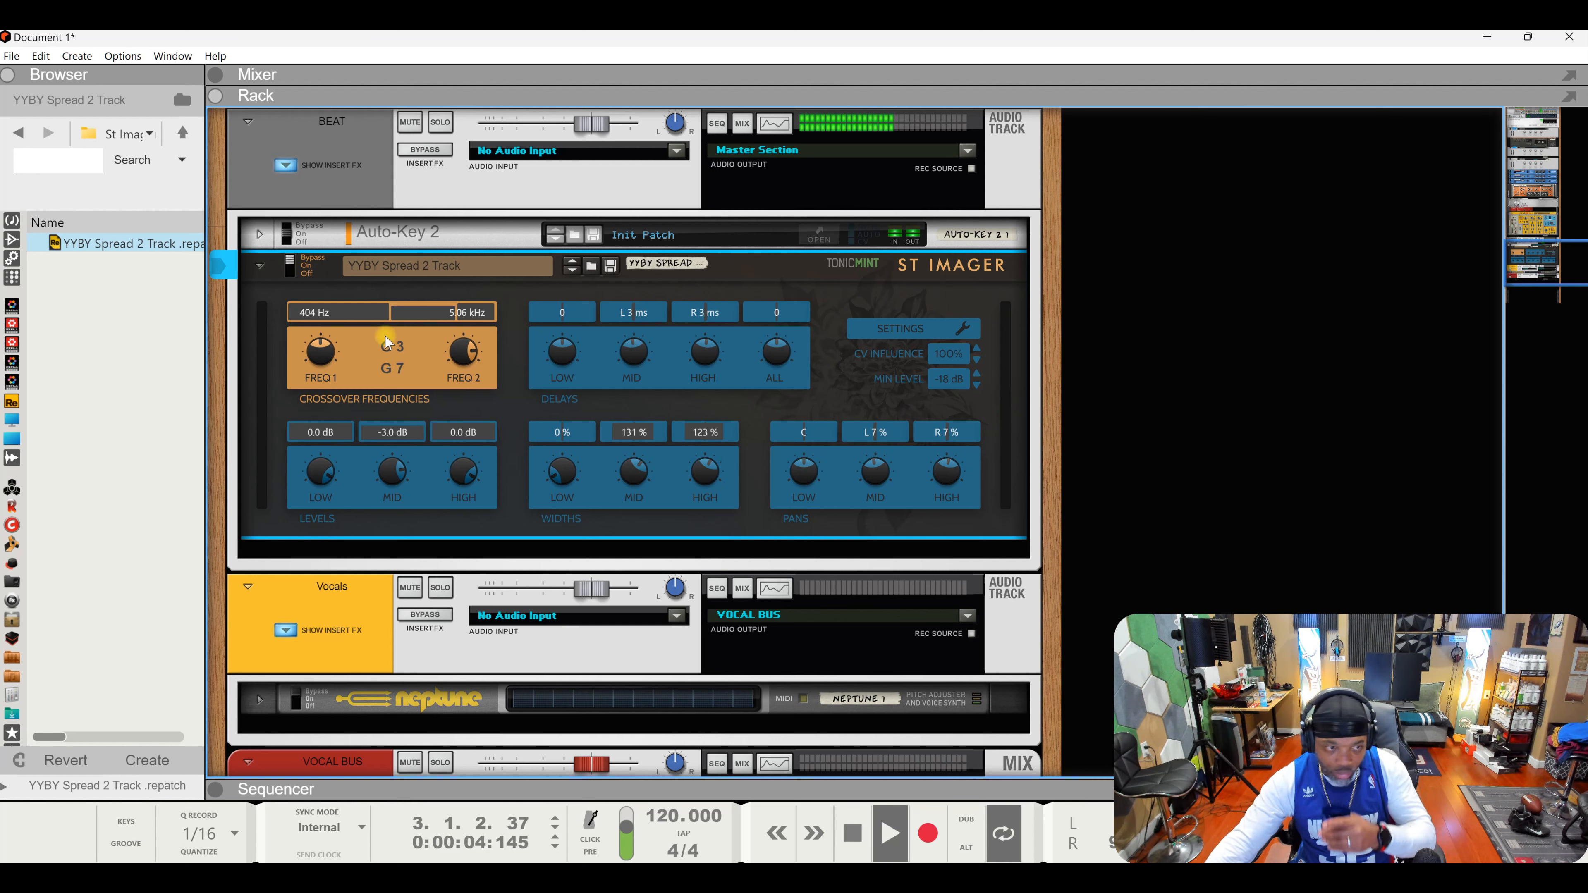
pyautogui.click(290, 265)
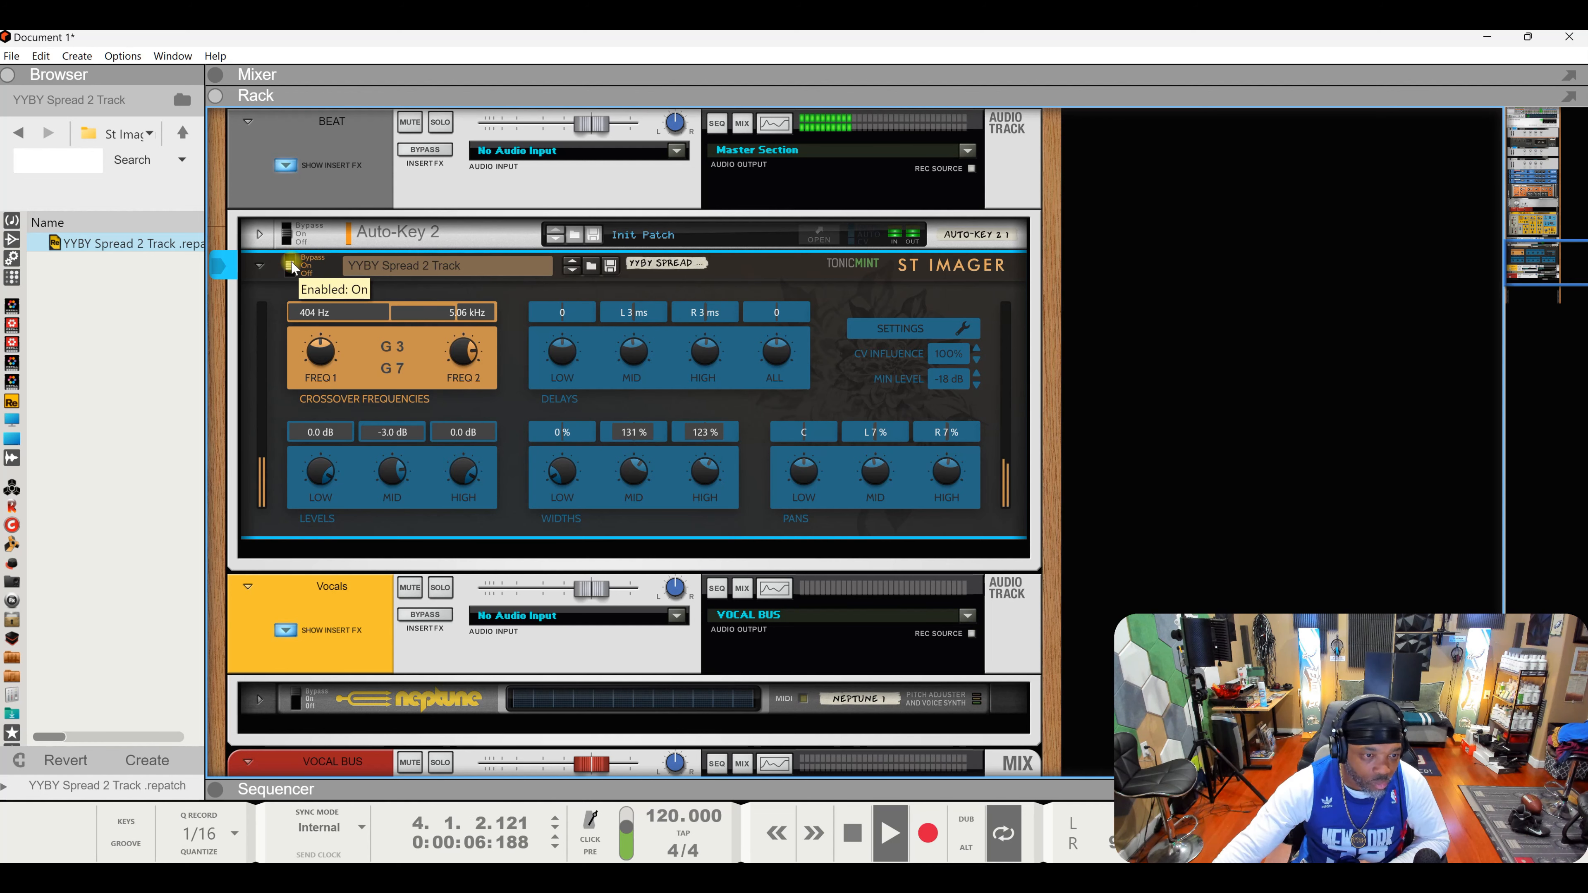
pyautogui.click(289, 265)
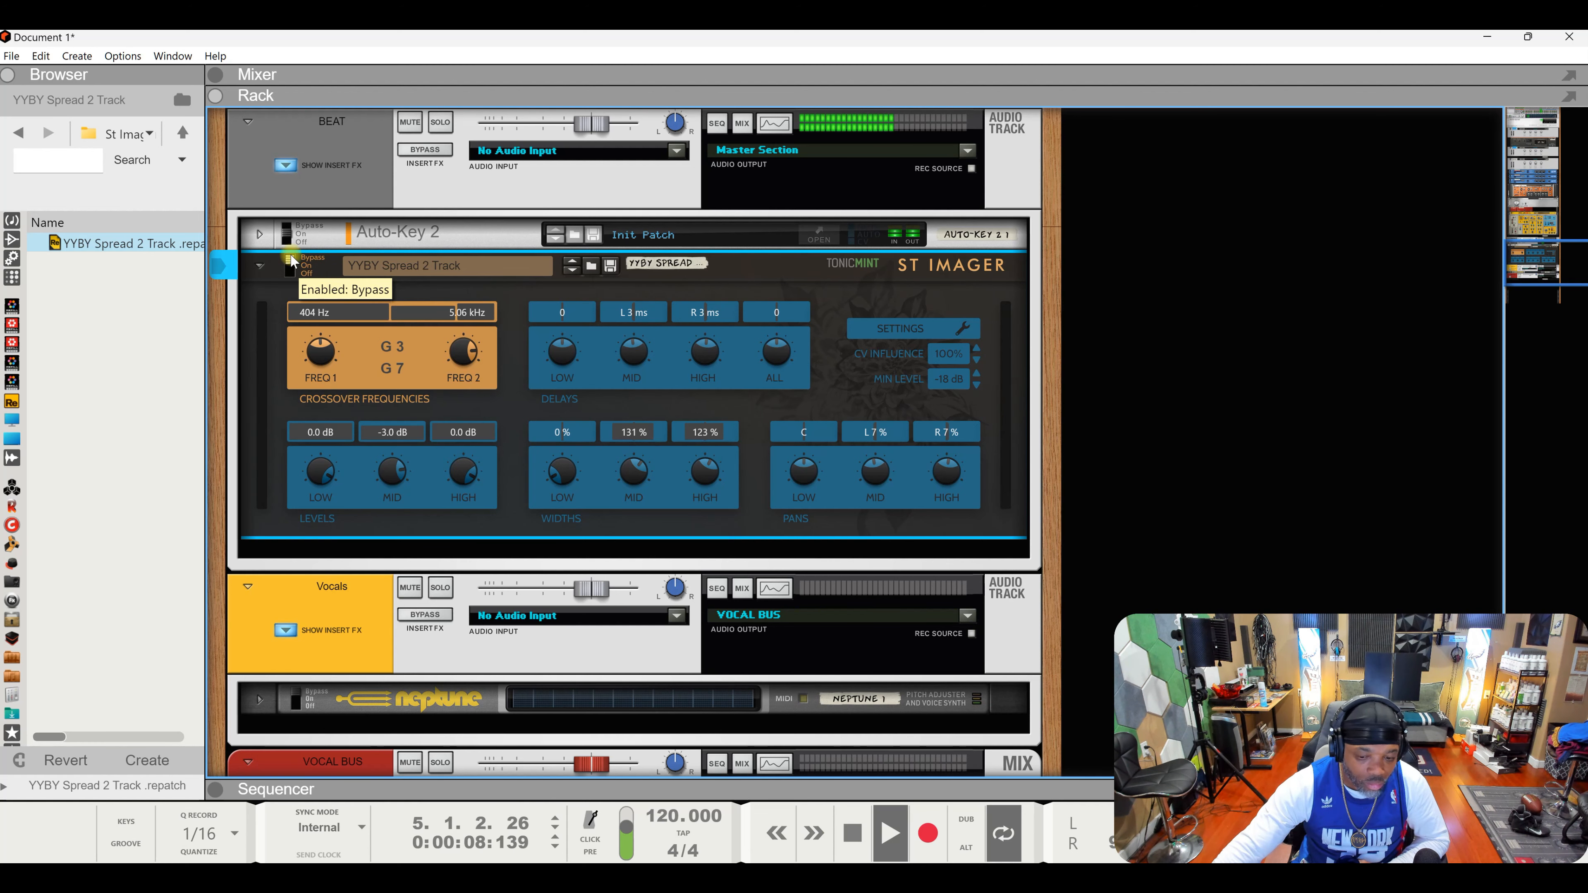